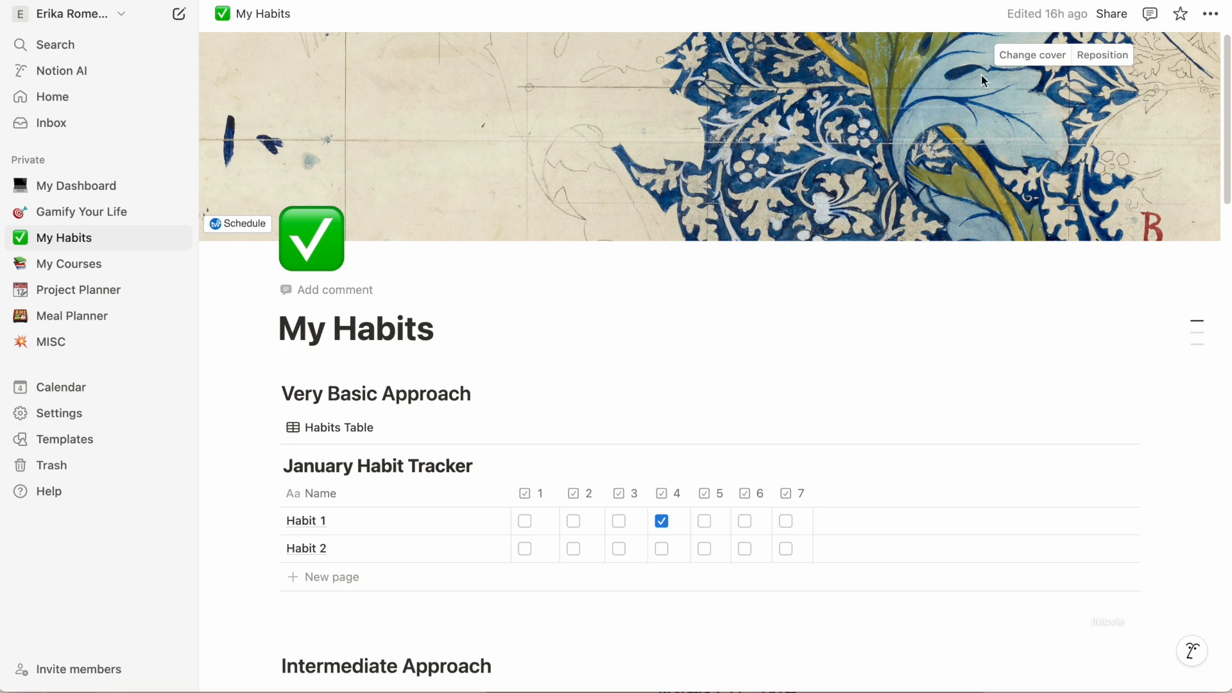
{"action": "left_click", "coordinate": [1033, 55]}
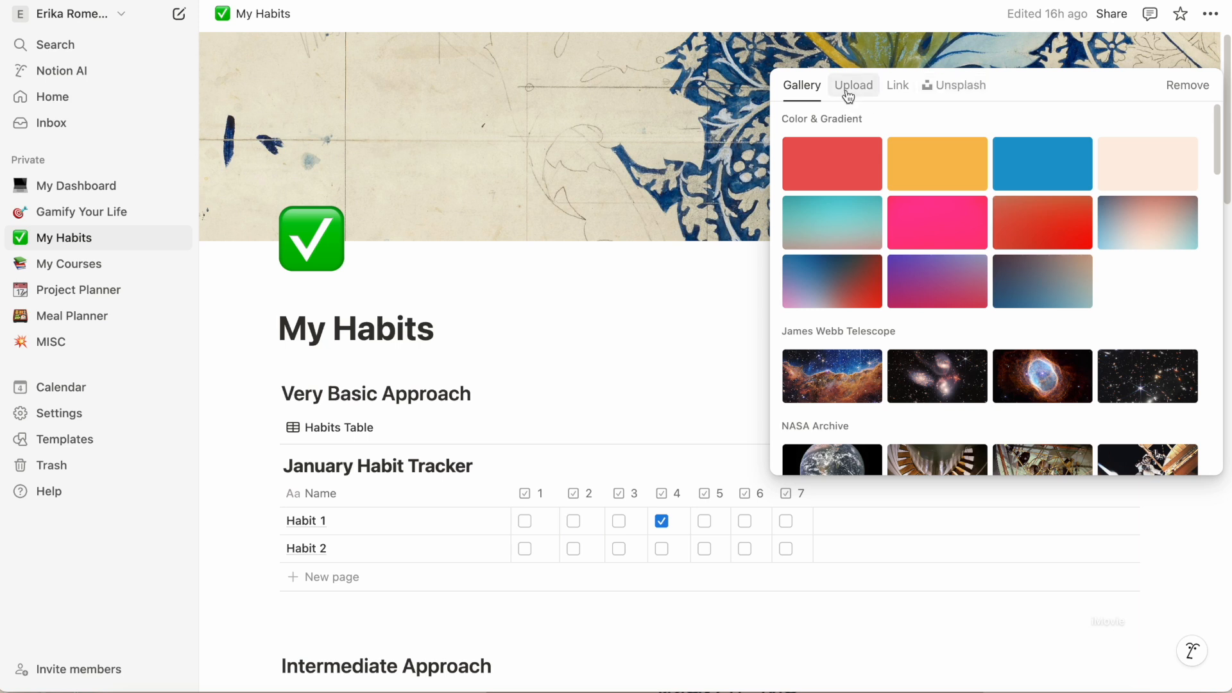
{"action": "left_click", "coordinate": [721, 156]}
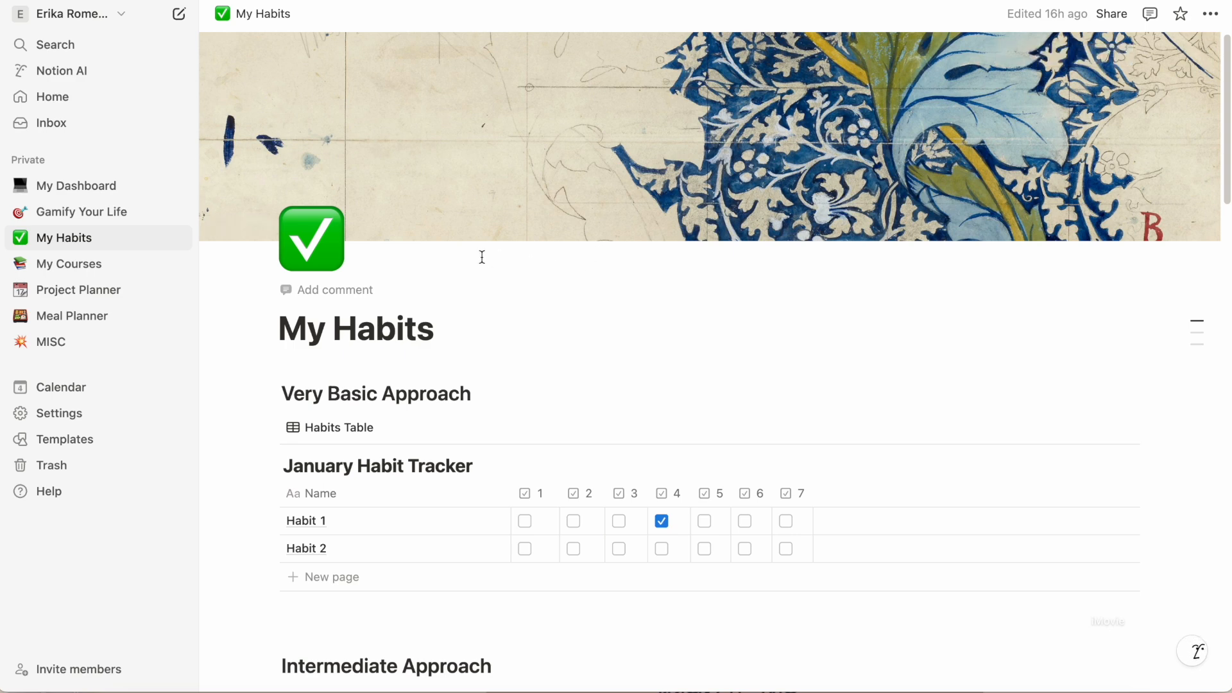
{"action": "left_click", "coordinate": [319, 238]}
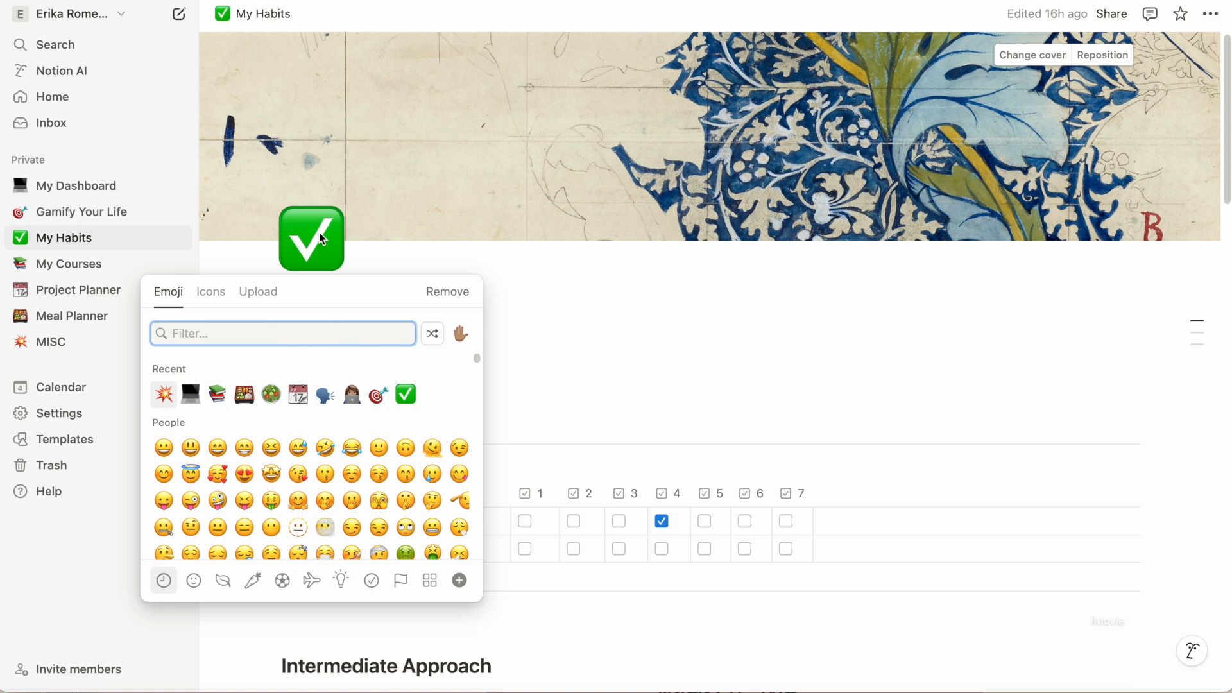
{"action": "left_click", "coordinate": [541, 162]}
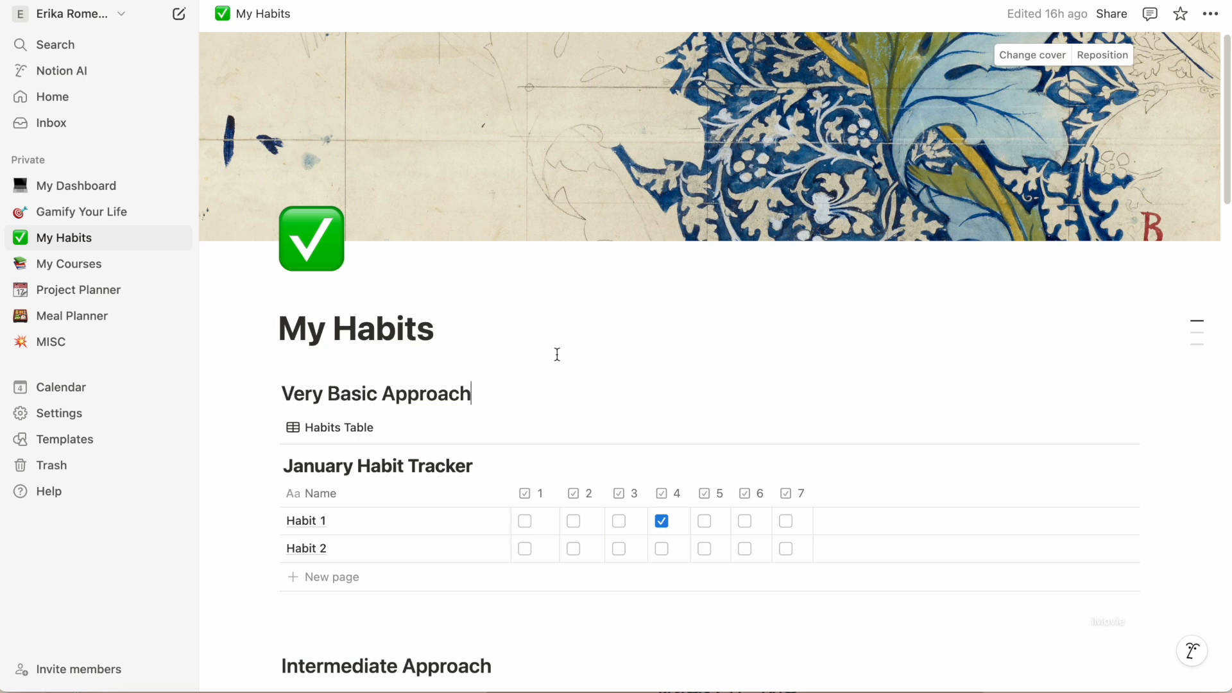
Add a Heading 2 block reading "January" above the Very Basic Approach heading.
{"action": "scroll", "coordinate": [557, 354], "scroll_direction": "down", "scroll_amount": 3}
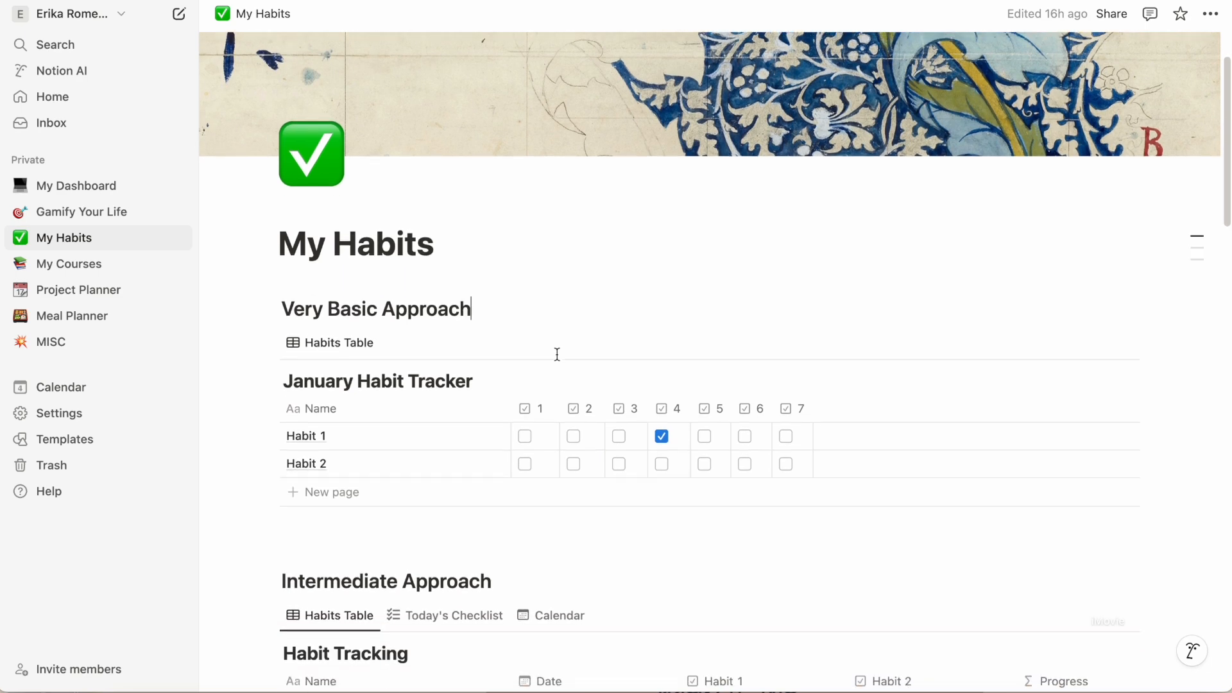
{"action": "scroll", "coordinate": [557, 354], "scroll_direction": "down", "scroll_amount": 1}
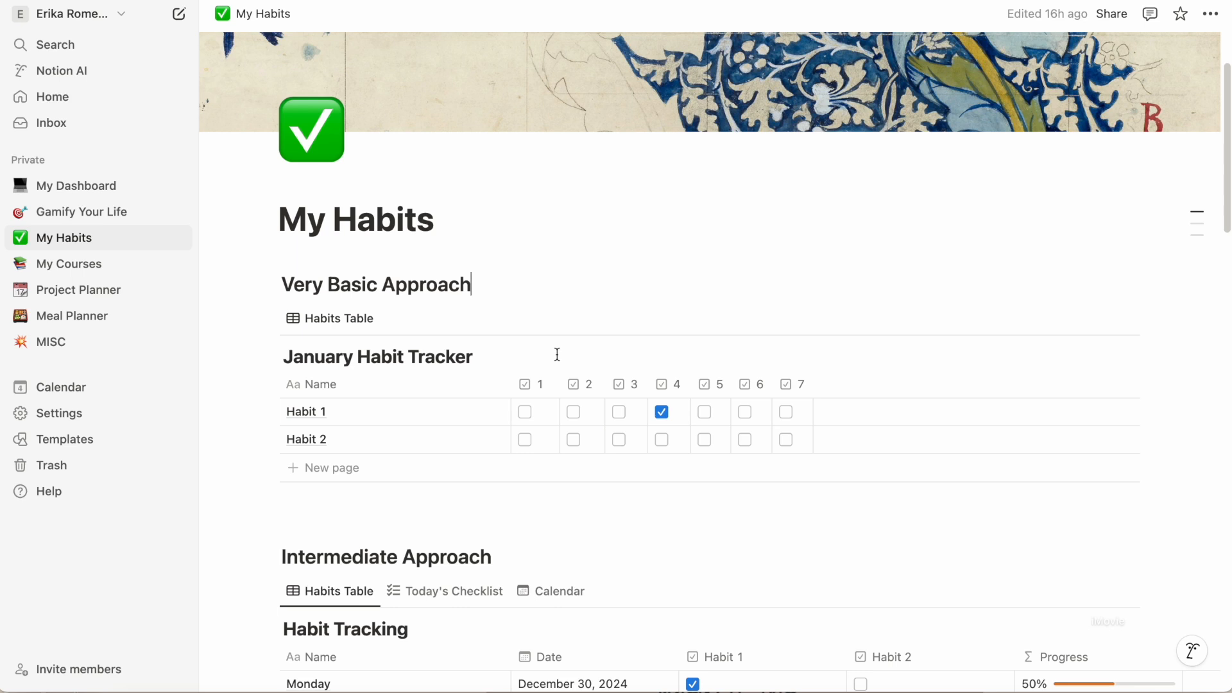
{"action": "left_click", "coordinate": [281, 282]}
{"action": "key", "text": "Return"}
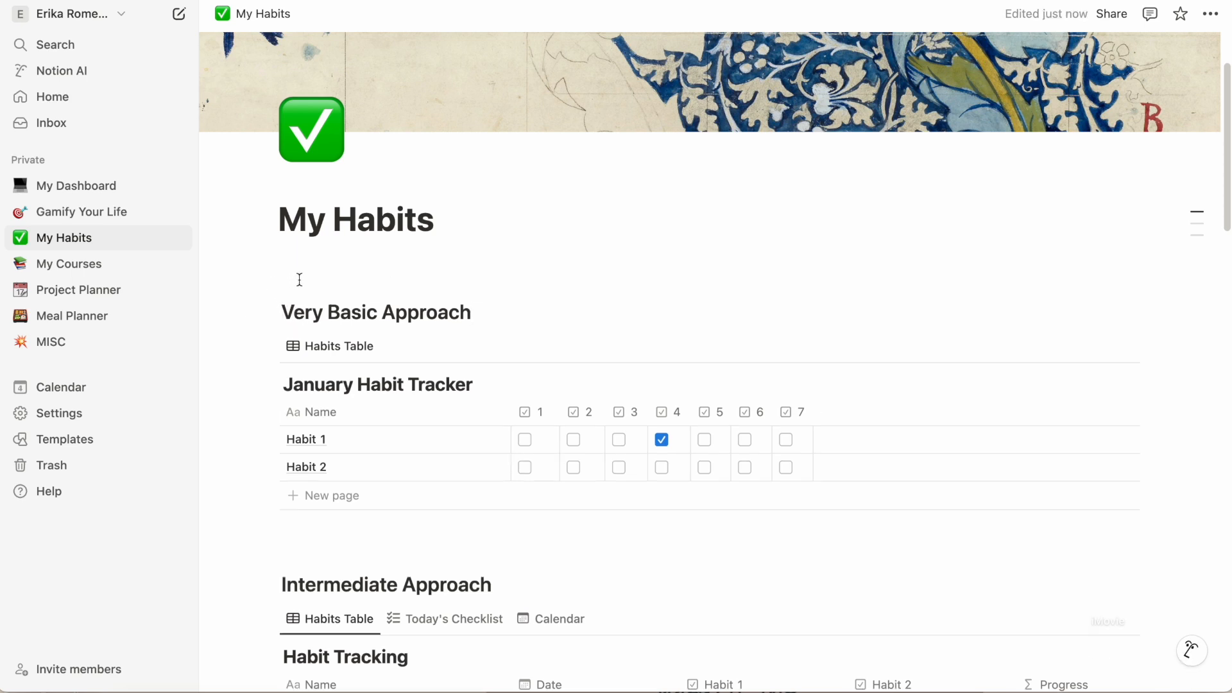
{"action": "type", "text": "/"}
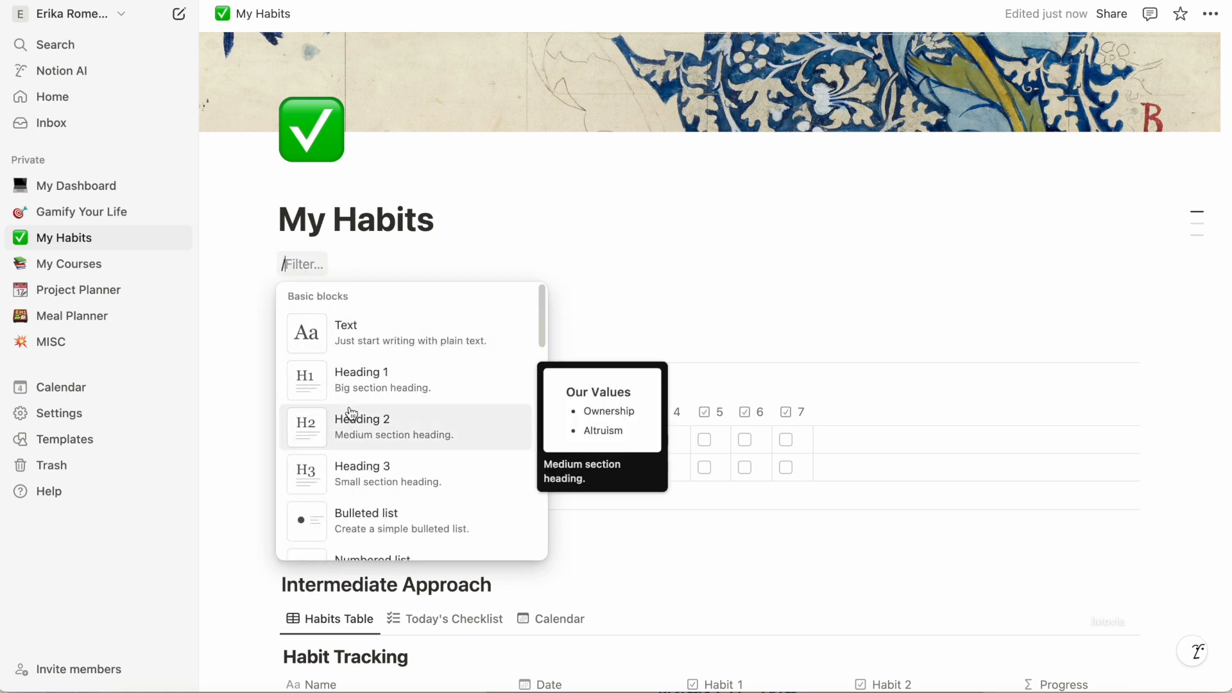
{"action": "scroll", "coordinate": [351, 413], "scroll_direction": "down", "scroll_amount": 10}
{"action": "scroll", "coordinate": [351, 412], "scroll_direction": "up", "scroll_amount": 10}
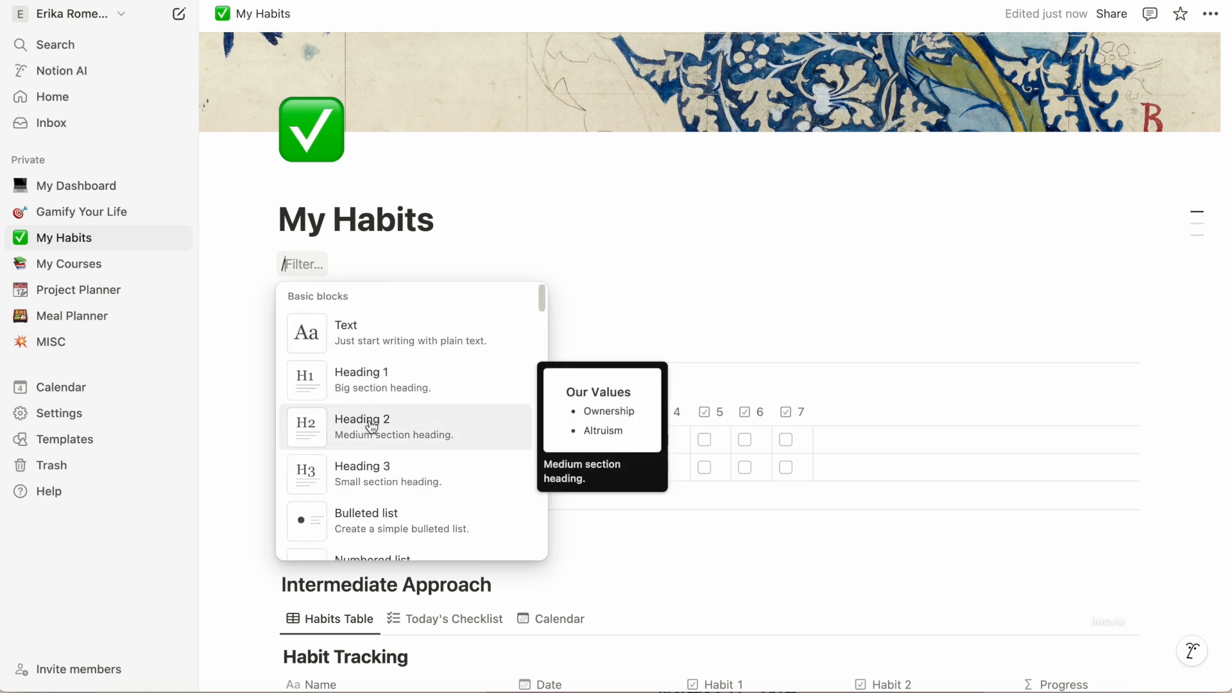
{"action": "left_click", "coordinate": [372, 427]}
{"action": "type", "text": "January"}
{"action": "key", "text": "Return"}
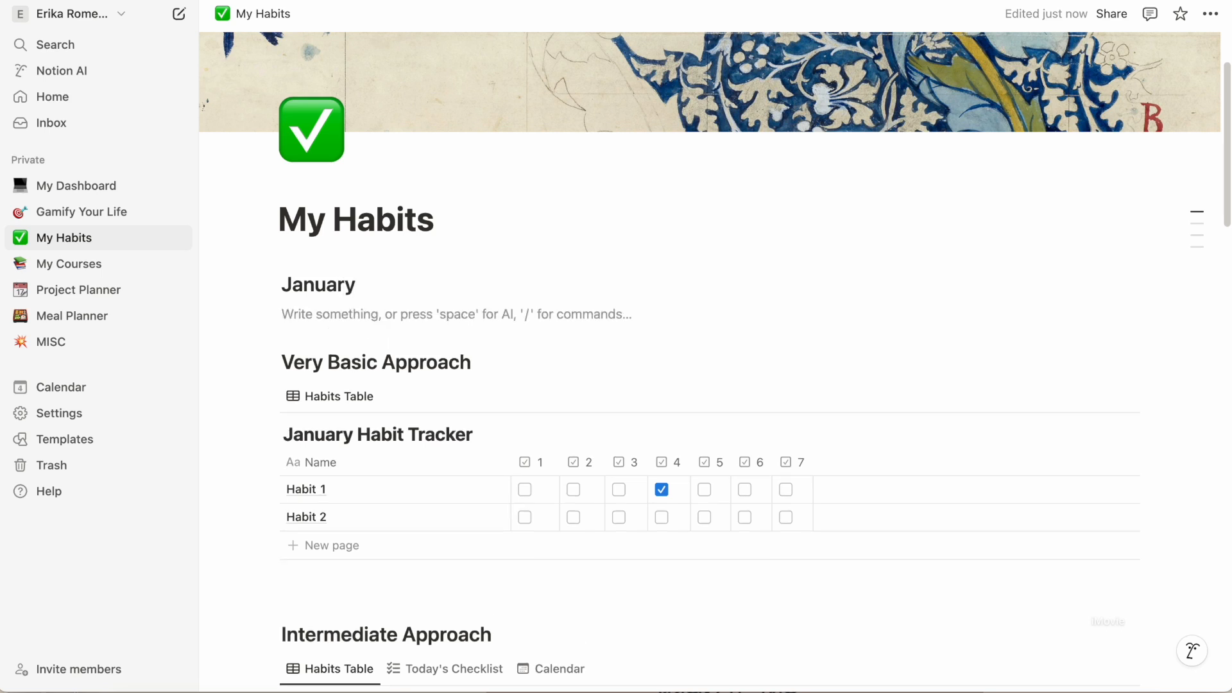
Add a plain text line "Week 1" under the January heading, with an empty to-do item below it.
{"action": "type", "text": "/Week1"}
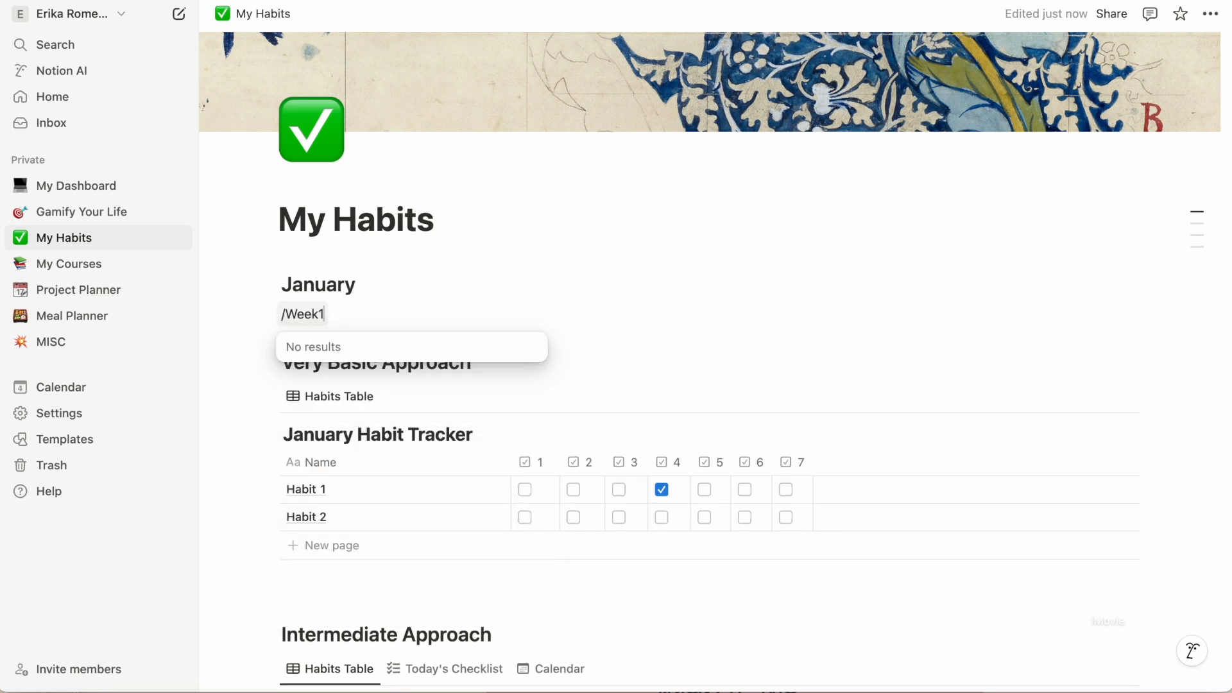
{"action": "key", "text": "BackSpace"}
{"action": "key", "text": "BackSpace"}
{"action": "key", "text": "BackSpace"}
{"action": "key", "text": "BackSpace"}
{"action": "key", "text": "BackSpace"}
{"action": "key", "text": "BackSpace"}
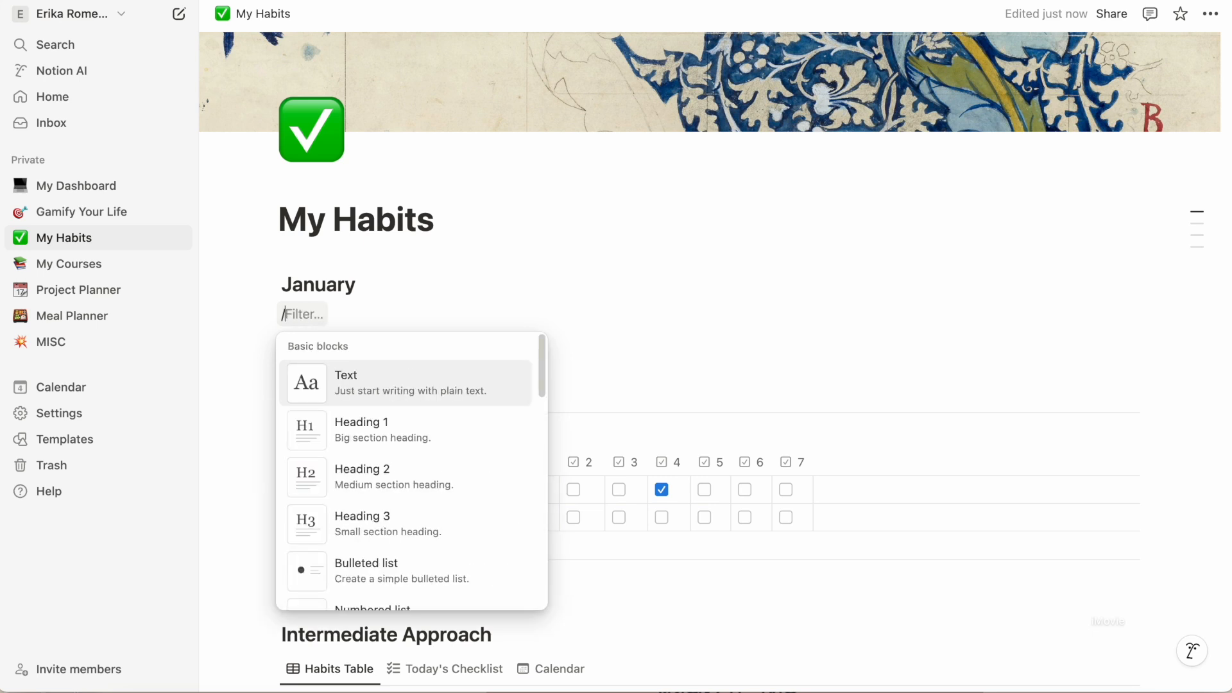
{"action": "type", "text": "Week 1"}
{"action": "key", "text": "Return"}
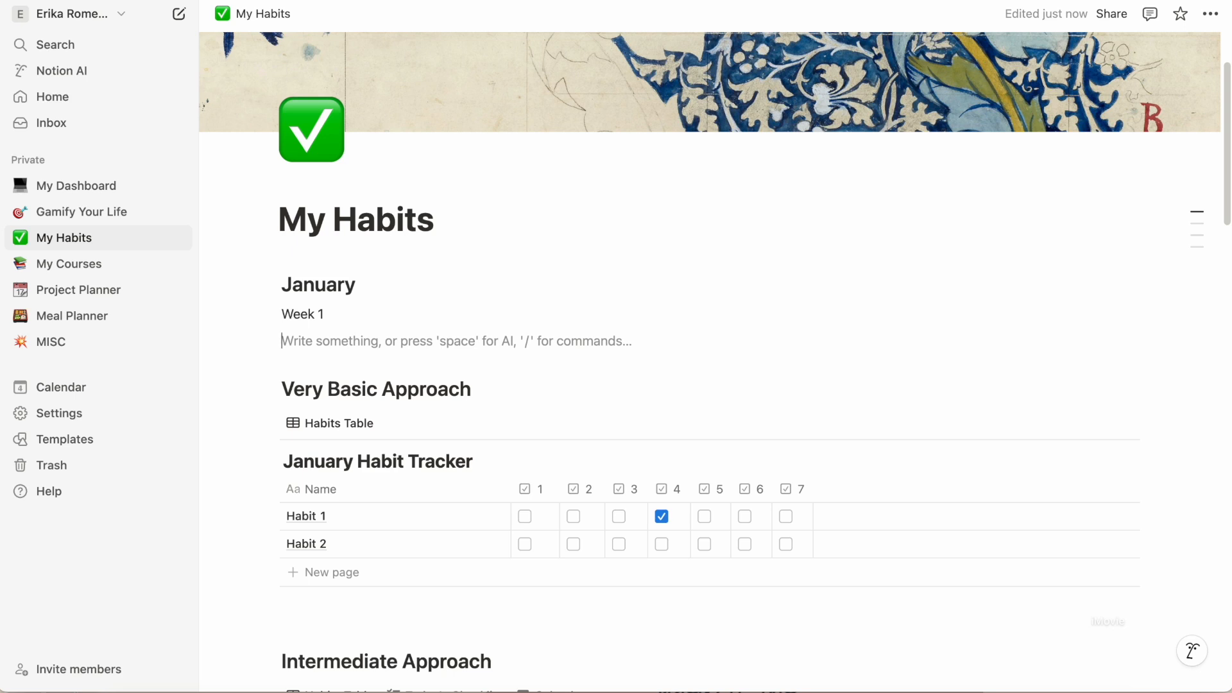
{"action": "type", "text": "/to"}
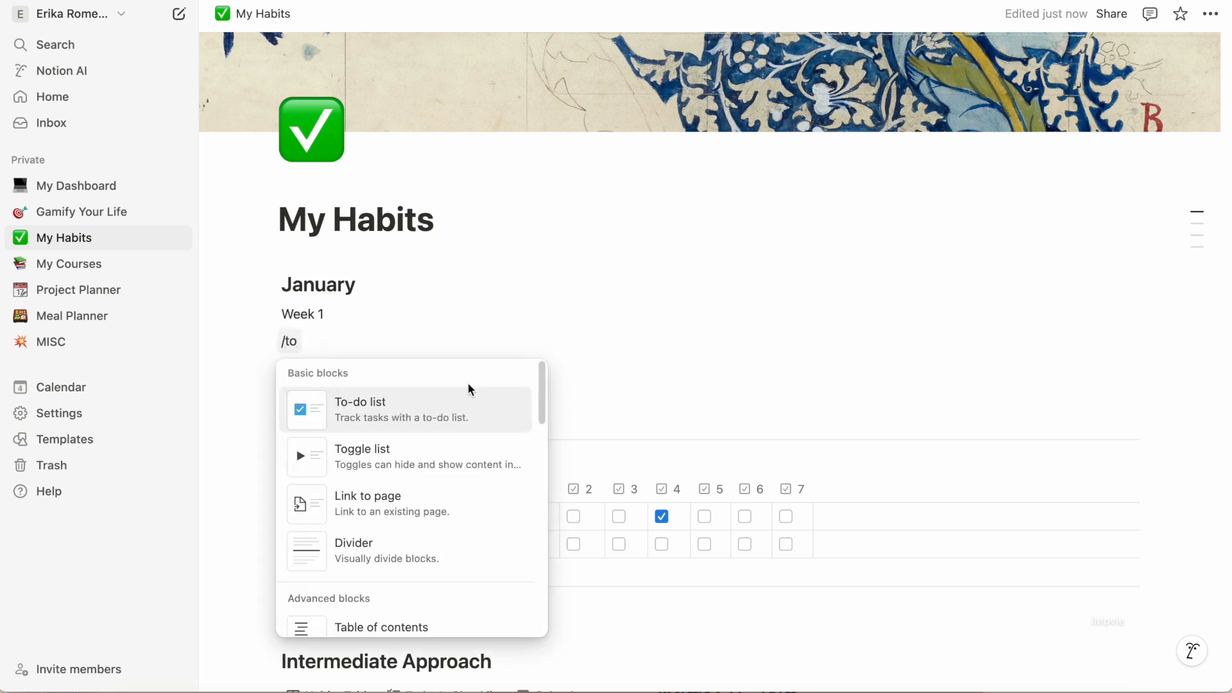
{"action": "left_click", "coordinate": [471, 390]}
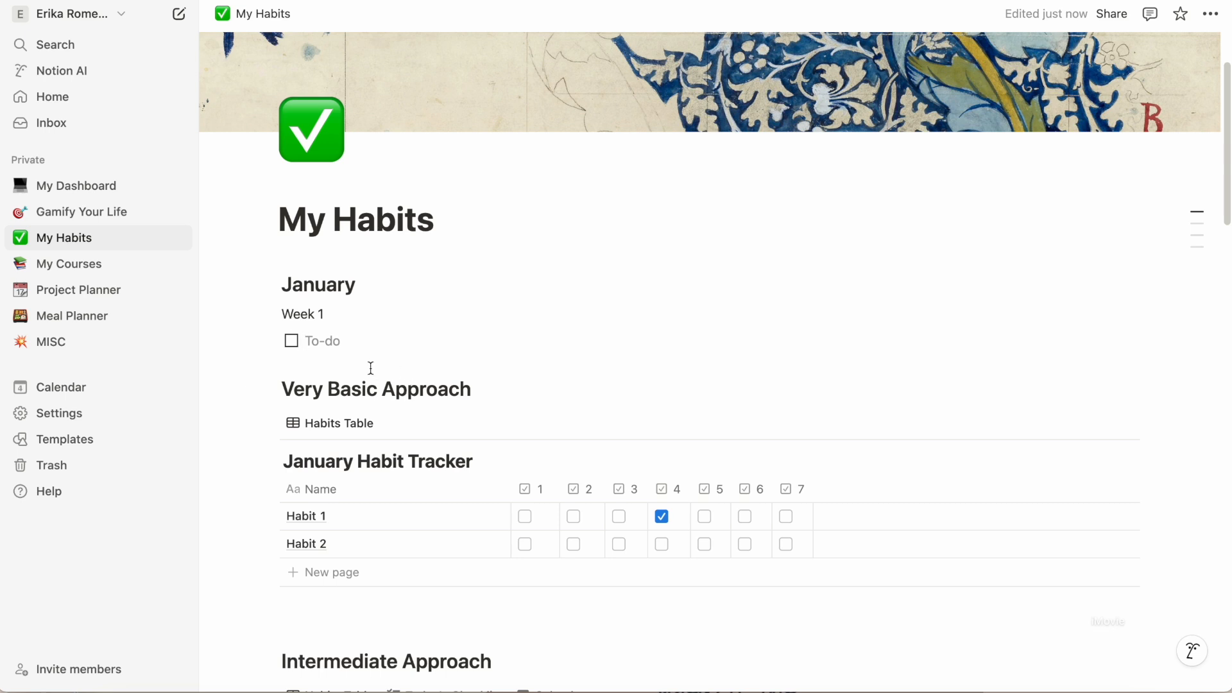
Delete the empty to-do item, the "Week 1" line and the January heading, including the blank line above Very Basic Approach.
{"action": "key", "text": "BackSpace"}
{"action": "key", "text": "BackSpace"}
{"action": "key", "text": "BackSpace"}
{"action": "key", "text": "BackSpace"}
{"action": "key", "text": "BackSpace"}
{"action": "key", "text": "BackSpace"}
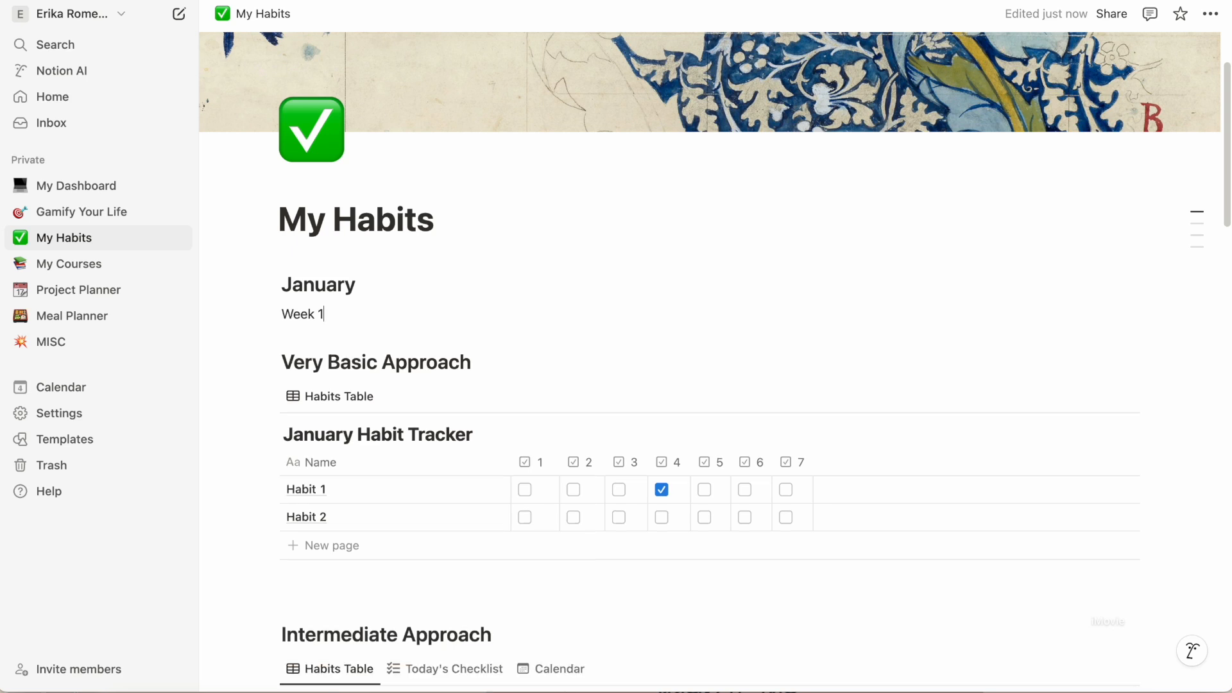
{"action": "key", "text": "BackSpace"}
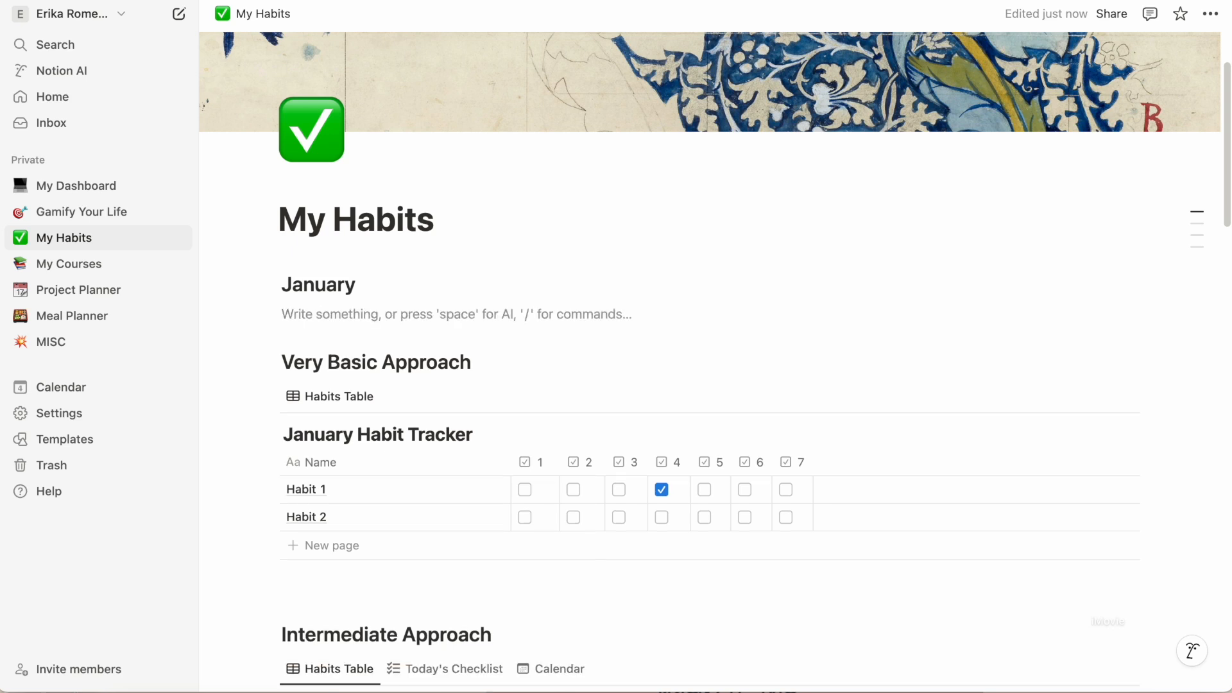
{"action": "key", "text": "BackSpace"}
{"action": "key", "text": "BackSpace"}
{"action": "key", "text": "BackSpace"}
{"action": "key", "text": "BackSpace"}
{"action": "key", "text": "BackSpace"}
{"action": "key", "text": "BackSpace"}
{"action": "key", "text": "BackSpace"}
{"action": "key", "text": "BackSpace"}
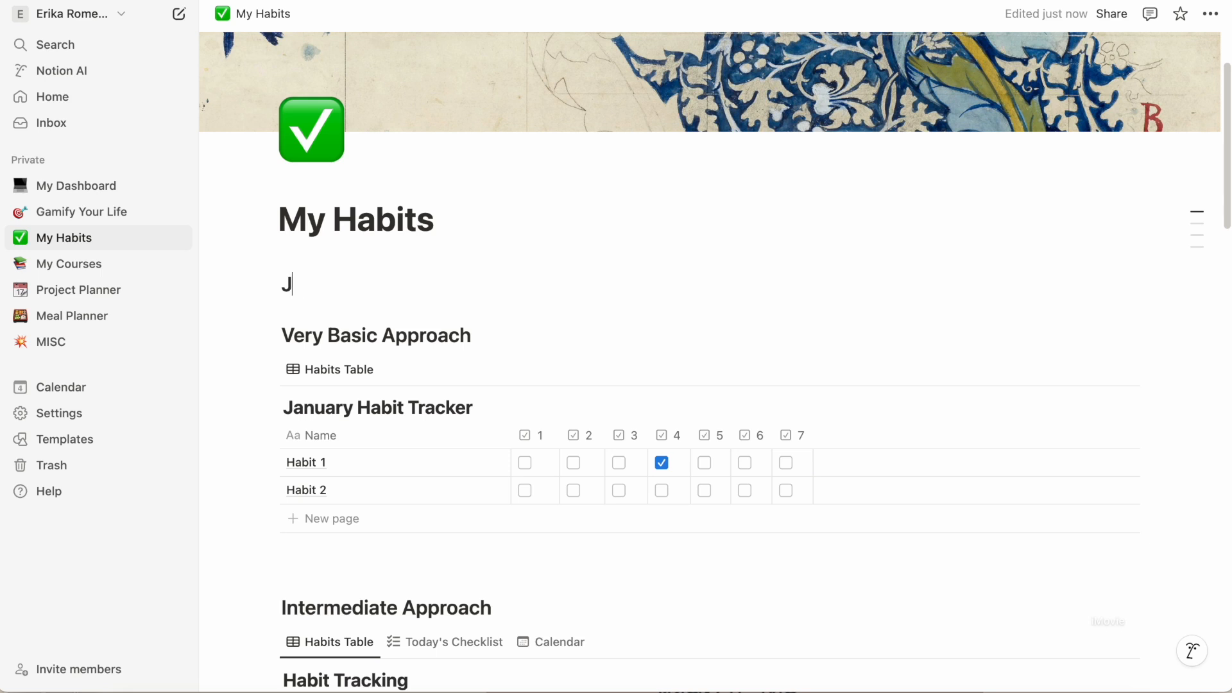
{"action": "key", "text": "BackSpace"}
{"action": "key", "text": "BackSpace"}
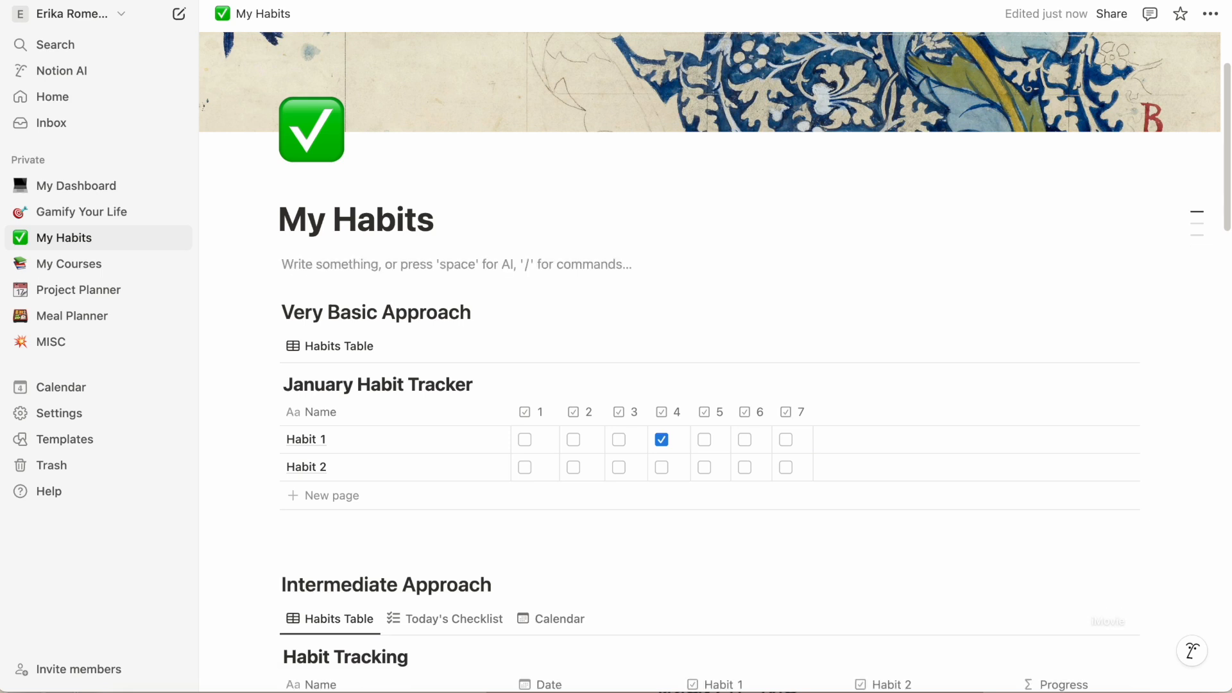
{"action": "key", "text": "BackSpace"}
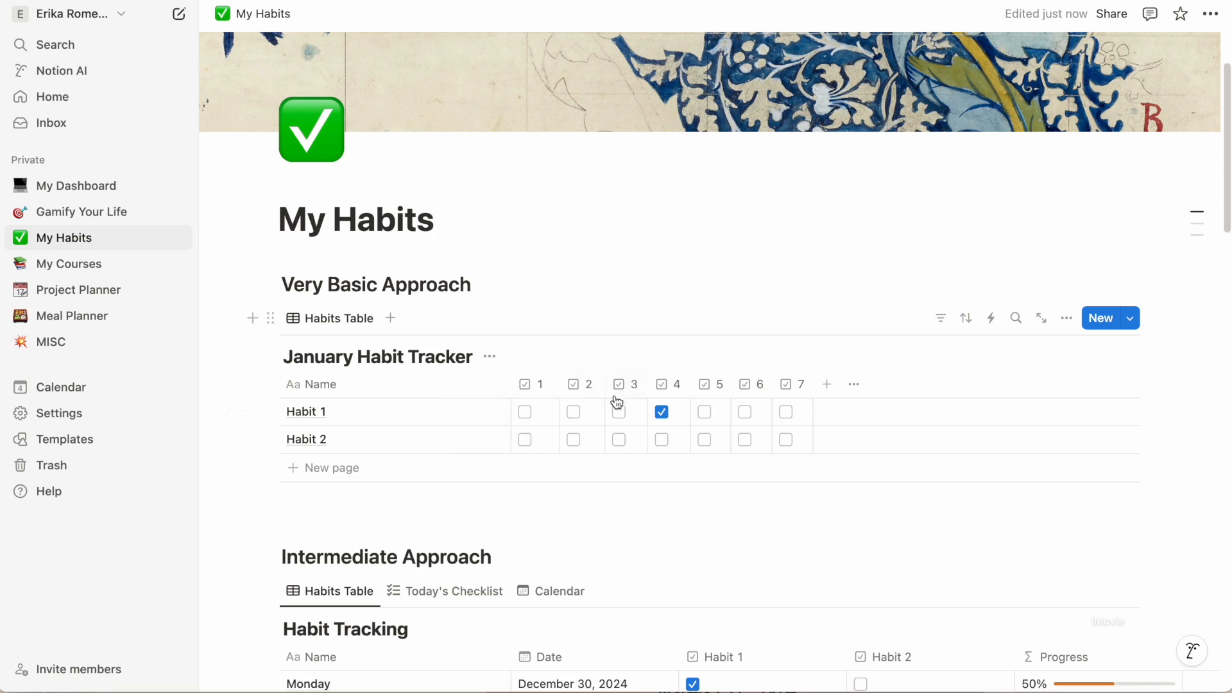
Add a checkbox property named "8" to the January Habit Tracker table.
{"action": "left_click", "coordinate": [832, 389]}
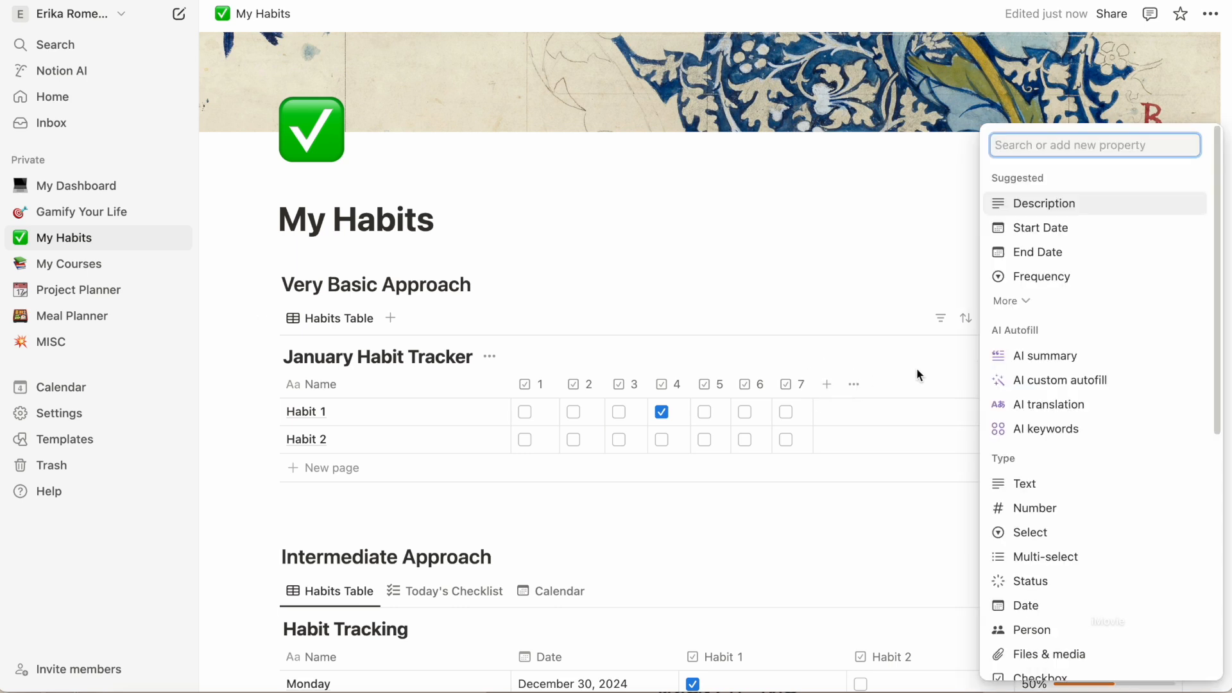
{"action": "type", "text": "ch"}
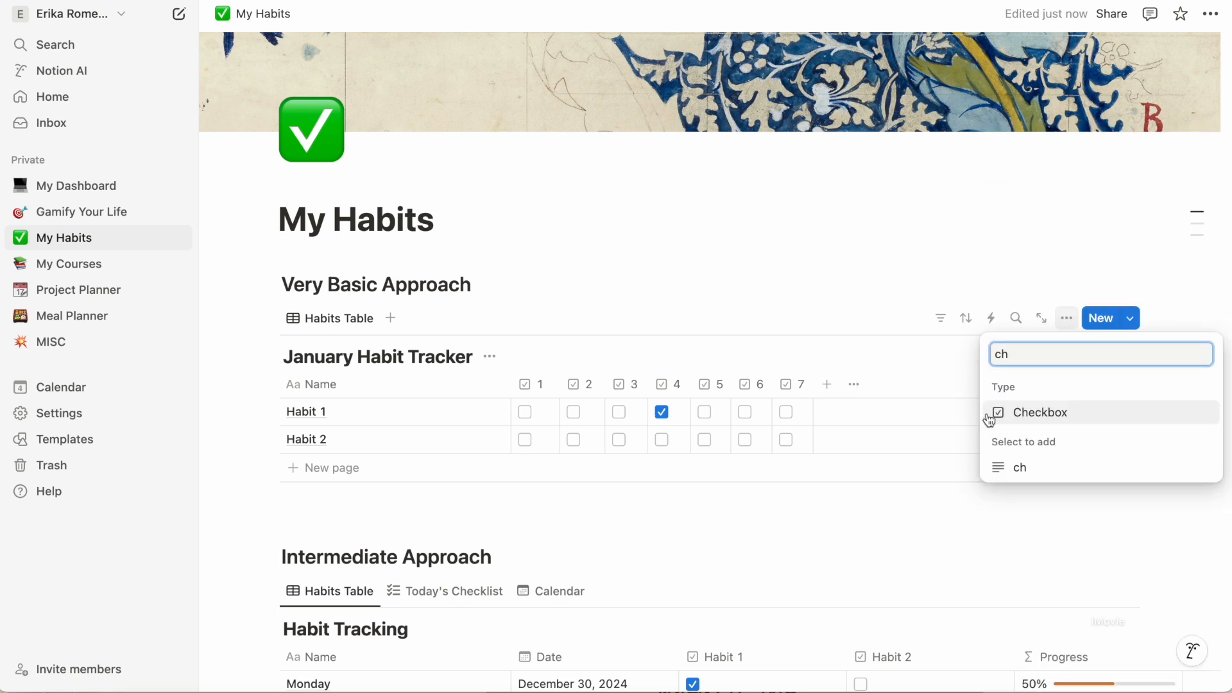
{"action": "left_click", "coordinate": [1025, 416]}
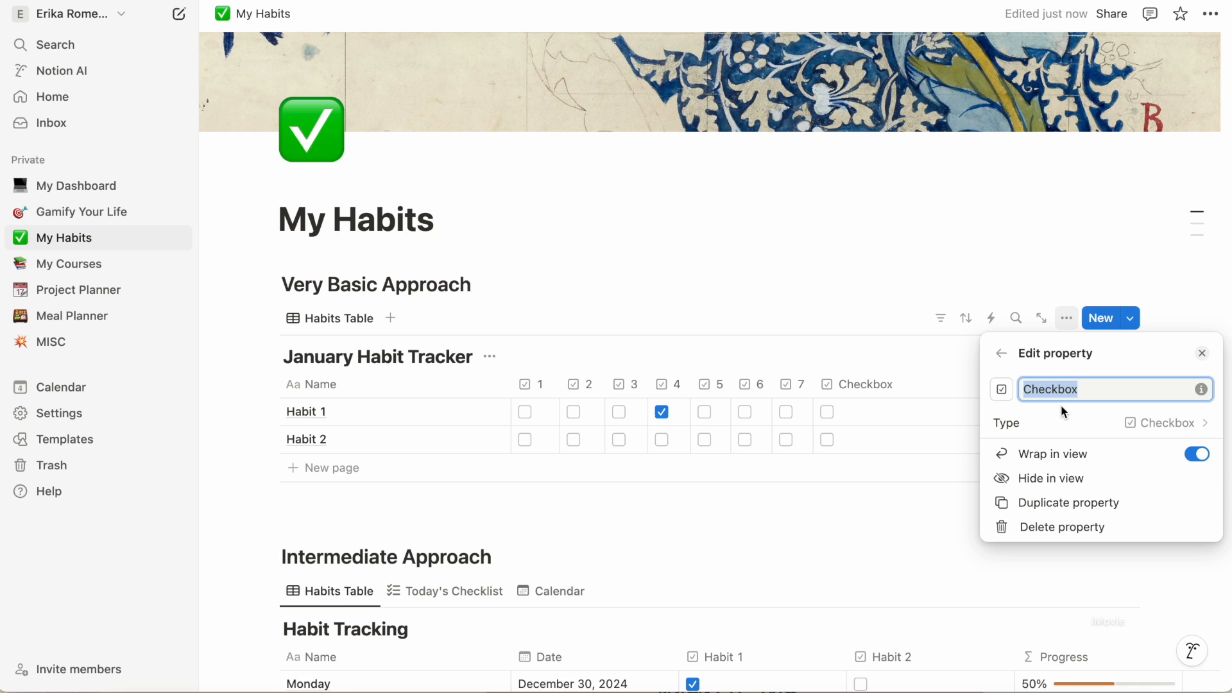
{"action": "type", "text": "8"}
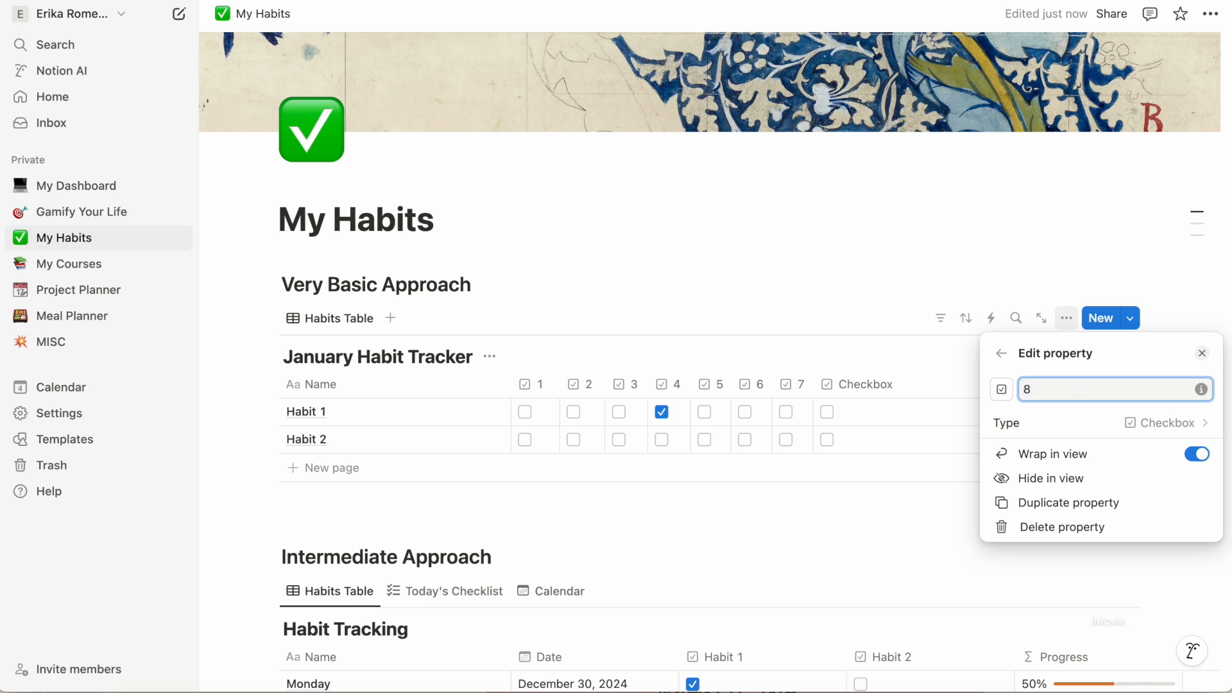
{"action": "left_click", "coordinate": [883, 509]}
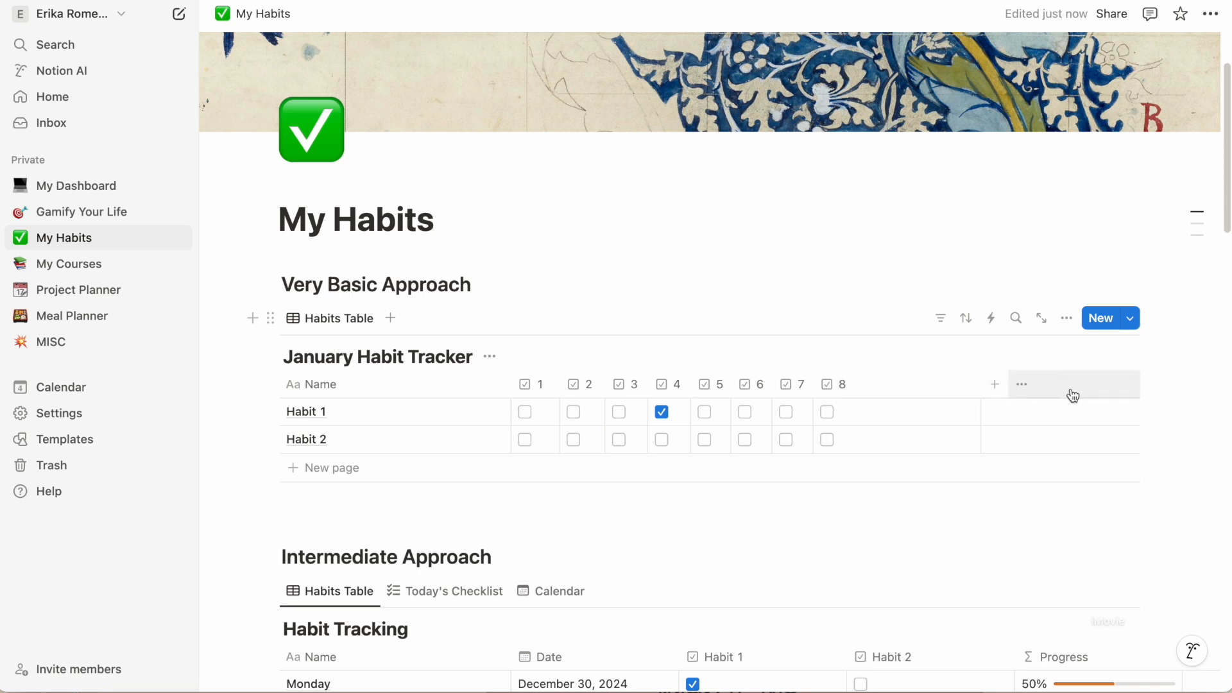
Add a new row named "Habit 3" to the January Habit Tracker table.
{"action": "mouse_move", "coordinate": [810, 513]}
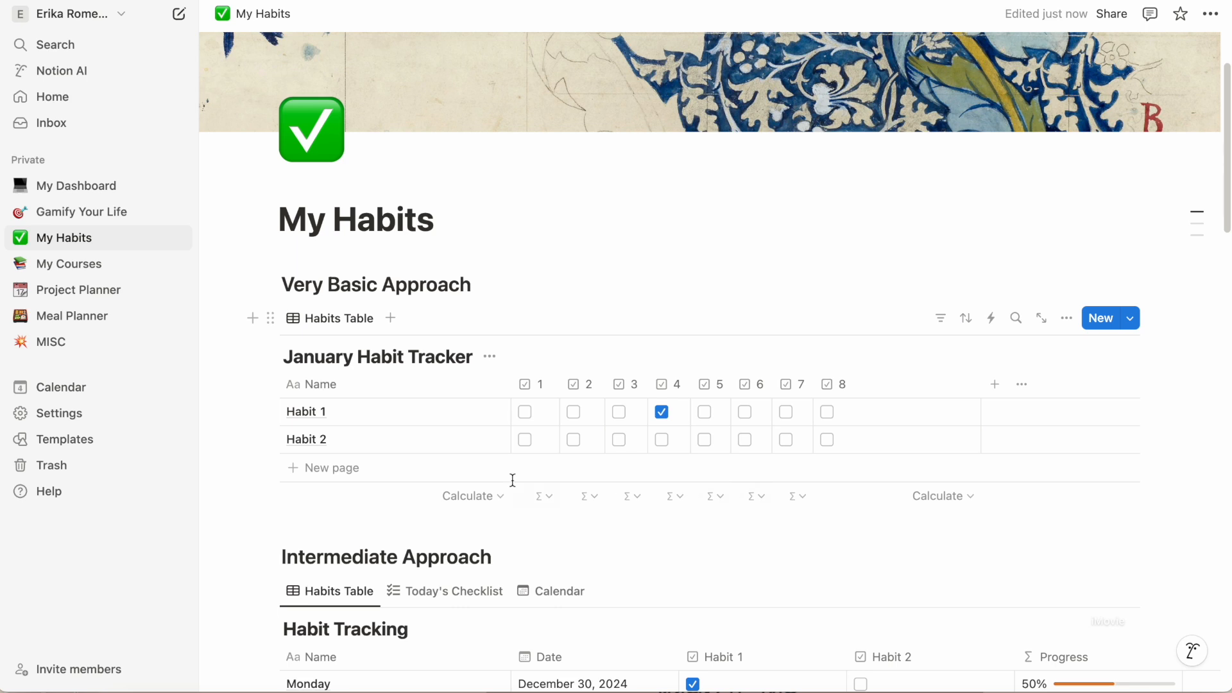
{"action": "left_click", "coordinate": [334, 477]}
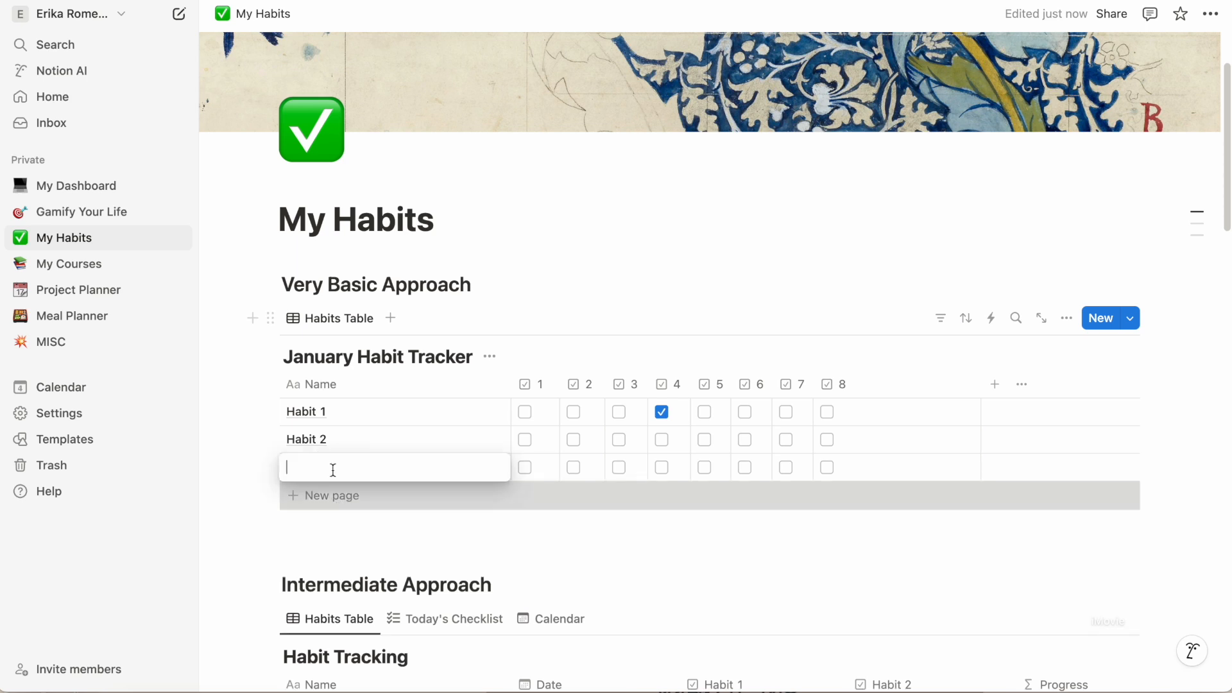
{"action": "type", "text": "Habit 3"}
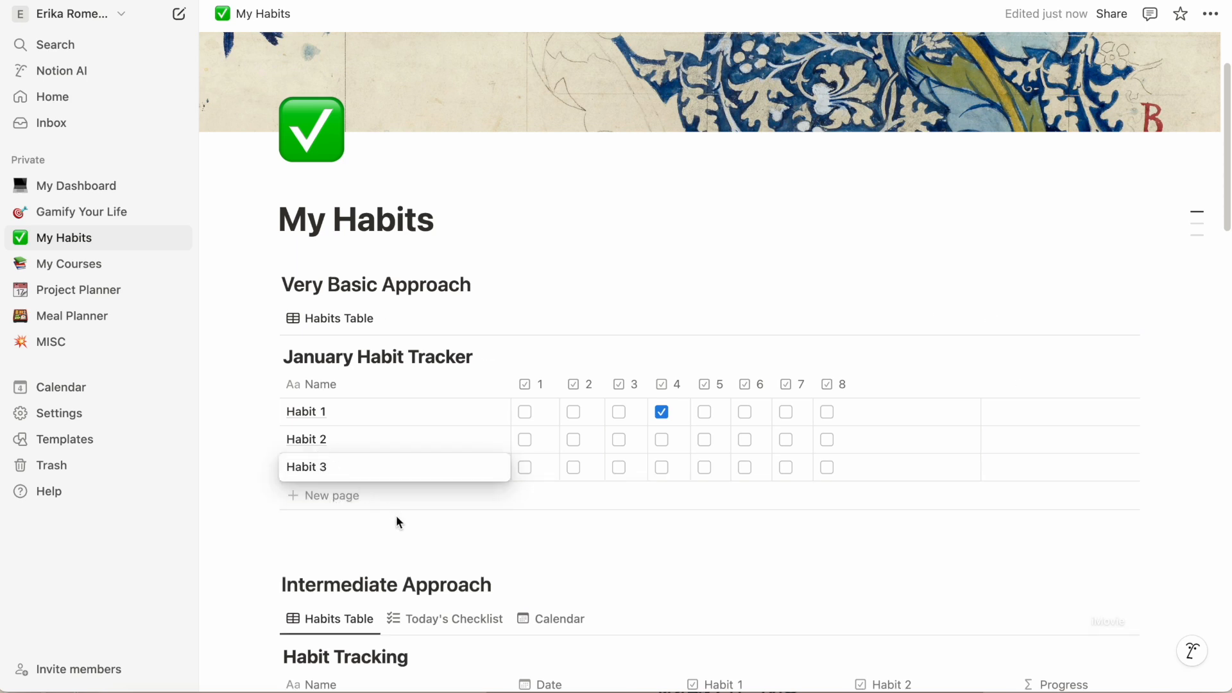
{"action": "key", "text": "Return"}
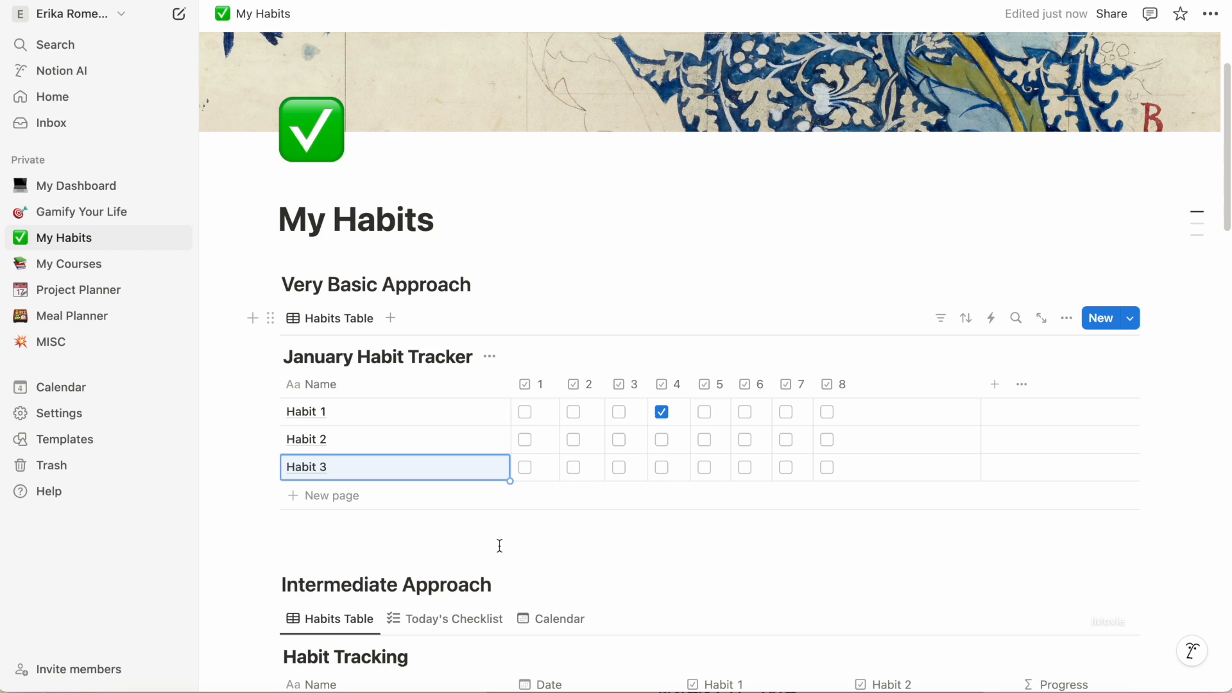
{"action": "left_click", "coordinate": [375, 545]}
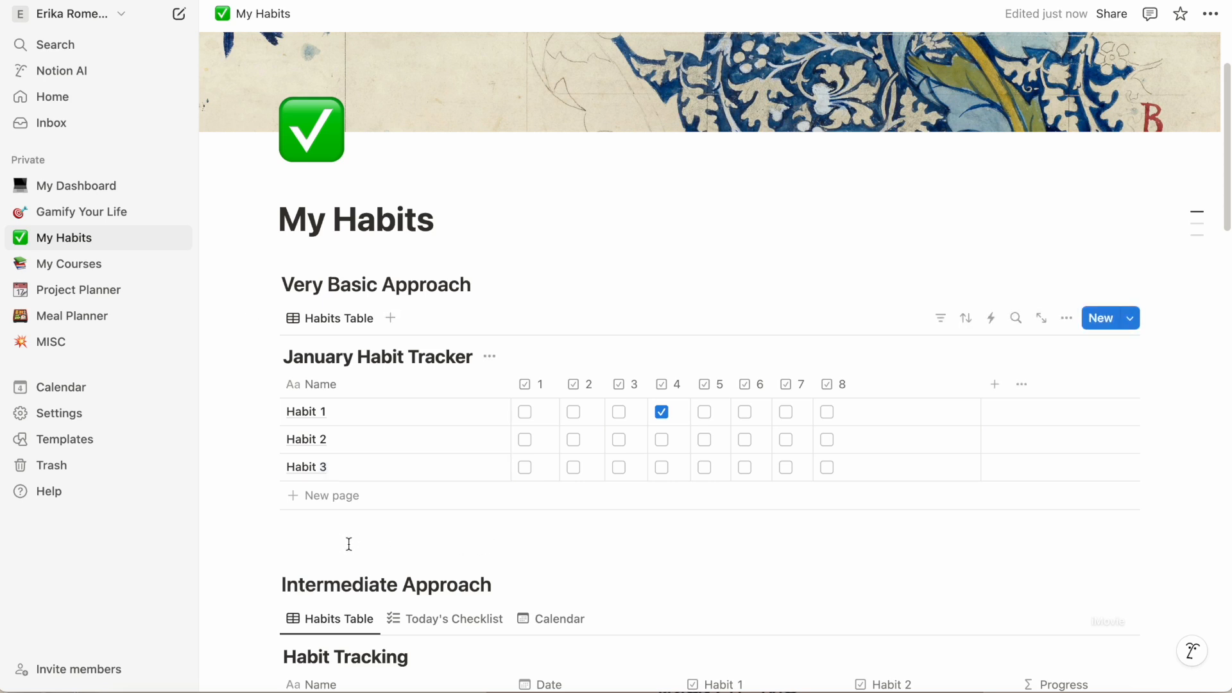
Insert a new Table view database block between the January Habit Tracker table and the Intermediate Approach heading.
{"action": "left_click", "coordinate": [255, 320]}
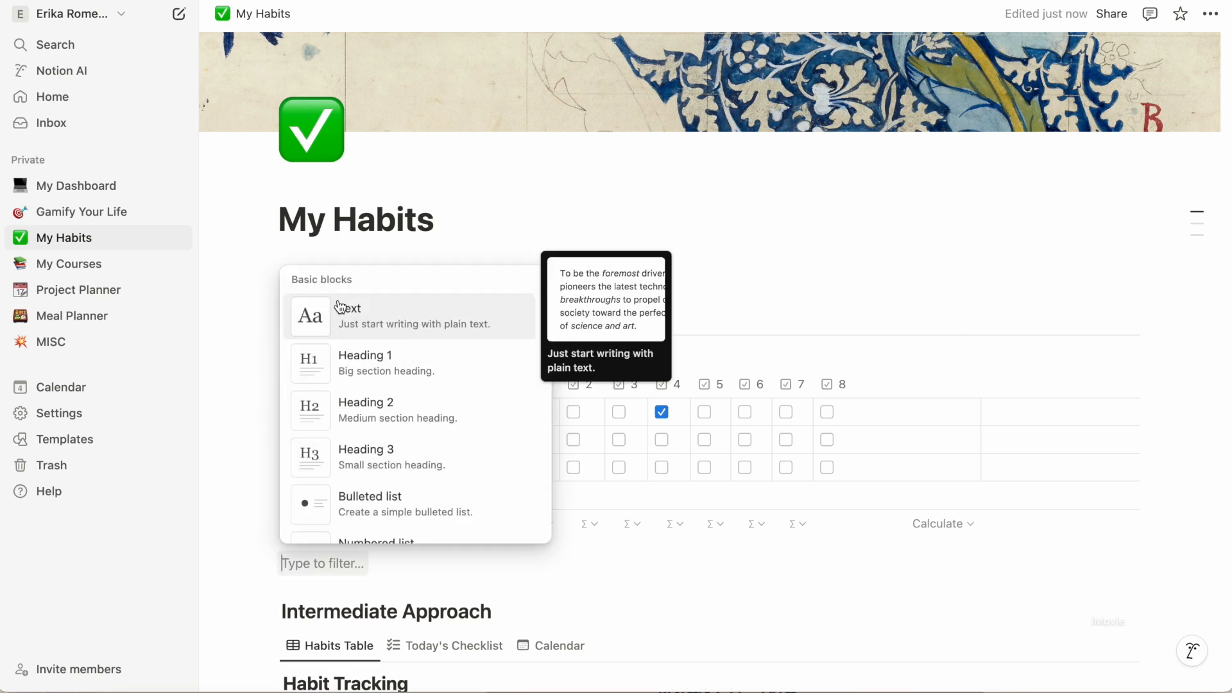
{"action": "scroll", "coordinate": [394, 377], "scroll_direction": "down", "scroll_amount": 5}
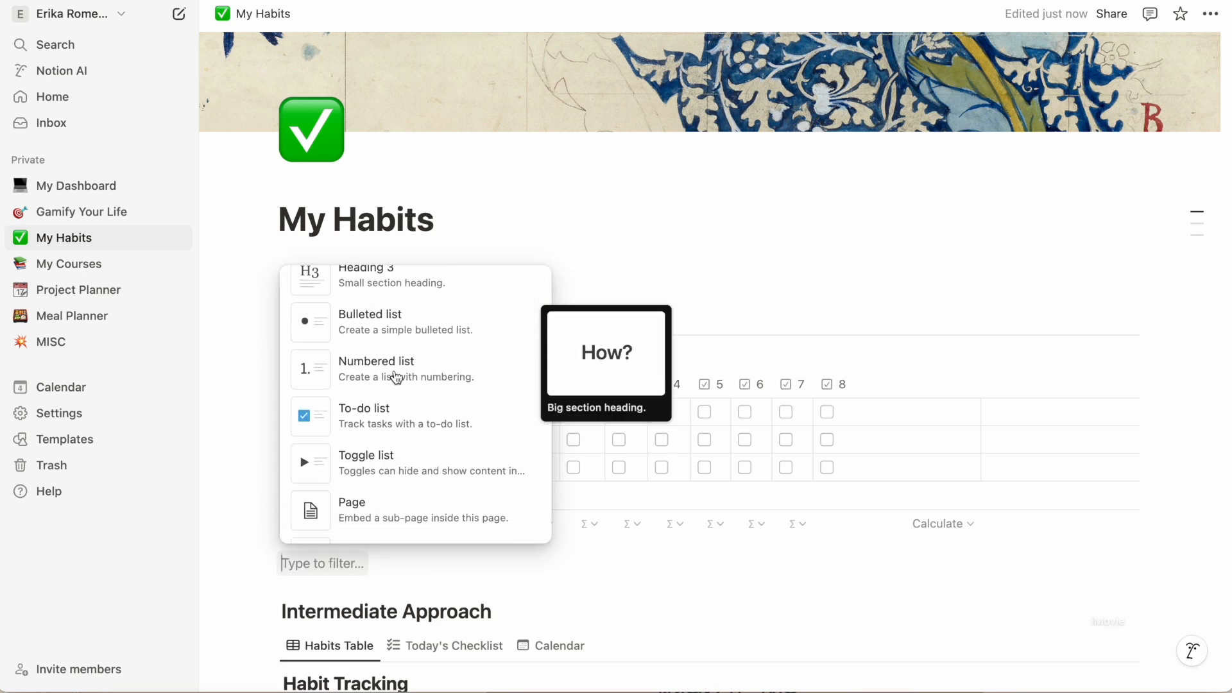
{"action": "scroll", "coordinate": [396, 378], "scroll_direction": "down", "scroll_amount": 3}
{"action": "scroll", "coordinate": [395, 376], "scroll_direction": "down", "scroll_amount": 10}
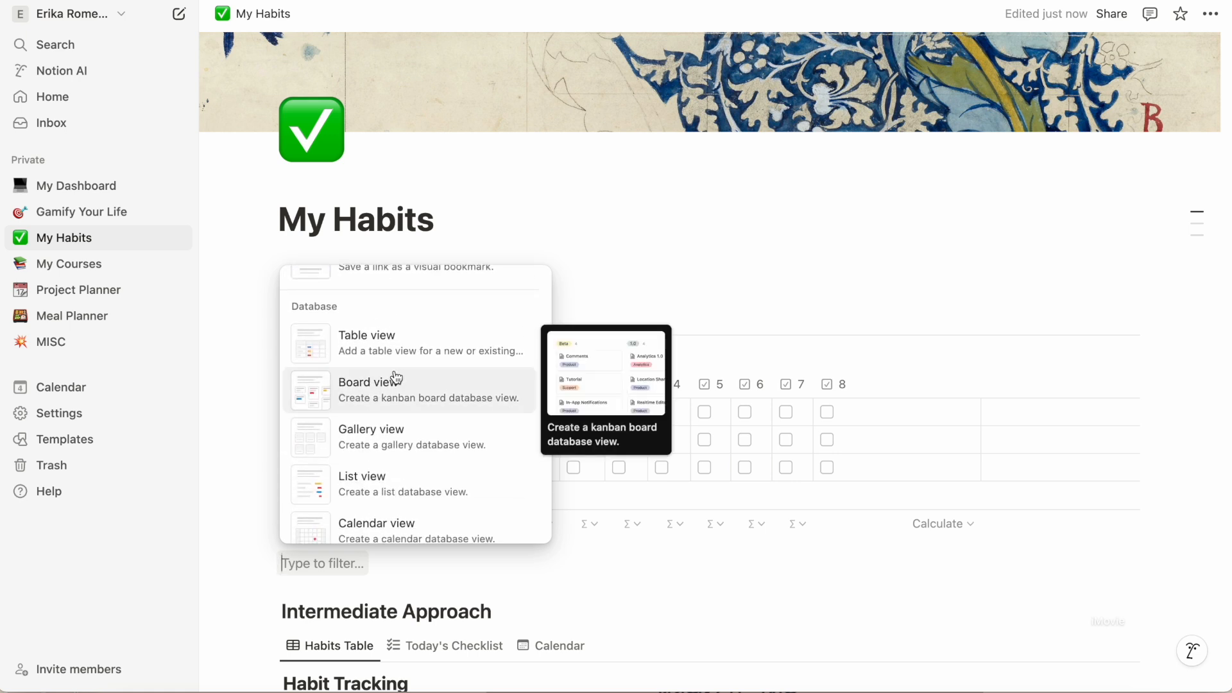
{"action": "scroll", "coordinate": [396, 378], "scroll_direction": "down", "scroll_amount": 5}
{"action": "scroll", "coordinate": [395, 377], "scroll_direction": "up", "scroll_amount": 2}
{"action": "scroll", "coordinate": [396, 377], "scroll_direction": "up", "scroll_amount": 2}
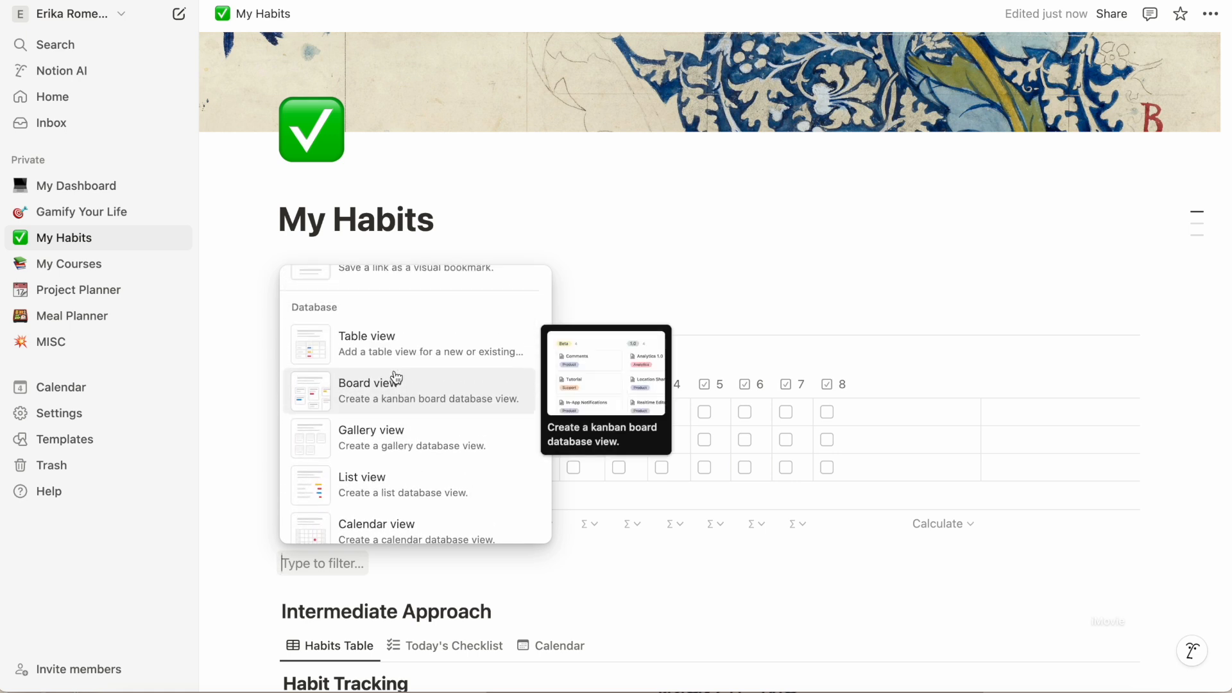
{"action": "left_click", "coordinate": [392, 352]}
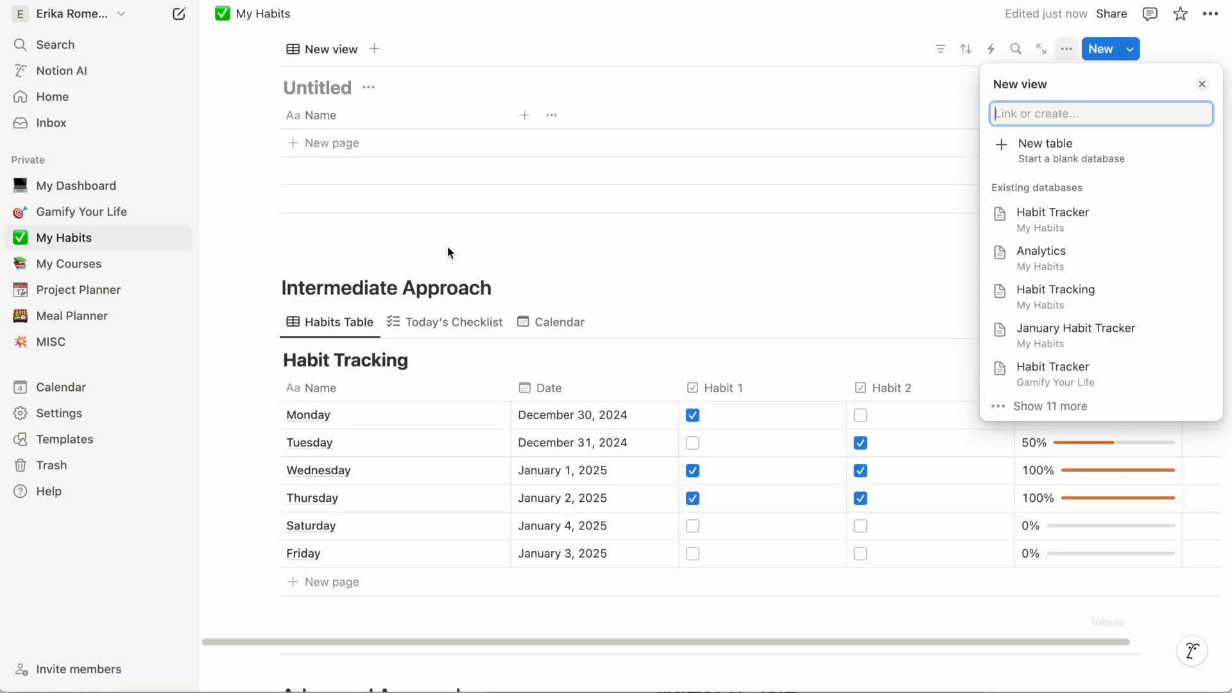
Start the new table as a blank database and title it "February Habit Tracker".
{"action": "left_click", "coordinate": [465, 225]}
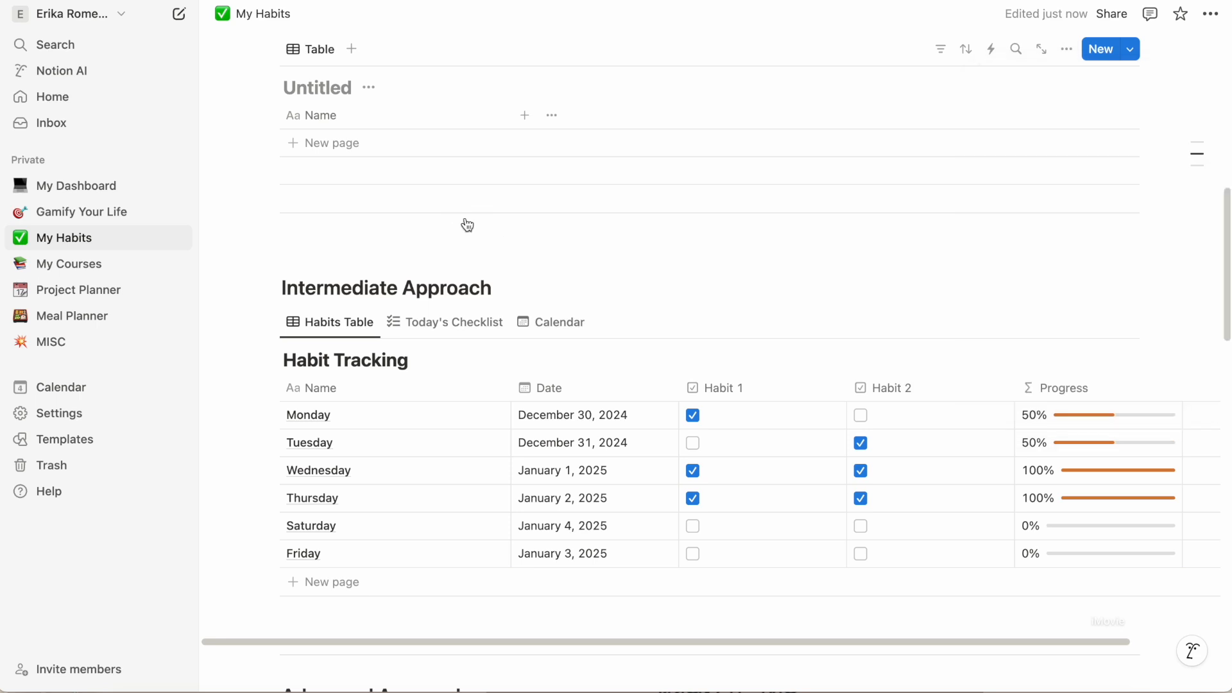
{"action": "scroll", "coordinate": [465, 225], "scroll_direction": "up", "scroll_amount": 4}
{"action": "scroll", "coordinate": [467, 225], "scroll_direction": "up", "scroll_amount": 3}
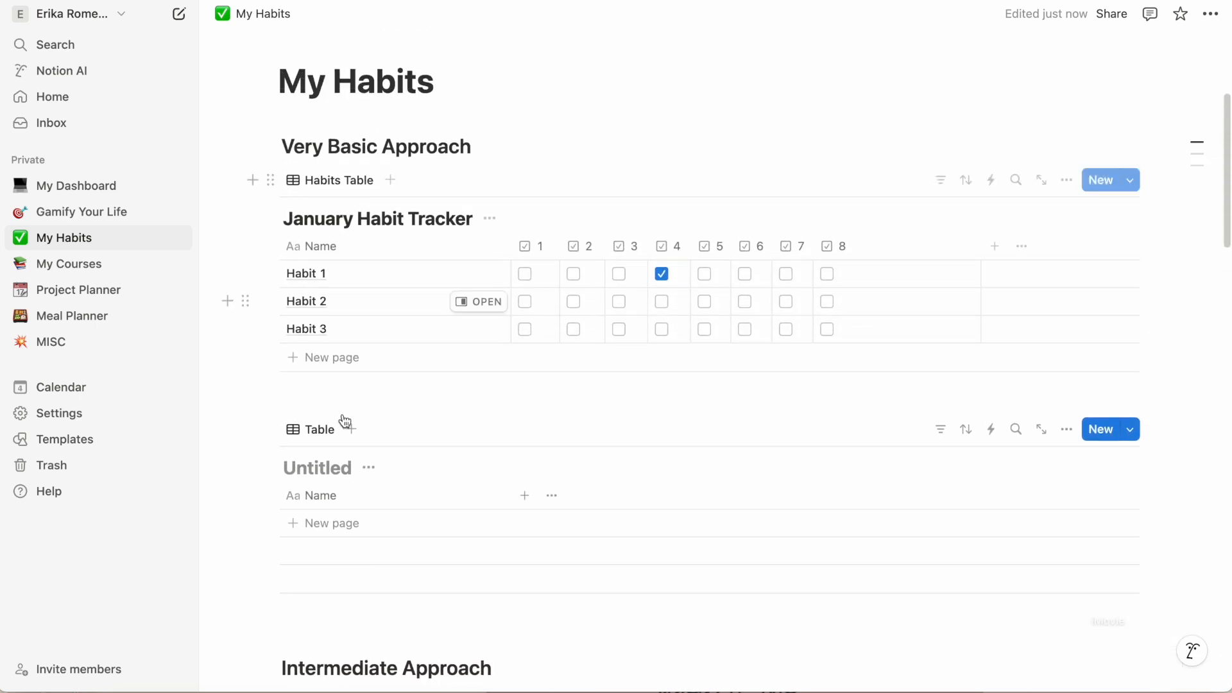
{"action": "type", "text": "February Haibit Tracker"}
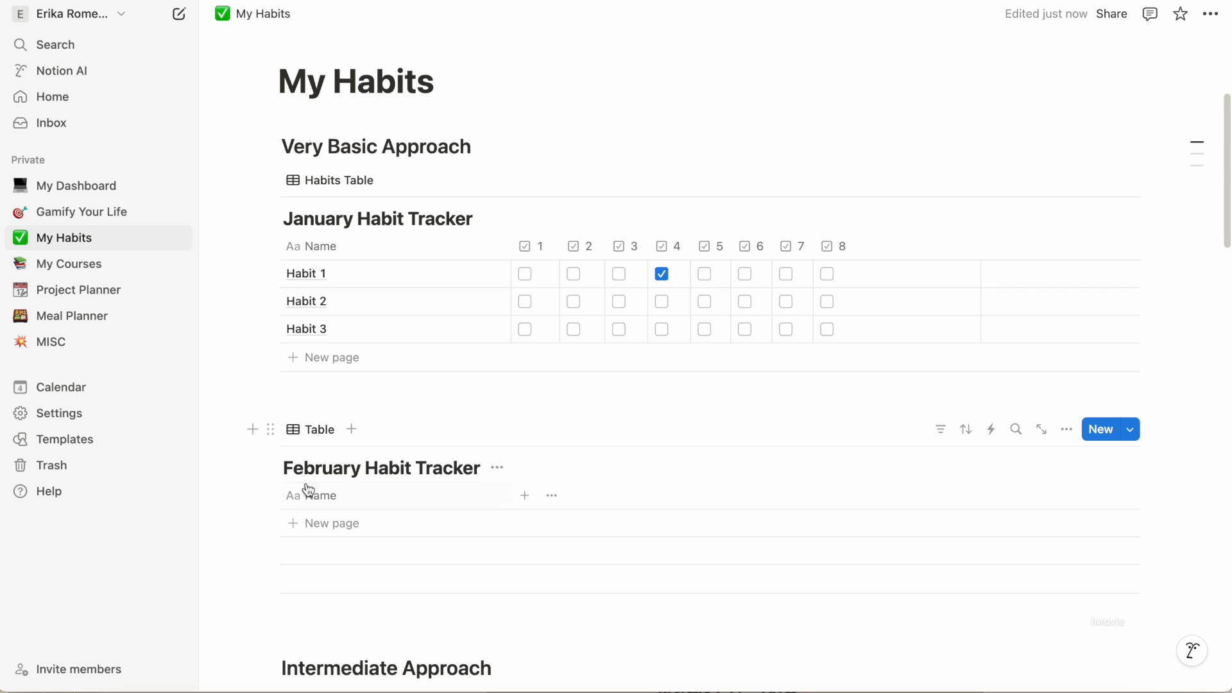
Add two rows to the February Habit Tracker named "30 Minutes Exercise" and "30 Minutes Reading".
{"action": "left_click", "coordinate": [342, 529]}
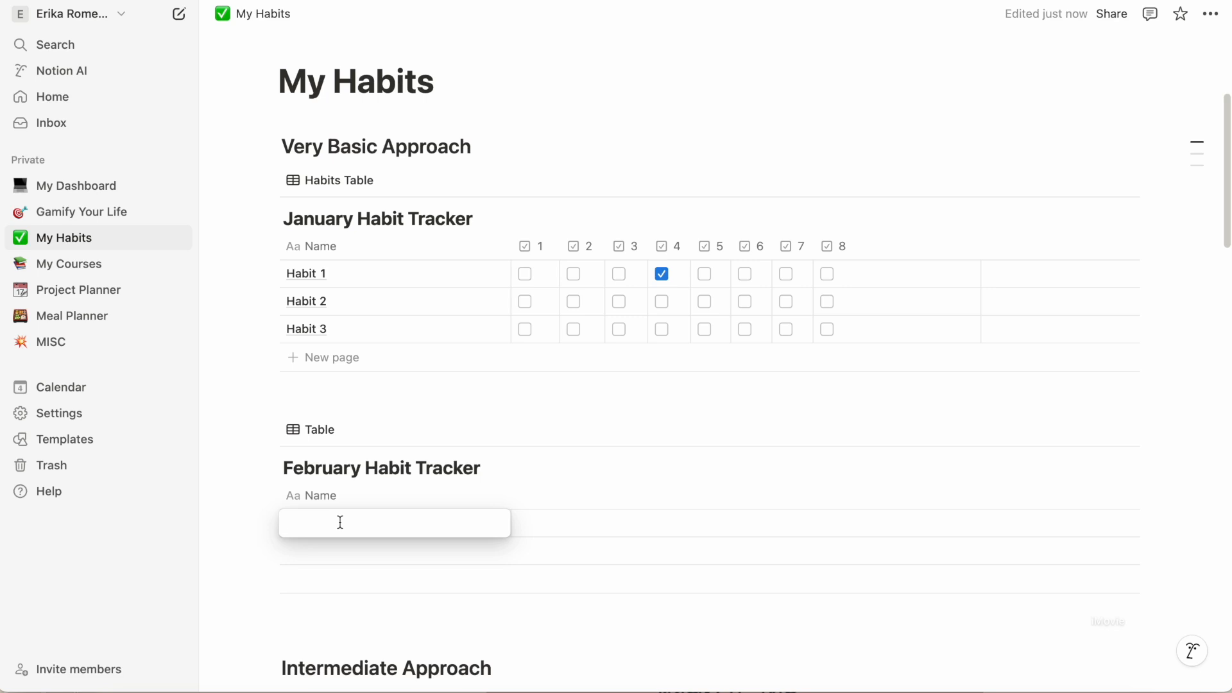
{"action": "type", "text": "30 Minutes Exercise"}
{"action": "key", "text": "Return"}
{"action": "left_click", "coordinate": [319, 556]}
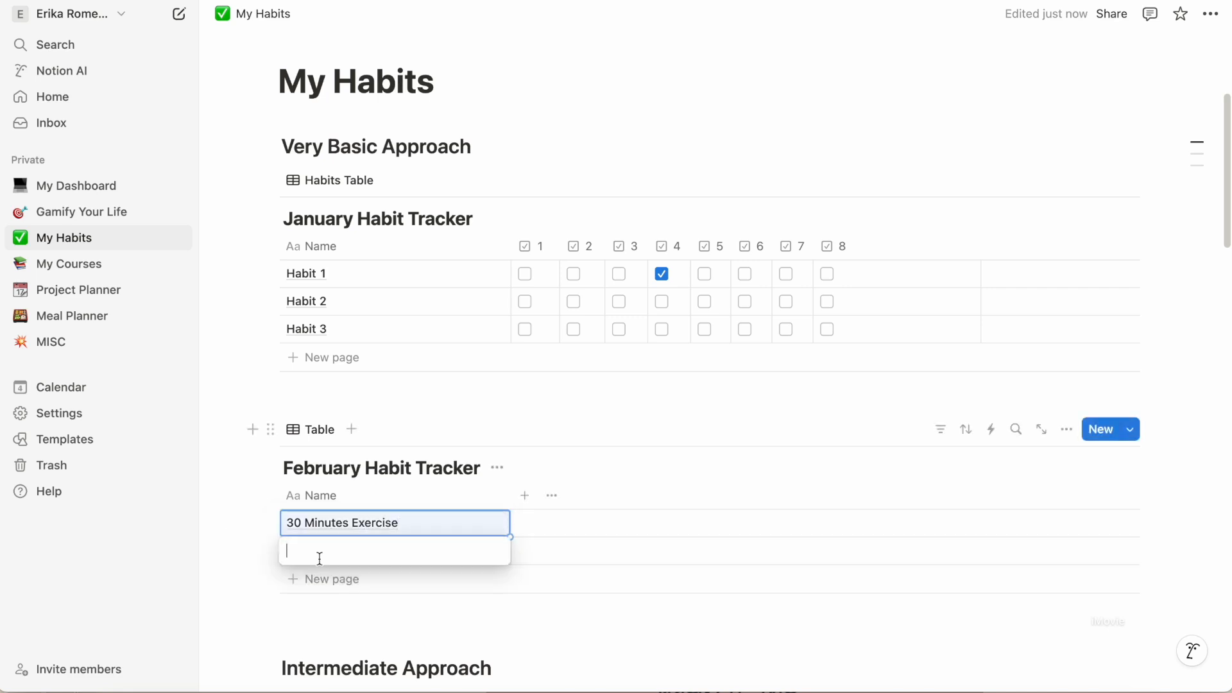
{"action": "type", "text": "30 Minutes Reaing"}
{"action": "key", "text": "BackSpace"}
{"action": "key", "text": "BackSpace"}
{"action": "type", "text": "ing"}
{"action": "key", "text": "Escape"}
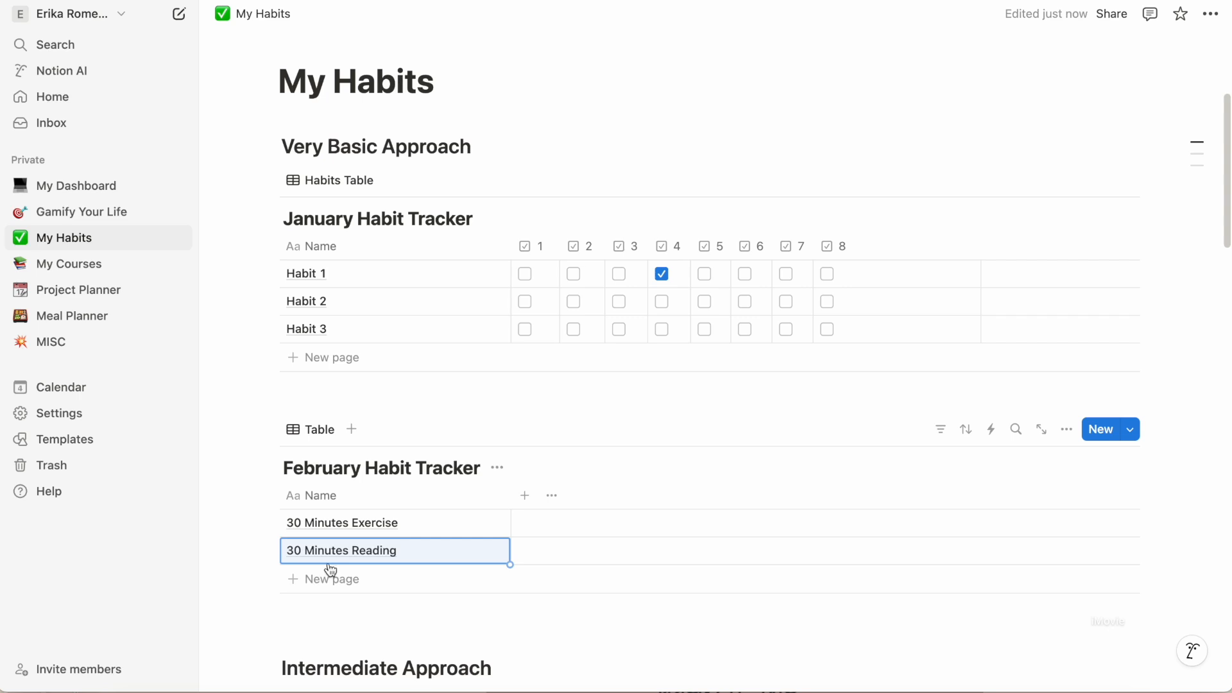
Add a checkbox property named "1" to the February Habit Tracker table.
{"action": "left_click", "coordinate": [525, 498]}
{"action": "type", "text": "chec"}
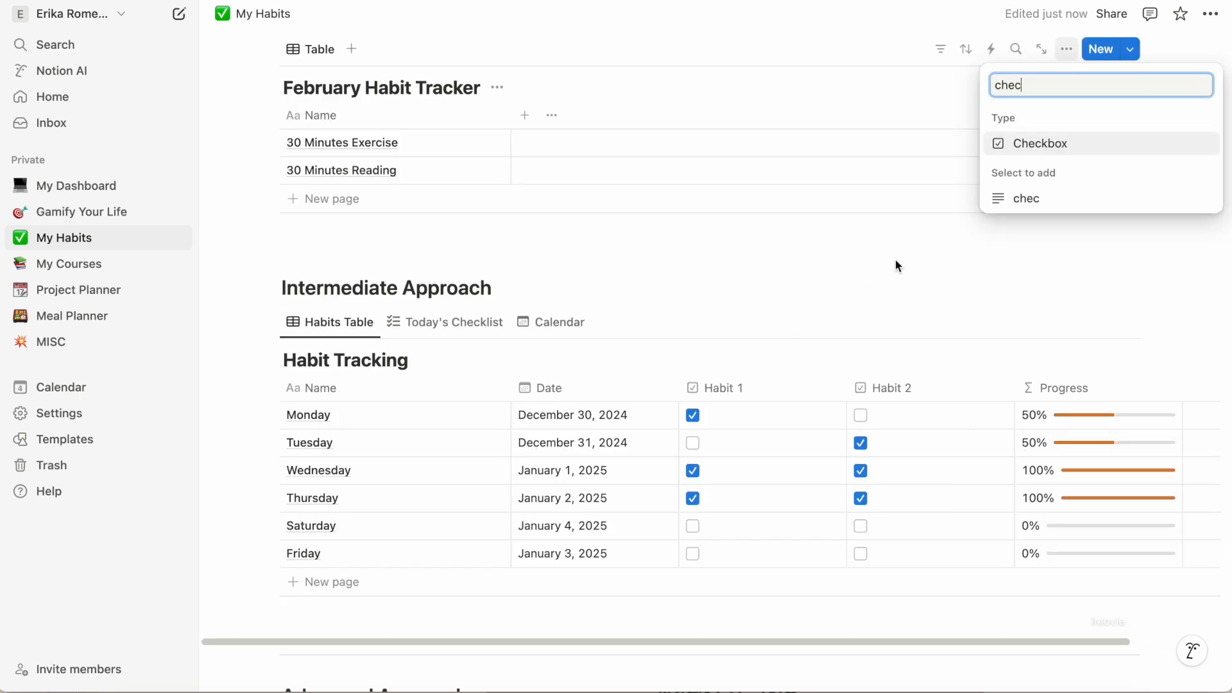
{"action": "left_click", "coordinate": [1047, 150]}
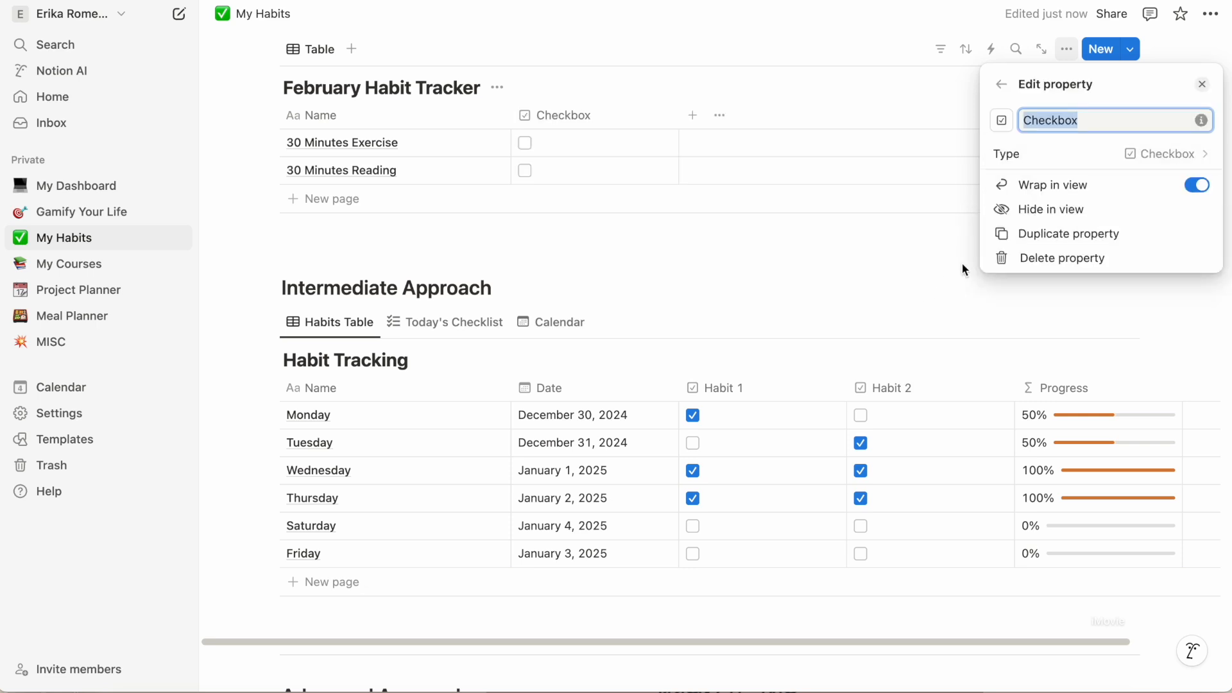
{"action": "type", "text": "1"}
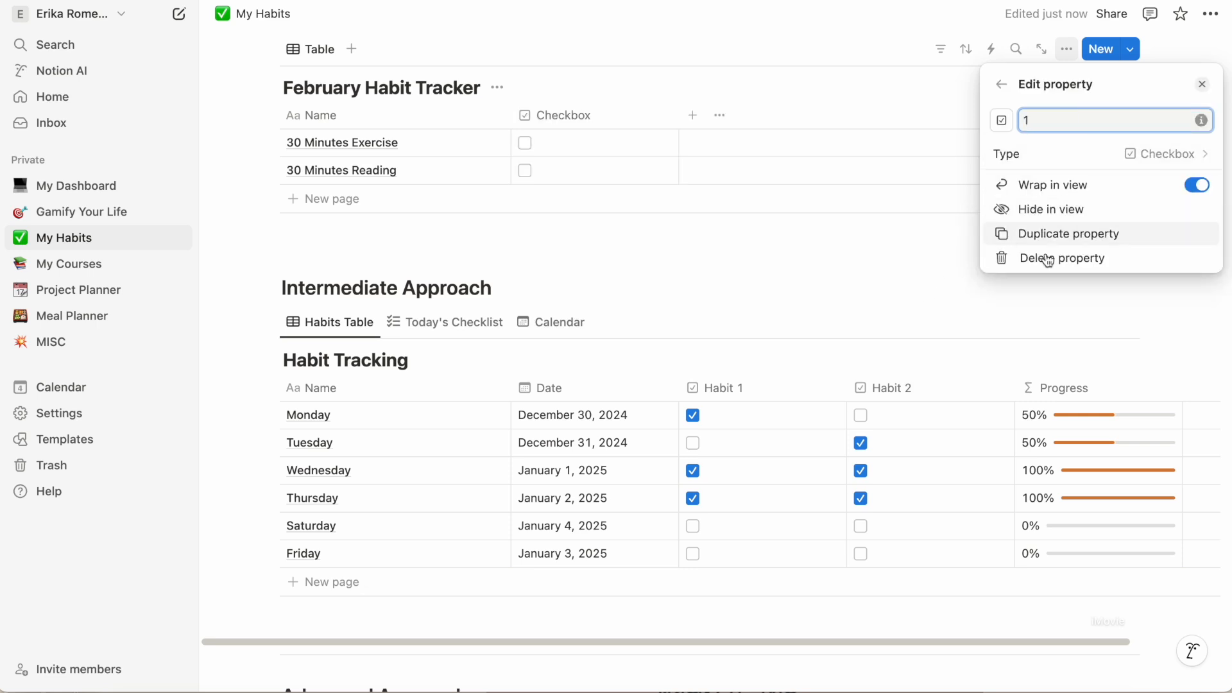
{"action": "left_click", "coordinate": [741, 296]}
{"action": "scroll", "coordinate": [734, 285], "scroll_direction": "up", "scroll_amount": 3}
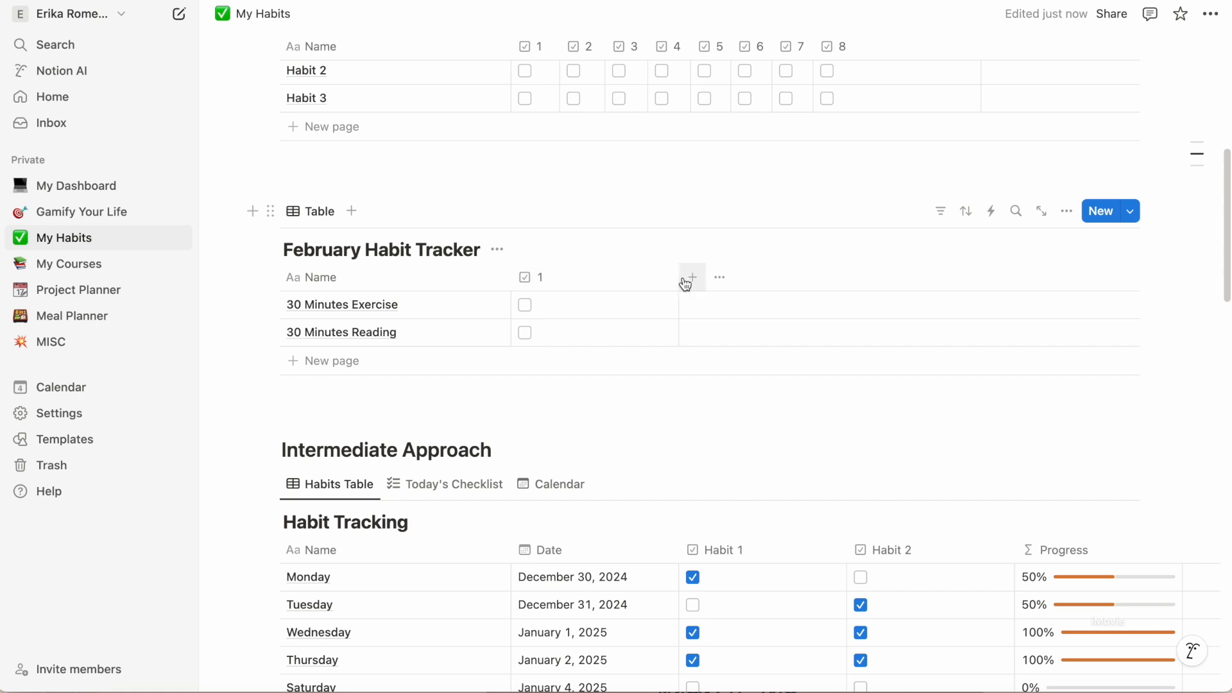
Narrow the February Habit Tracker's "1" column to little more than its checkbox and check off 30 Minutes Exercise in it.
{"action": "left_click_drag", "start_coordinate": [679, 277], "coordinate": [553, 282]}
{"action": "scroll", "coordinate": [632, 414], "scroll_direction": "up", "scroll_amount": 3}
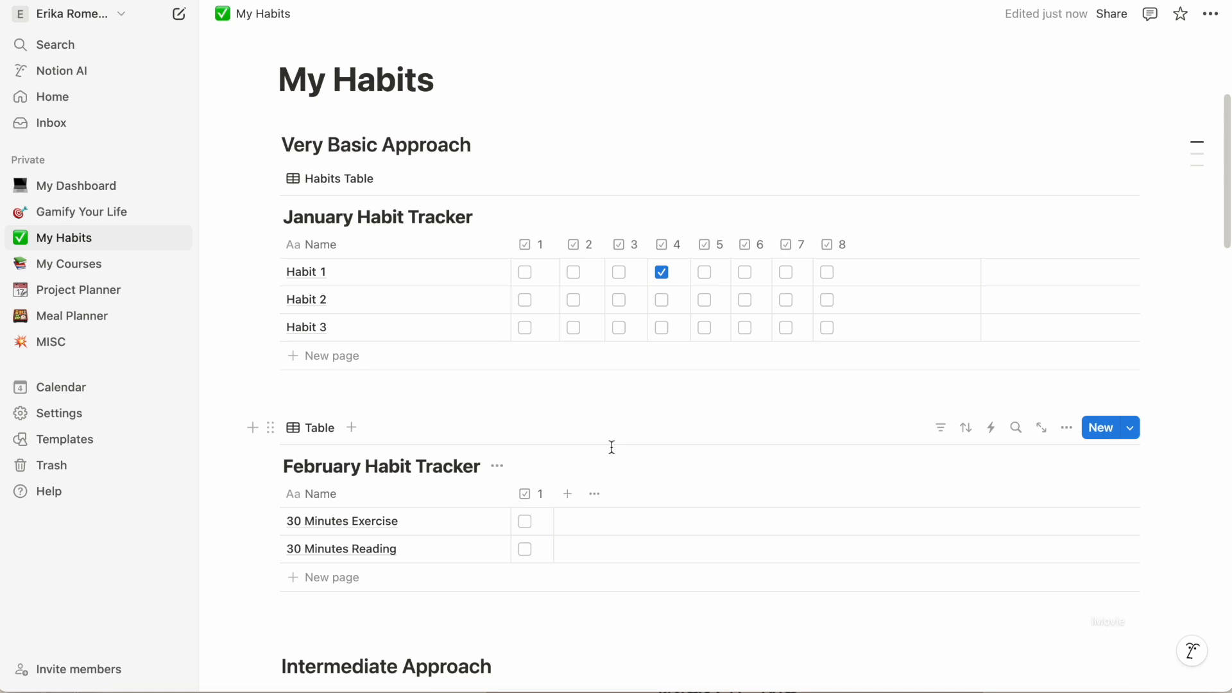
{"action": "left_click", "coordinate": [529, 527]}
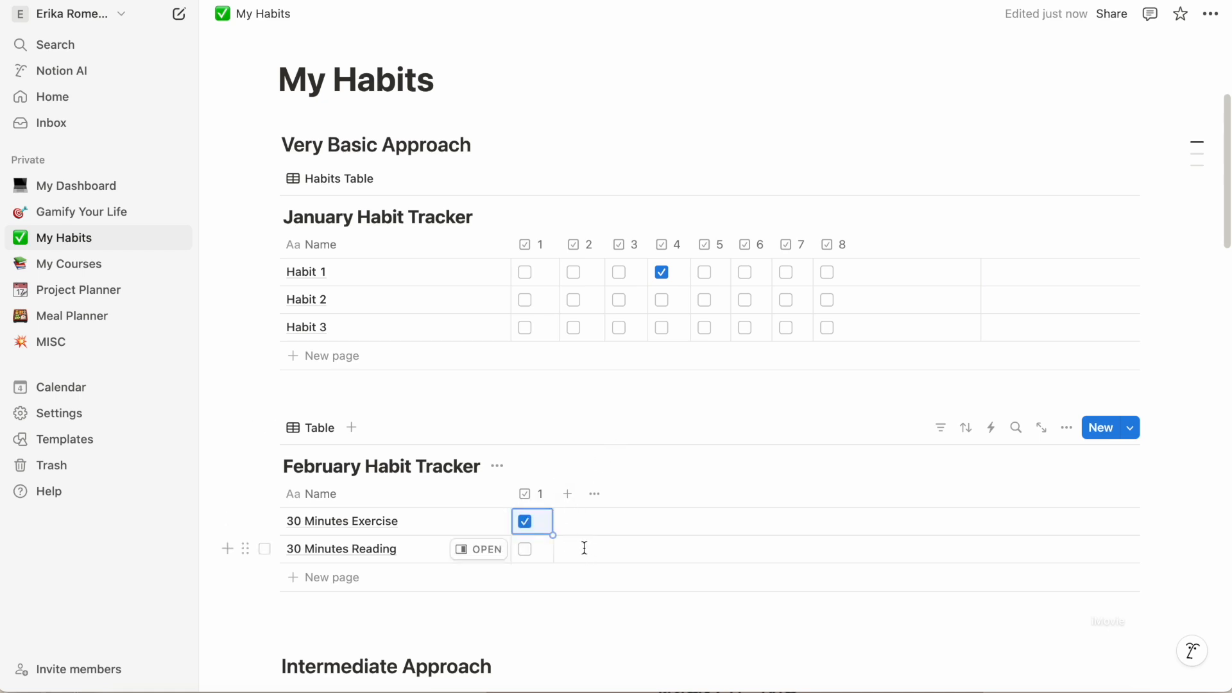
In the January Habit Tracker, check Habit 1 on days 2, 5 and 8, Habit 2 on 2, 3 and 7, and Habit 3 on 4 and 6.
{"action": "left_click", "coordinate": [573, 300]}
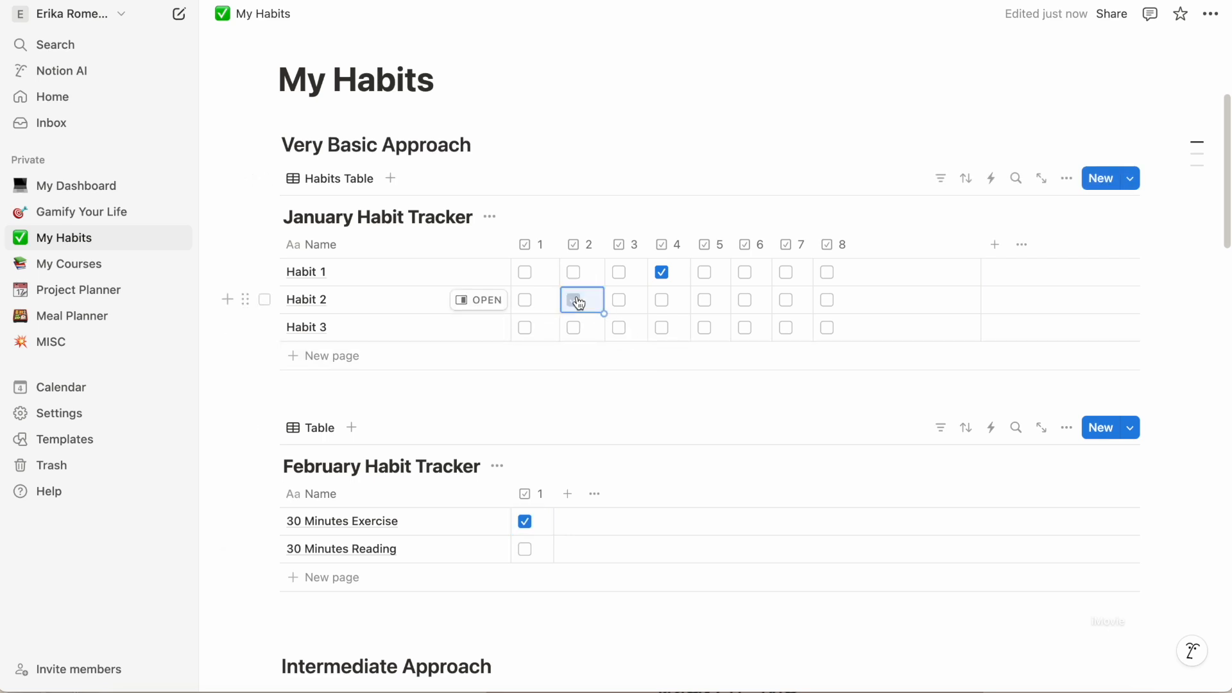
{"action": "left_click", "coordinate": [618, 300]}
{"action": "left_click", "coordinate": [662, 327]}
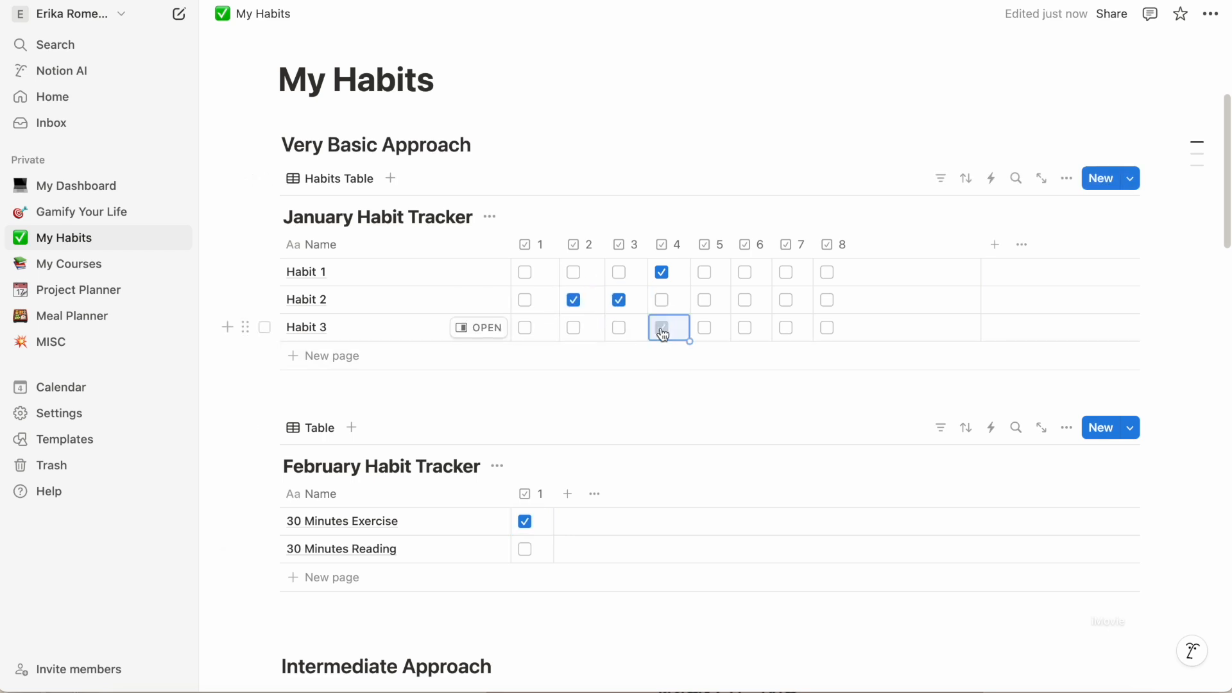
{"action": "left_click", "coordinate": [704, 272]}
{"action": "left_click", "coordinate": [574, 272]}
{"action": "left_click", "coordinate": [745, 327]}
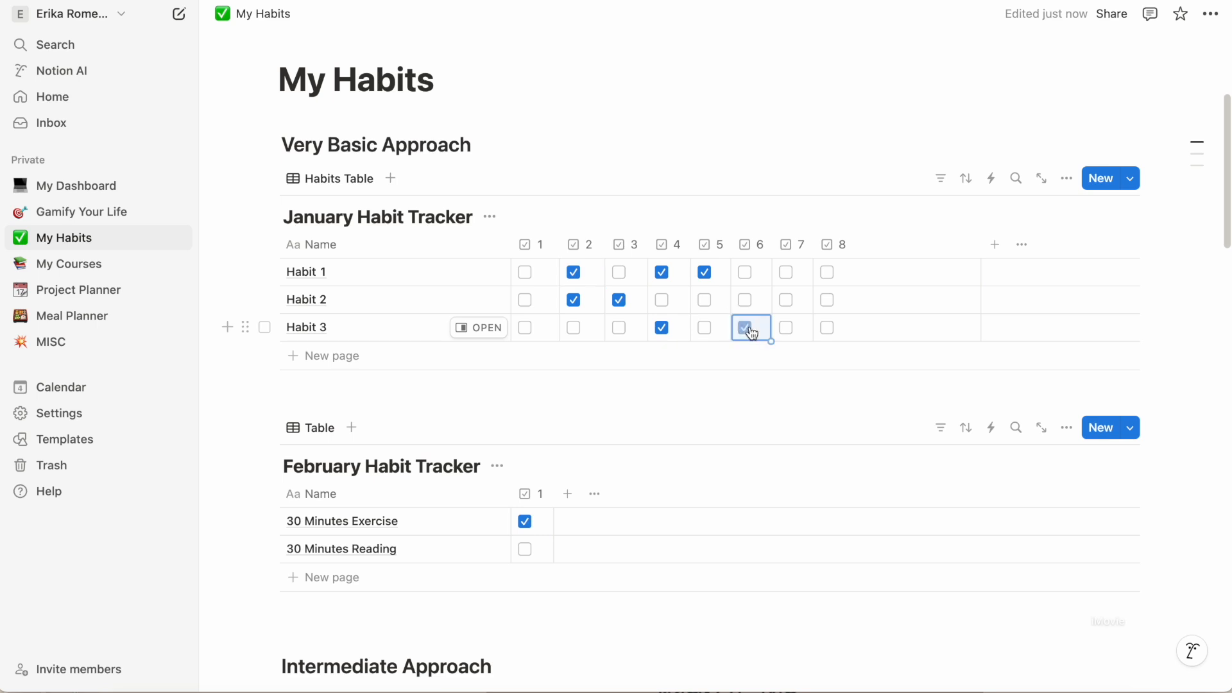
{"action": "left_click", "coordinate": [786, 300]}
{"action": "left_click", "coordinate": [827, 272]}
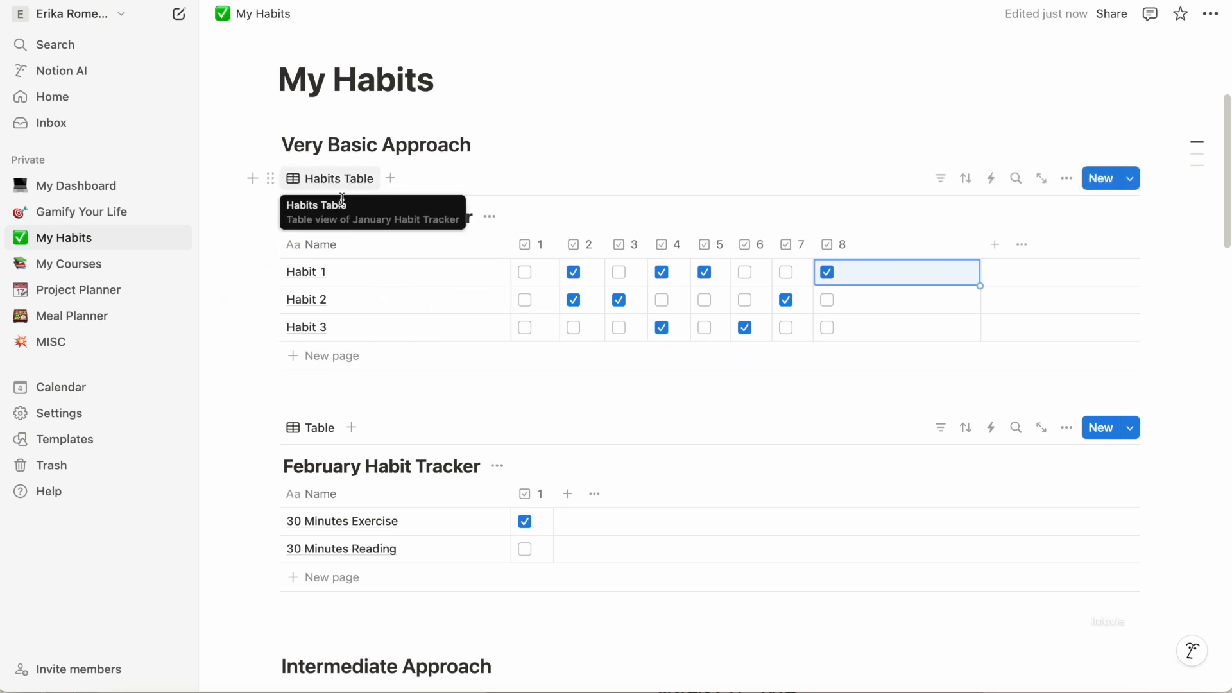
Rename the February Habit Tracker's table view to "Habits Table".
{"action": "left_click", "coordinate": [319, 429]}
{"action": "left_click", "coordinate": [334, 478]}
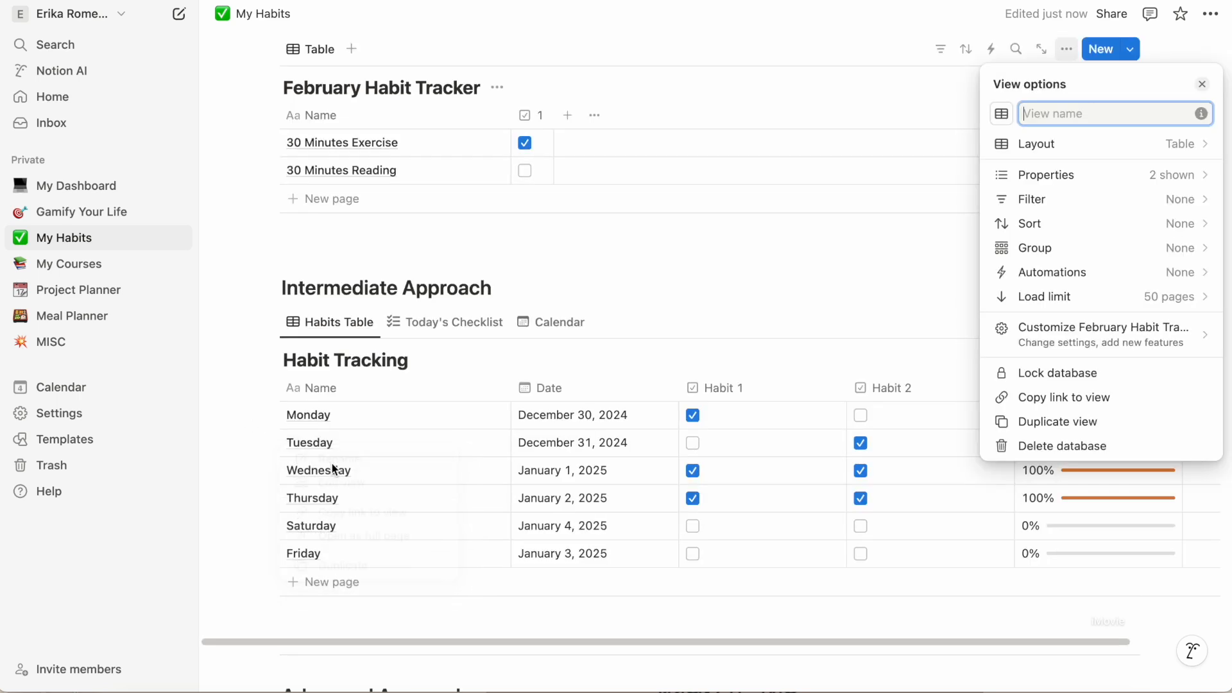
{"action": "type", "text": "Habits Table"}
{"action": "left_click", "coordinate": [587, 245]}
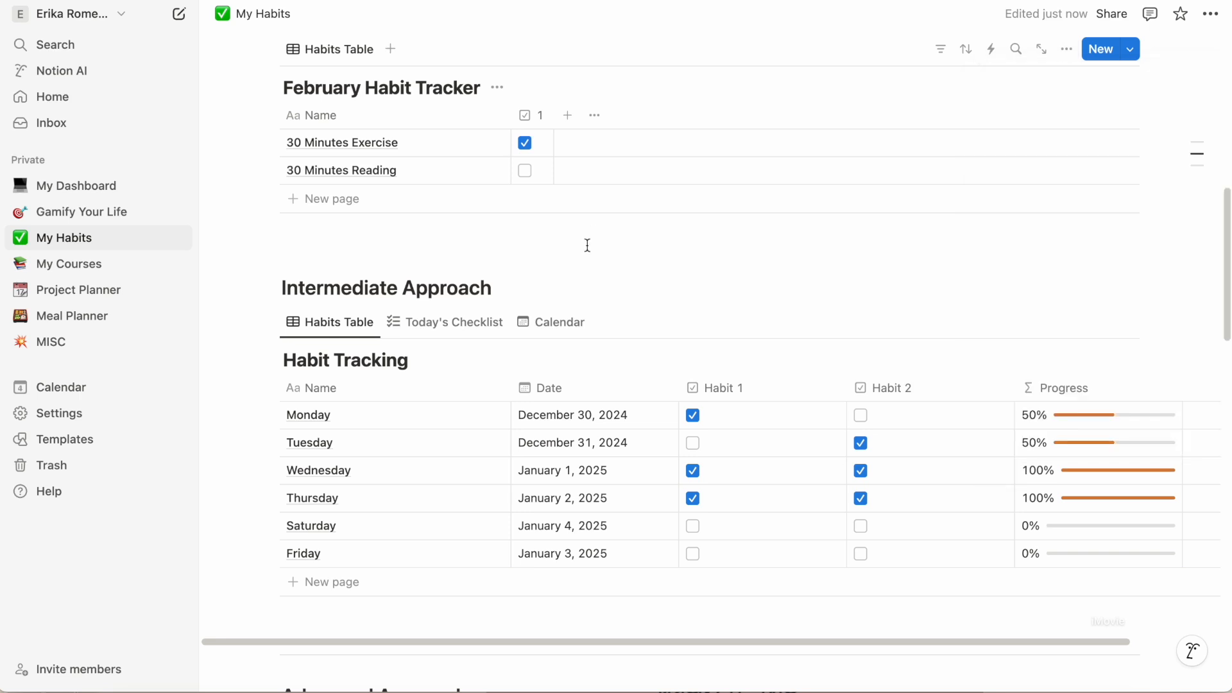
Examine the Habit Tracking database's weekday templates and the weekly repeat schedules of the Monday and Sunday templates.
{"action": "scroll", "coordinate": [587, 245], "scroll_direction": "down", "scroll_amount": 1}
{"action": "scroll", "coordinate": [451, 223], "scroll_direction": "up", "scroll_amount": 5}
{"action": "scroll", "coordinate": [451, 223], "scroll_direction": "down", "scroll_amount": 1}
{"action": "scroll", "coordinate": [450, 218], "scroll_direction": "down", "scroll_amount": 2}
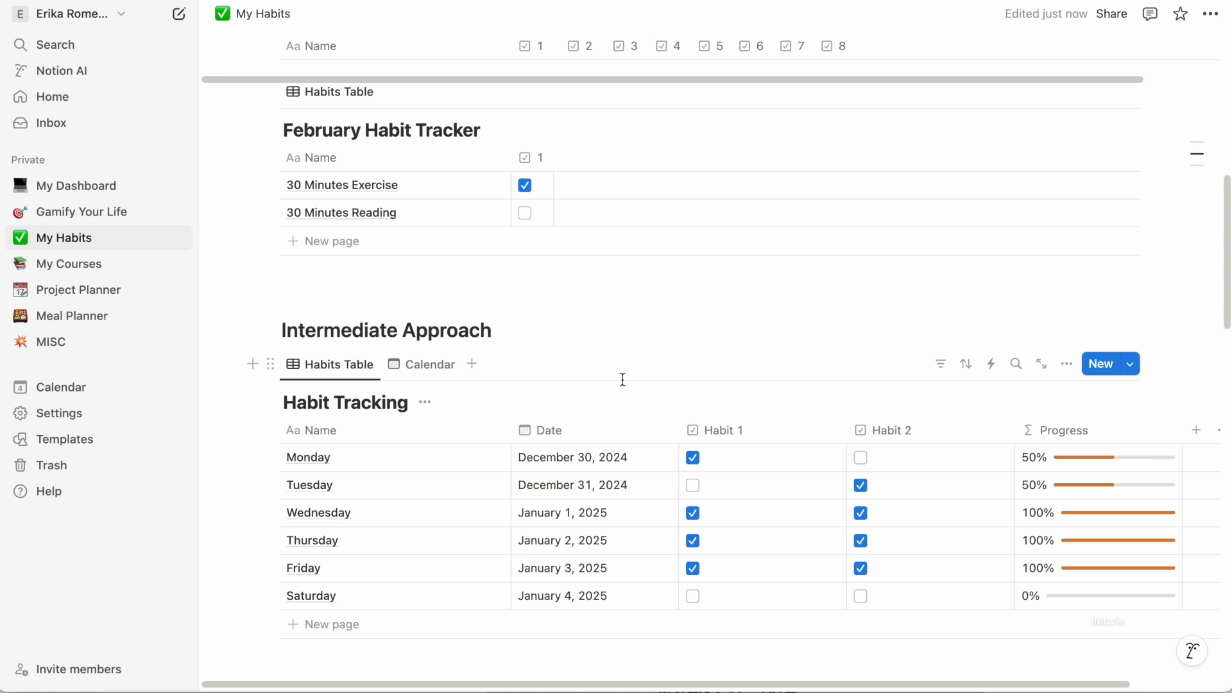
{"action": "scroll", "coordinate": [622, 379], "scroll_direction": "up", "scroll_amount": 10}
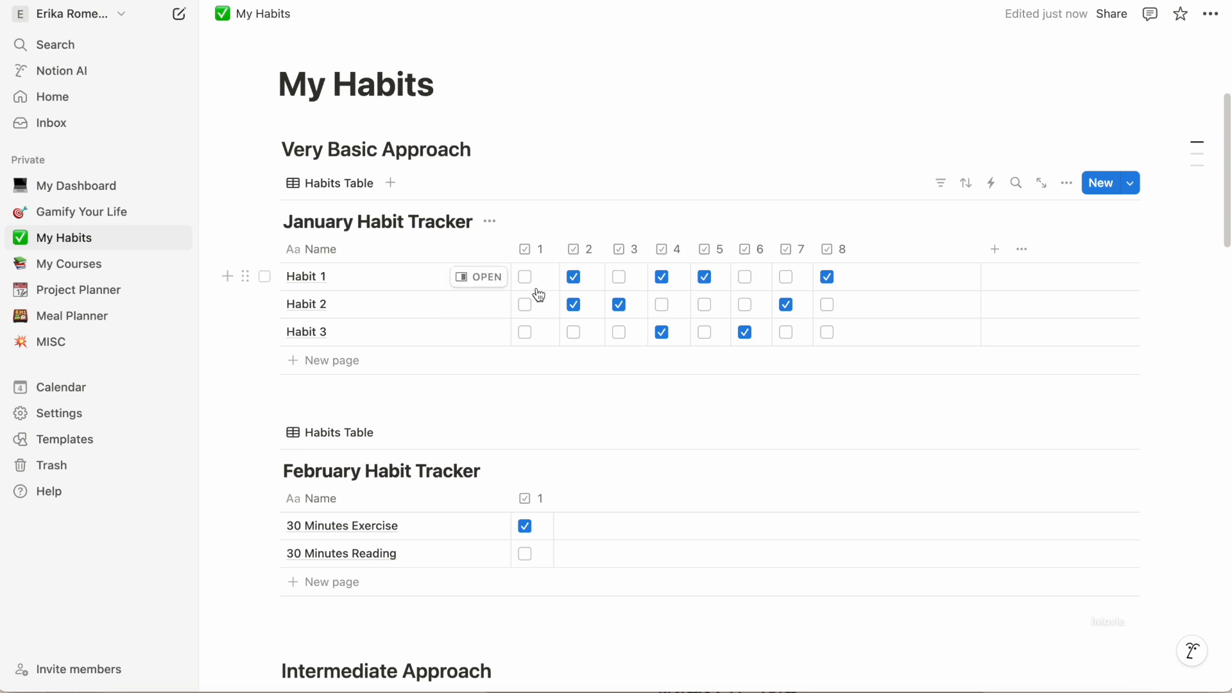
{"action": "scroll", "coordinate": [541, 367], "scroll_direction": "down", "scroll_amount": 10}
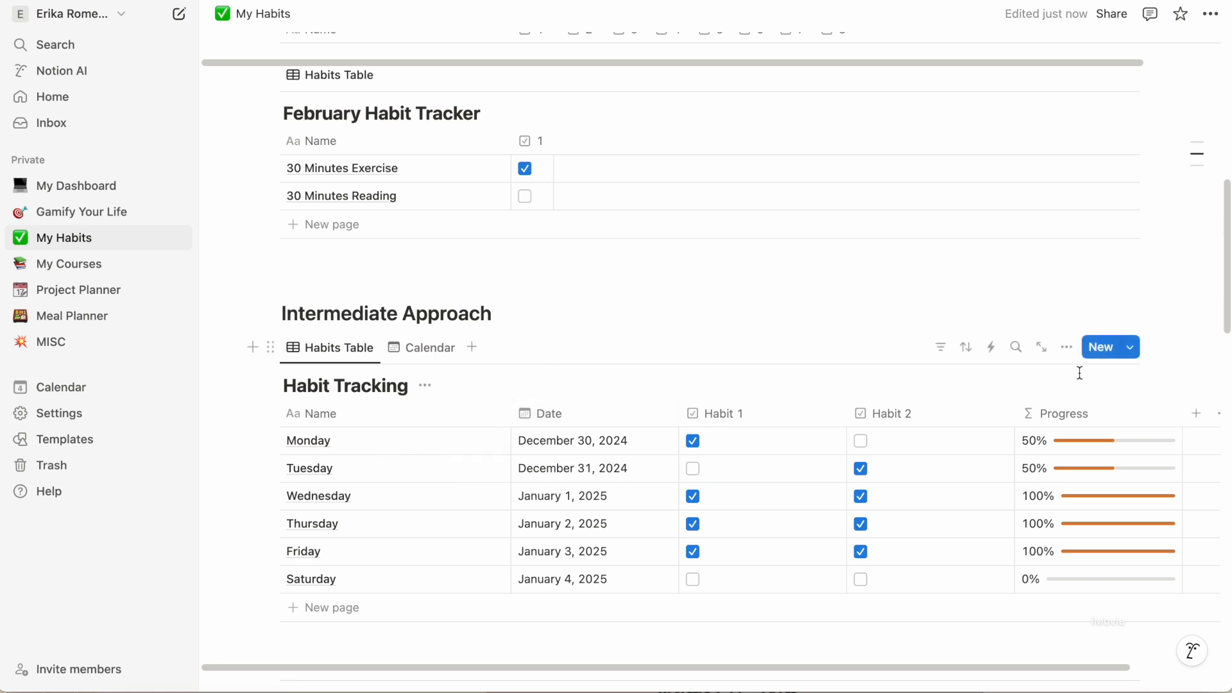
{"action": "left_click", "coordinate": [1130, 347]}
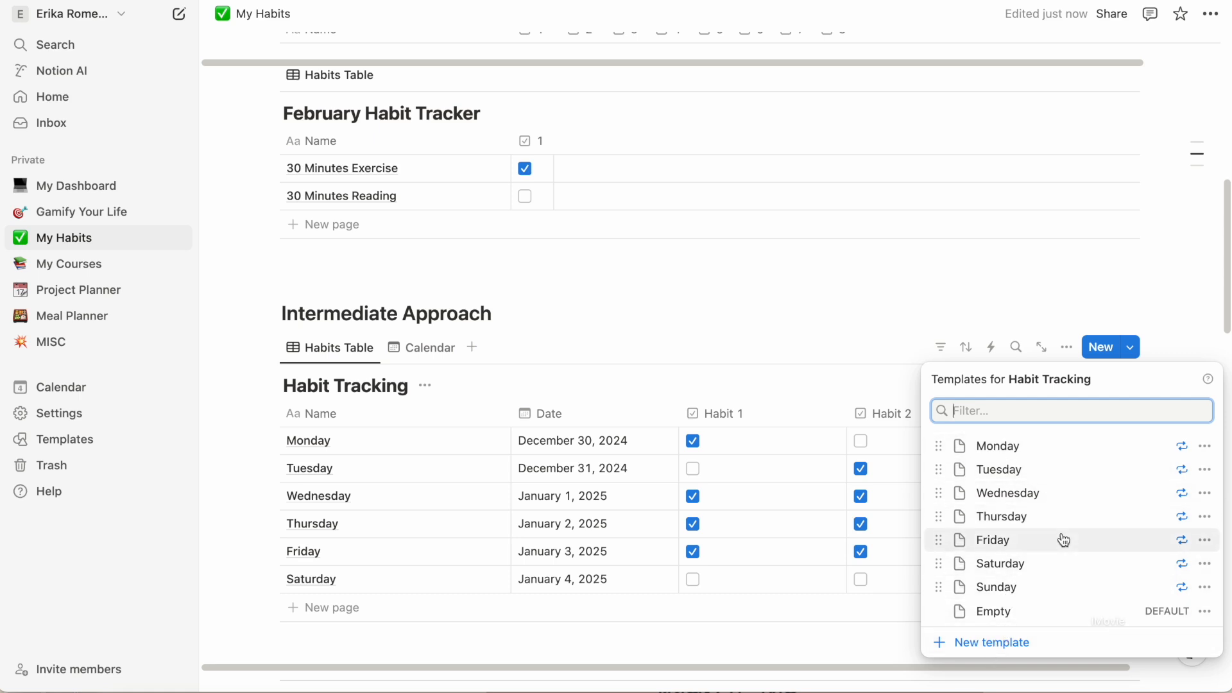
{"action": "left_click", "coordinate": [1182, 447]}
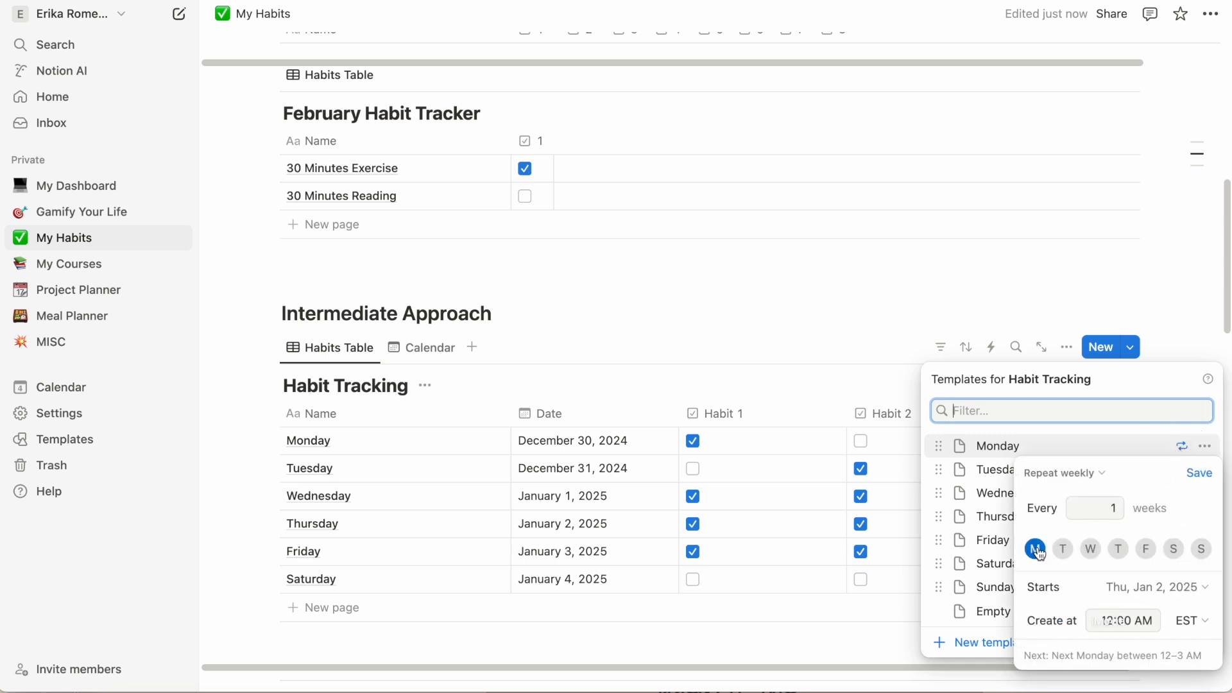
{"action": "left_click", "coordinate": [1161, 377]}
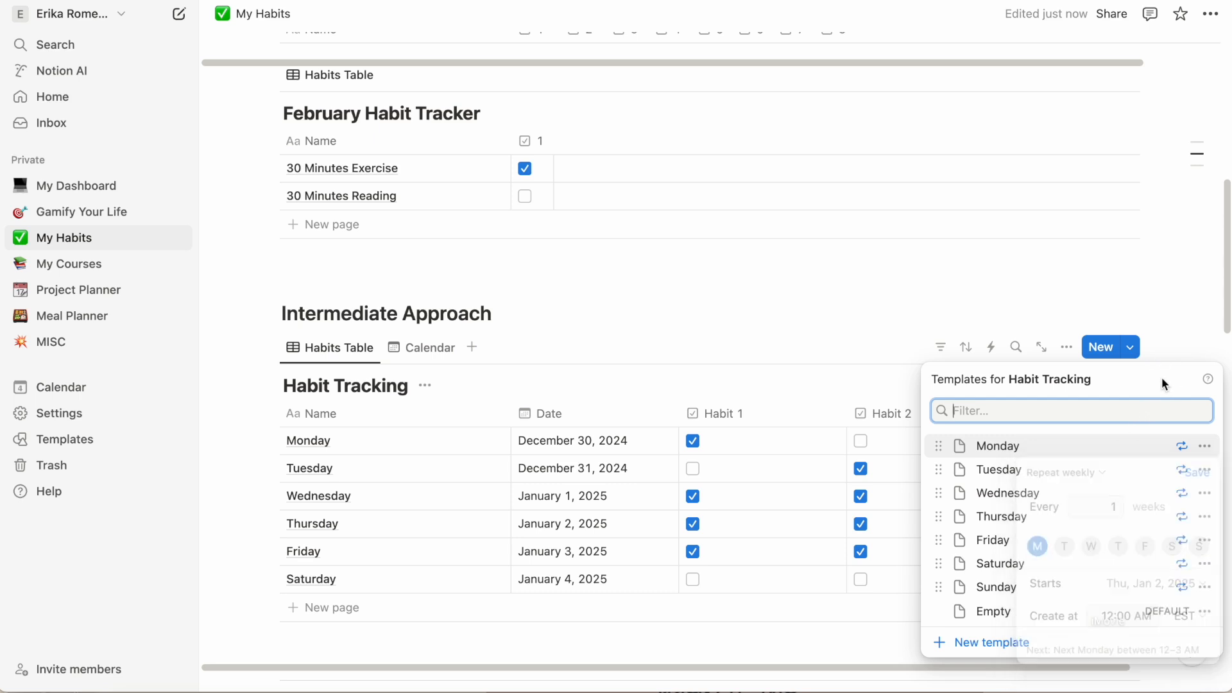
{"action": "left_click", "coordinate": [1181, 587]}
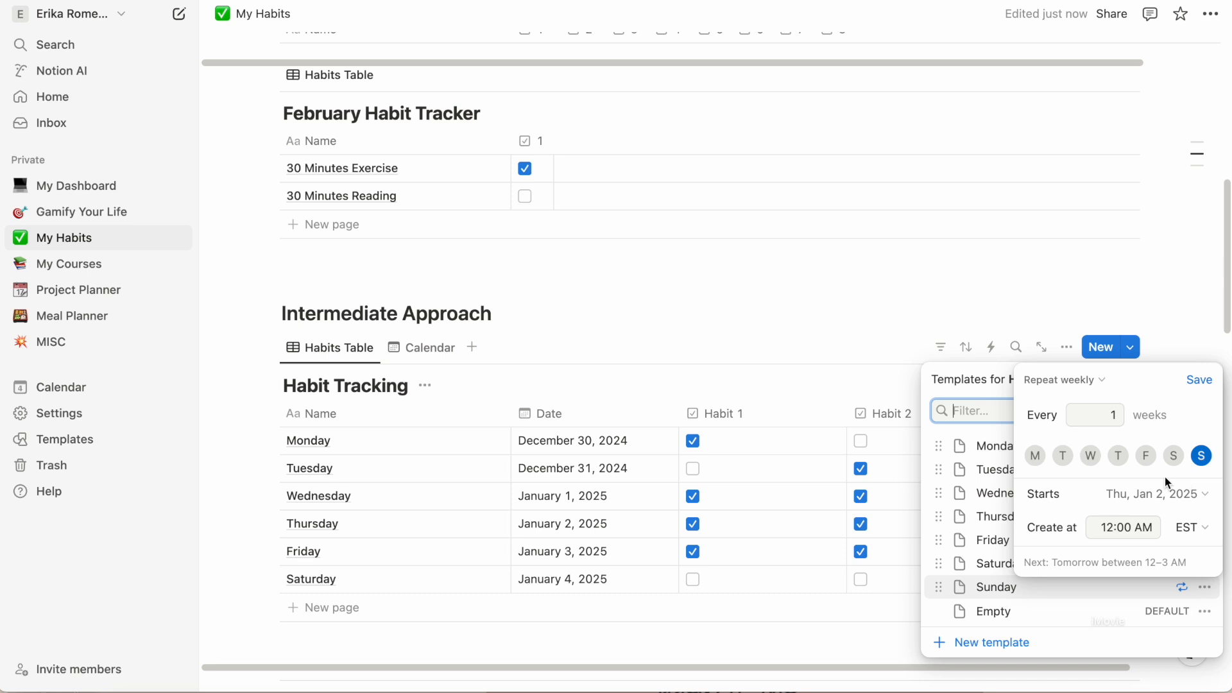
{"action": "left_click", "coordinate": [991, 389]}
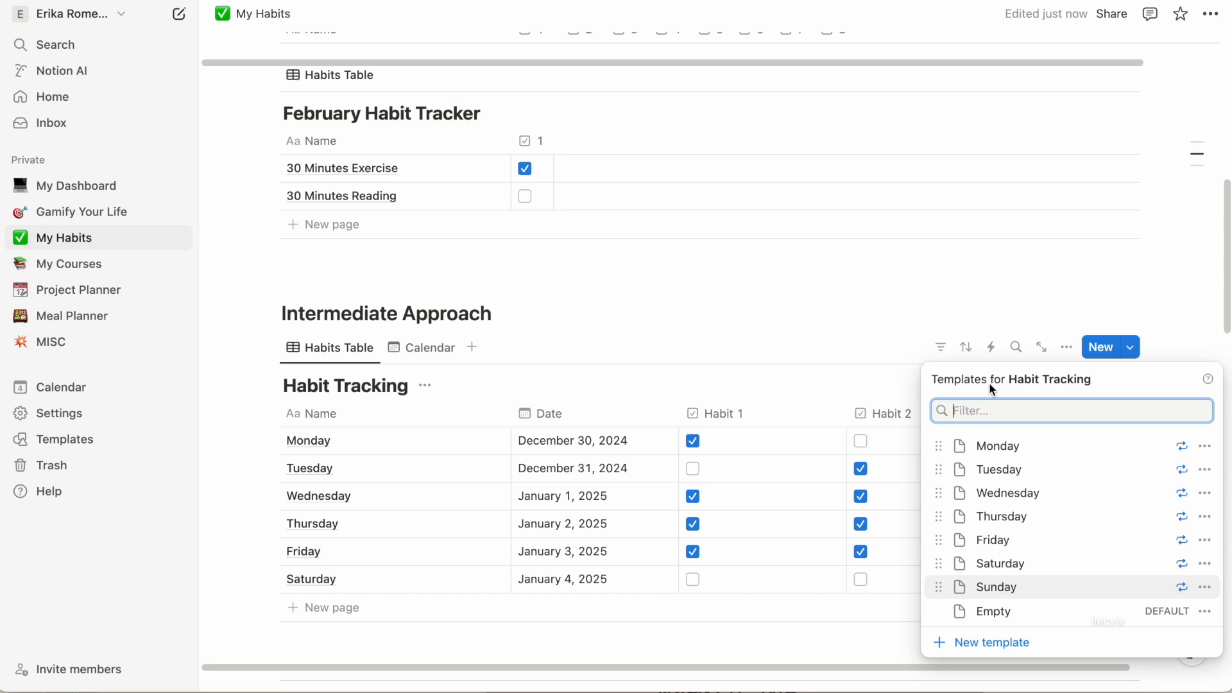
{"action": "left_click", "coordinate": [1050, 292]}
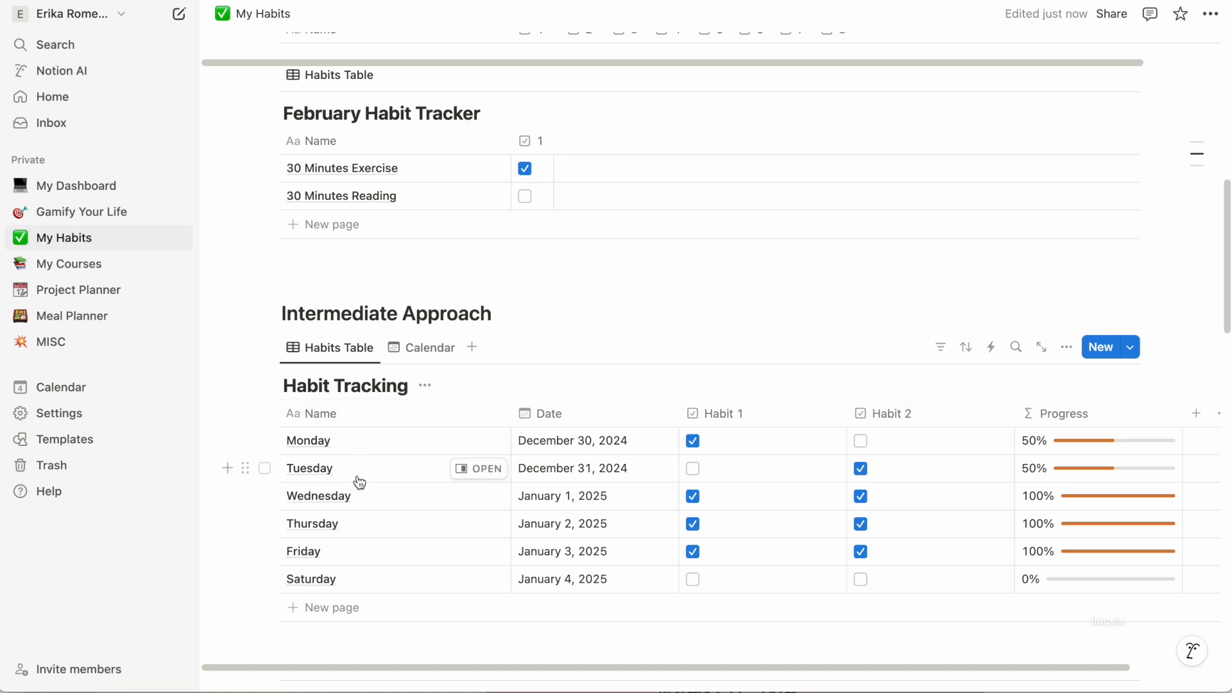
Look through the Habit Tracking entries in the Calendar view and return to the Habits Table view.
{"action": "left_click", "coordinate": [421, 350]}
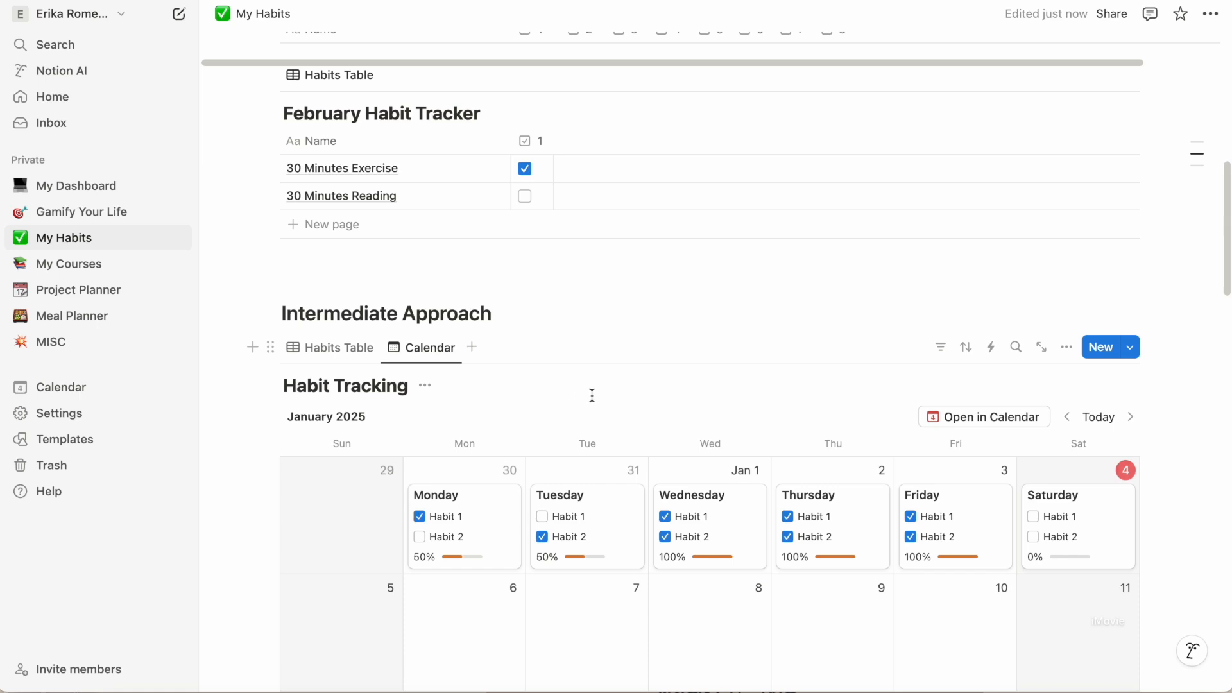
{"action": "scroll", "coordinate": [597, 393], "scroll_direction": "down", "scroll_amount": 5}
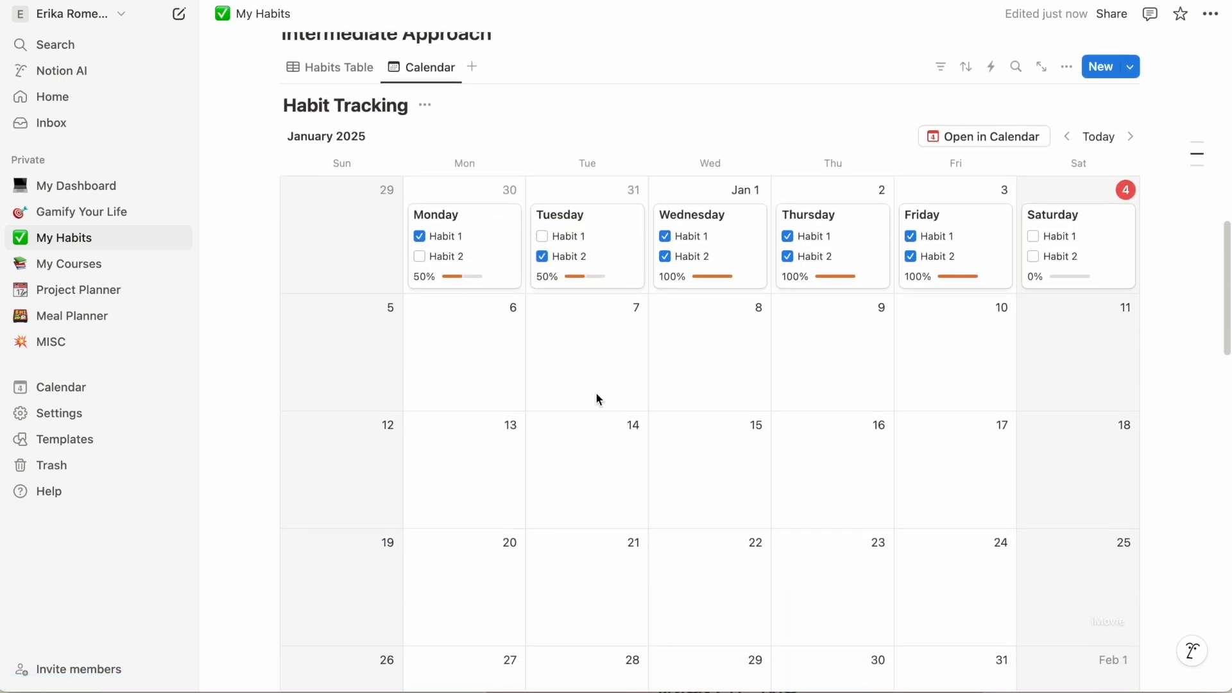
{"action": "scroll", "coordinate": [596, 398], "scroll_direction": "down", "scroll_amount": 1}
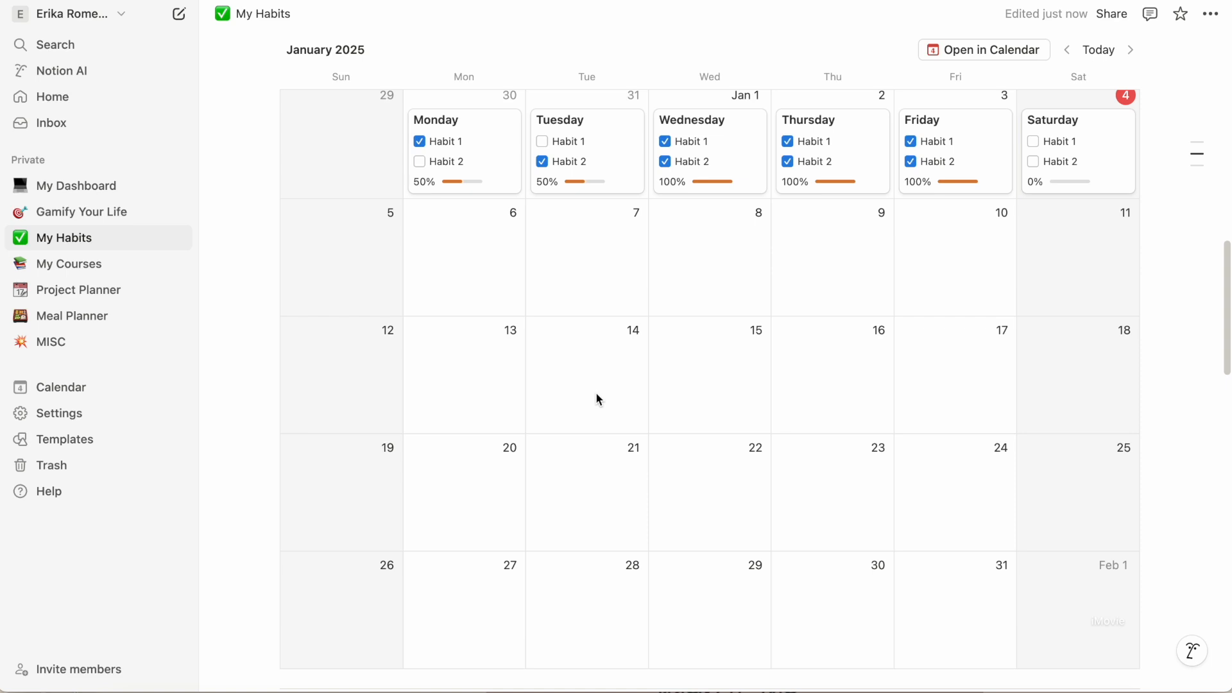
{"action": "scroll", "coordinate": [595, 399], "scroll_direction": "up", "scroll_amount": 5}
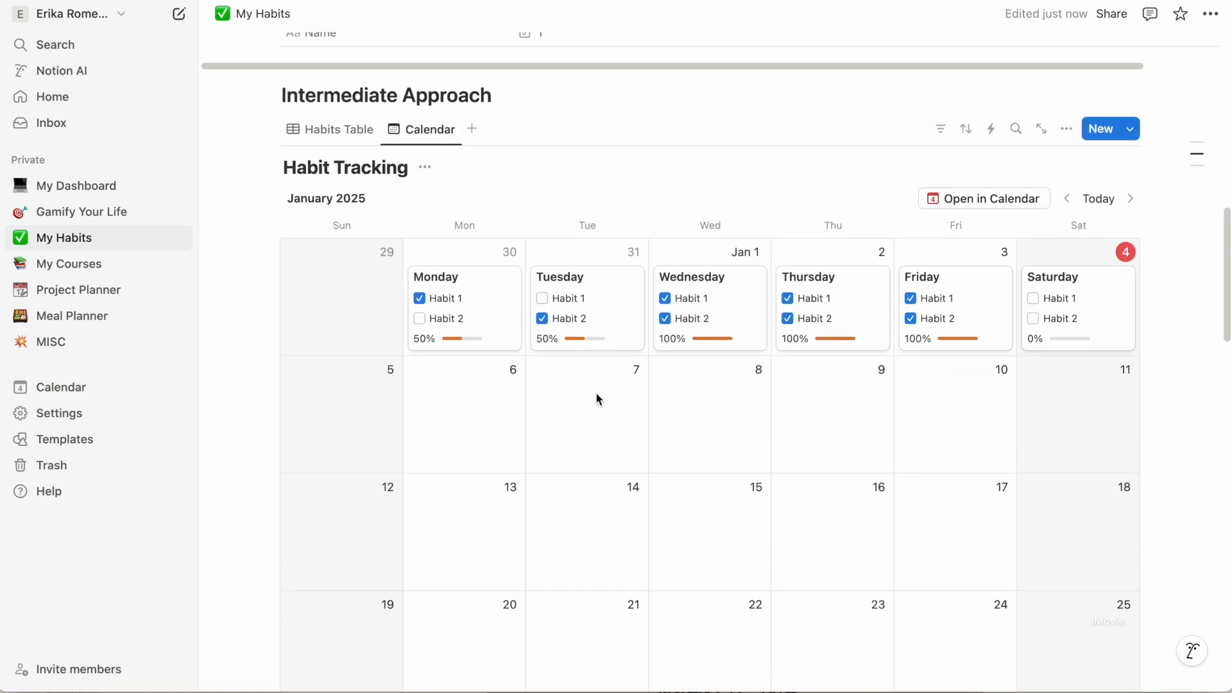
{"action": "left_click", "coordinate": [336, 281]}
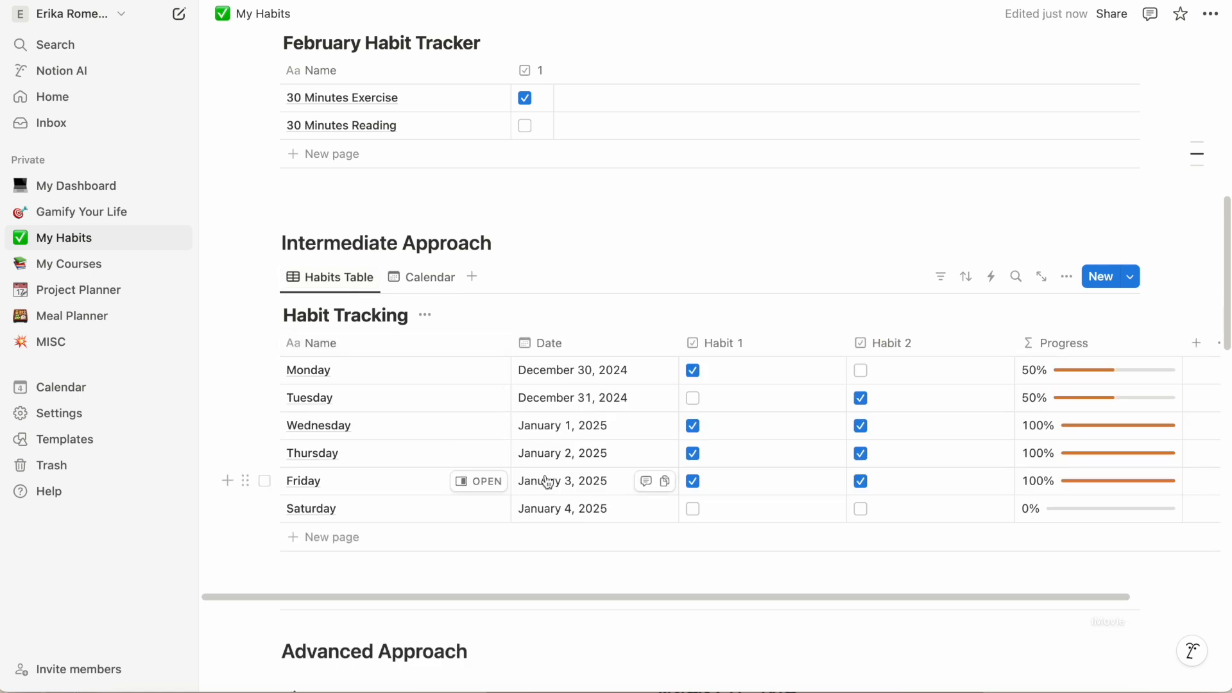
Insert a new blank table database below the Habit Tracking table in the Intermediate Approach section.
{"action": "scroll", "coordinate": [546, 481], "scroll_direction": "down", "scroll_amount": 1}
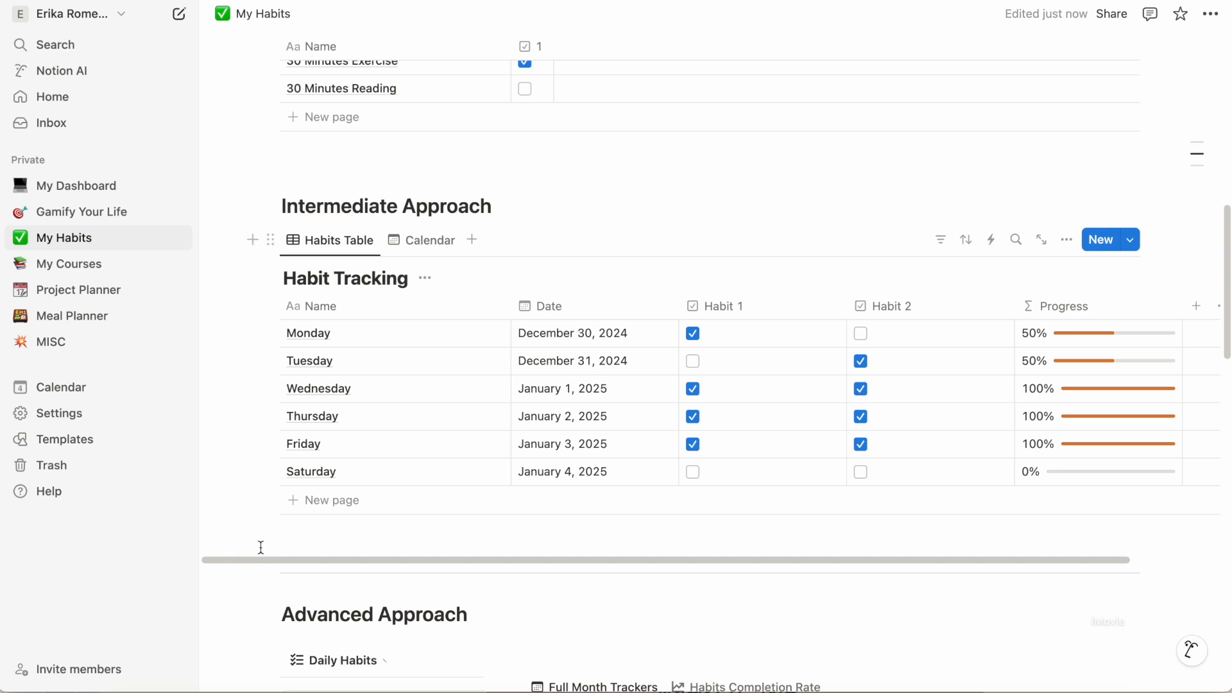
{"action": "left_click", "coordinate": [252, 239]}
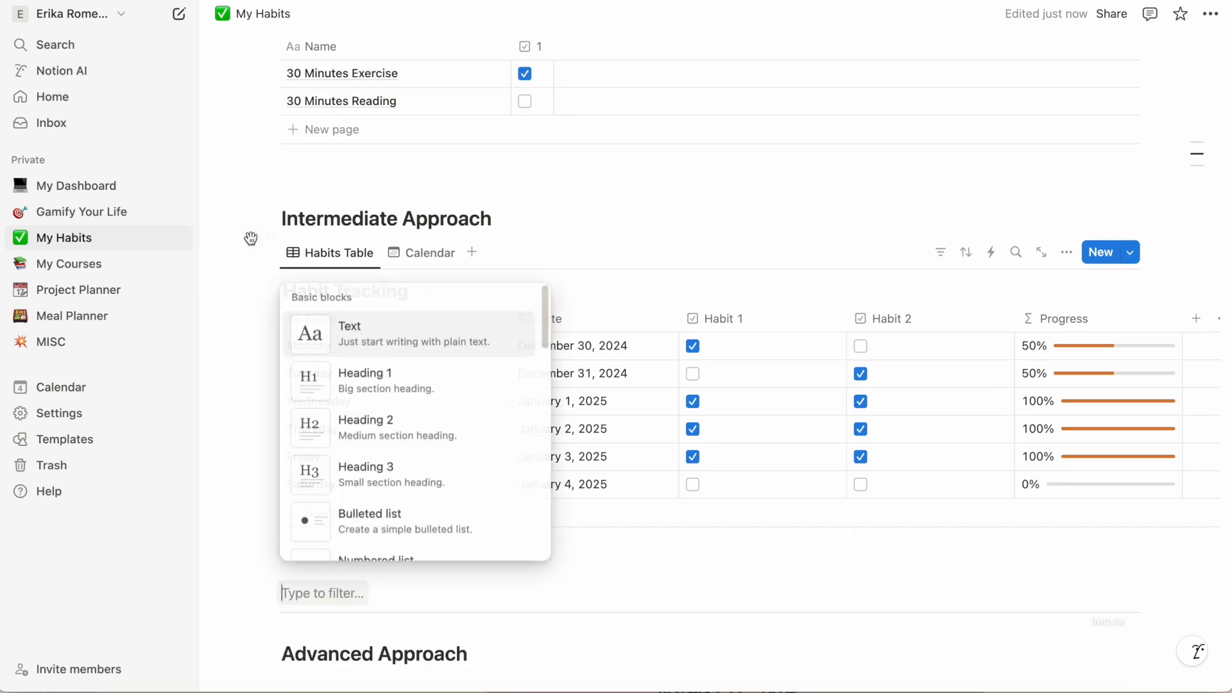
{"action": "scroll", "coordinate": [419, 405], "scroll_direction": "down", "scroll_amount": 9}
{"action": "scroll", "coordinate": [419, 406], "scroll_direction": "down", "scroll_amount": 10}
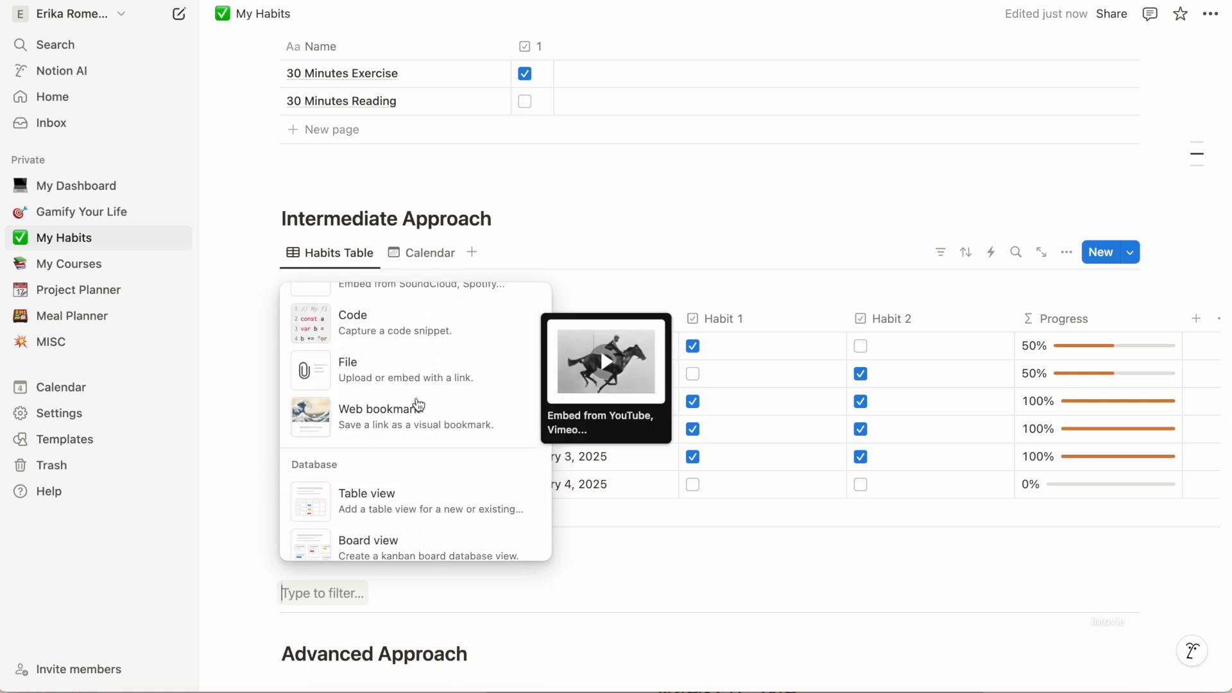
{"action": "scroll", "coordinate": [419, 406], "scroll_direction": "down", "scroll_amount": 2}
{"action": "left_click", "coordinate": [378, 467]}
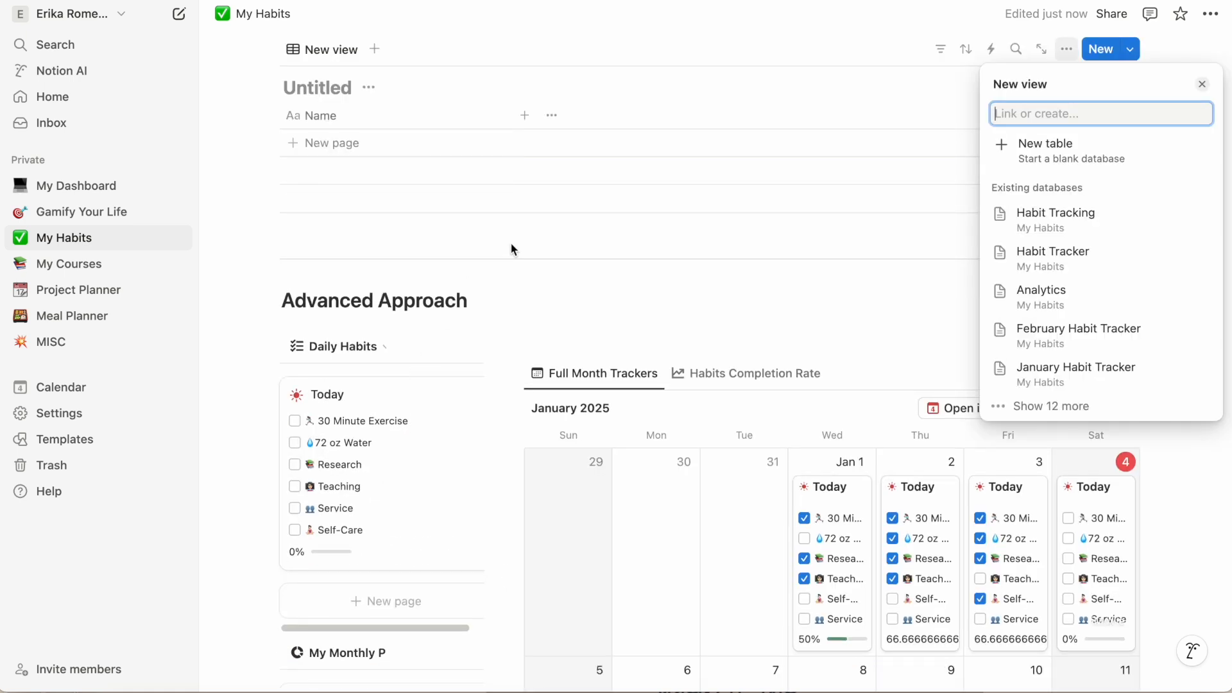
{"action": "left_click", "coordinate": [338, 140]}
Title the new untitled database "Habit Tracker".
{"action": "scroll", "coordinate": [330, 124], "scroll_direction": "up", "scroll_amount": 5}
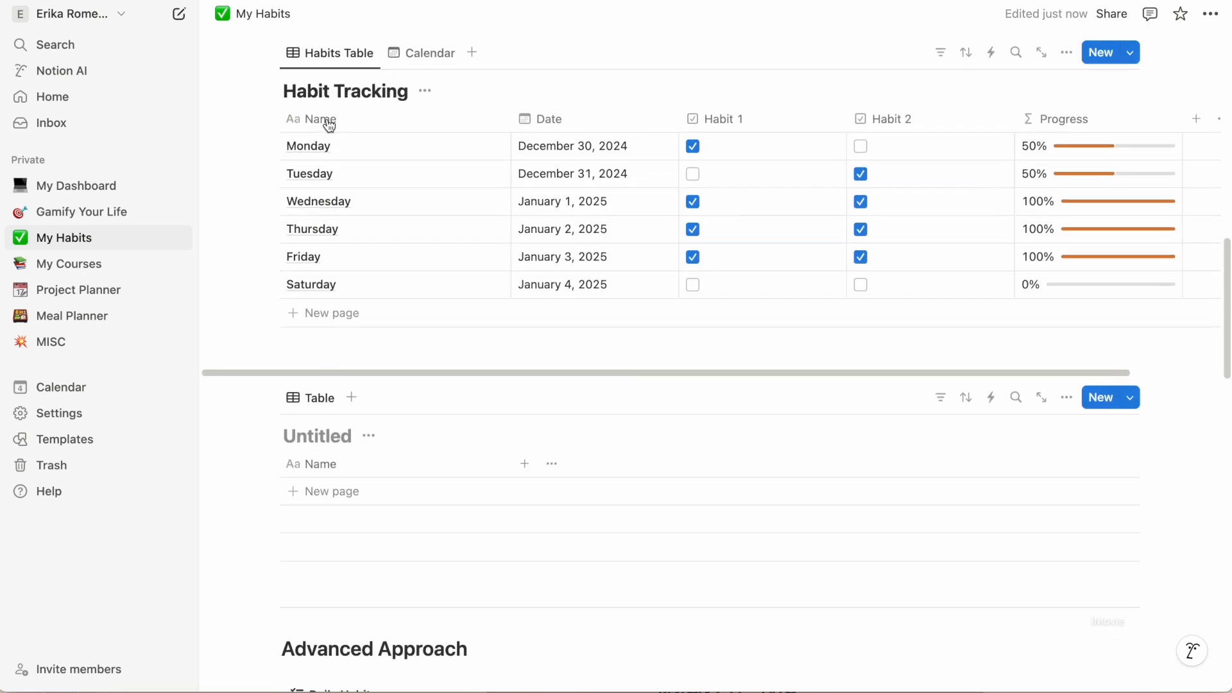
{"action": "scroll", "coordinate": [329, 125], "scroll_direction": "up", "scroll_amount": 1}
{"action": "left_click", "coordinate": [327, 475]}
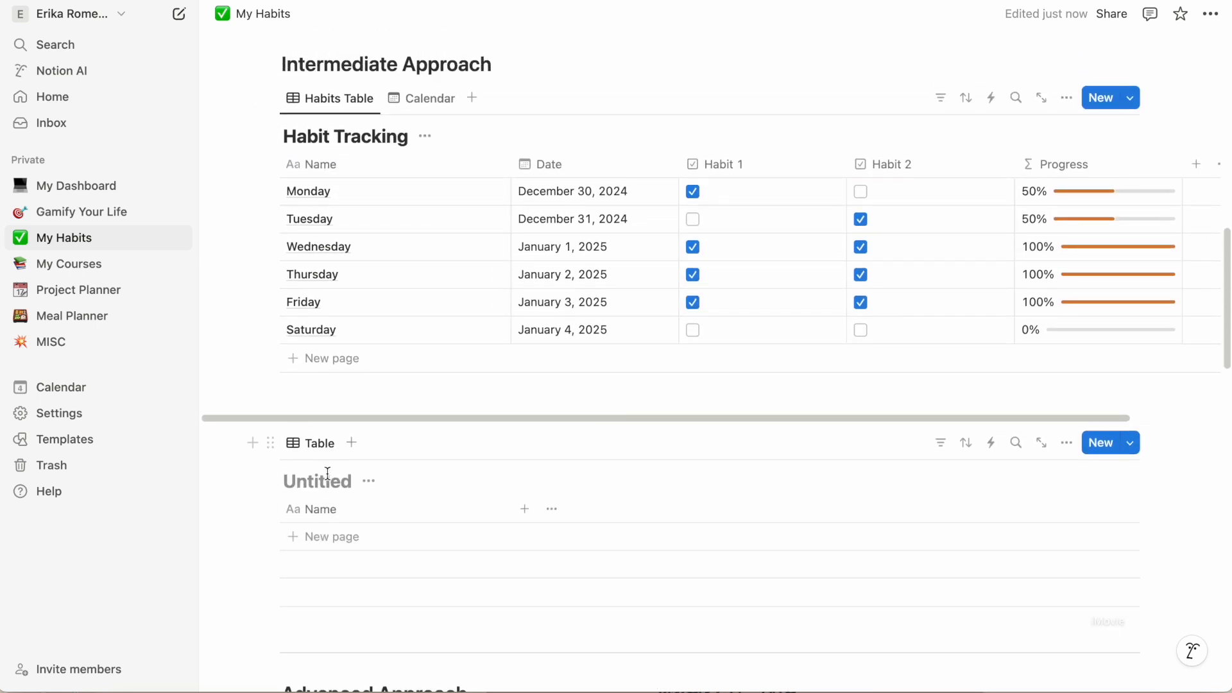
{"action": "type", "text": "Habit Tracker"}
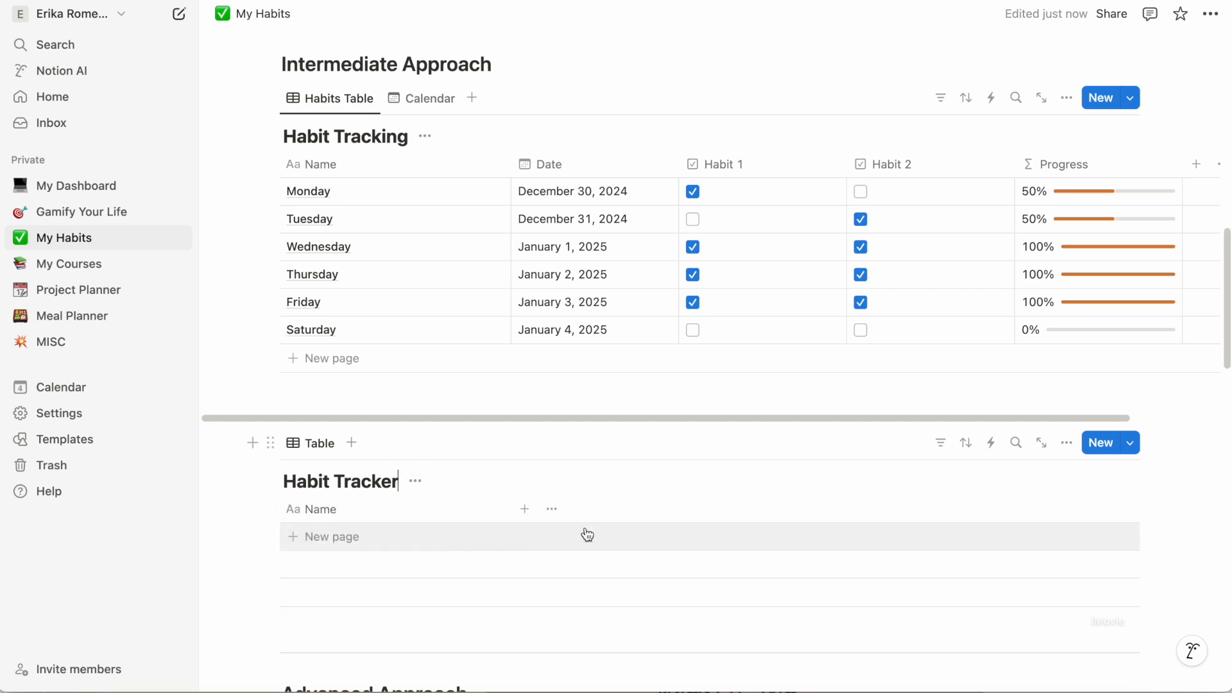
Create a new page template named "Monday" in the Habit Tracker database.
{"action": "left_click", "coordinate": [1132, 444]}
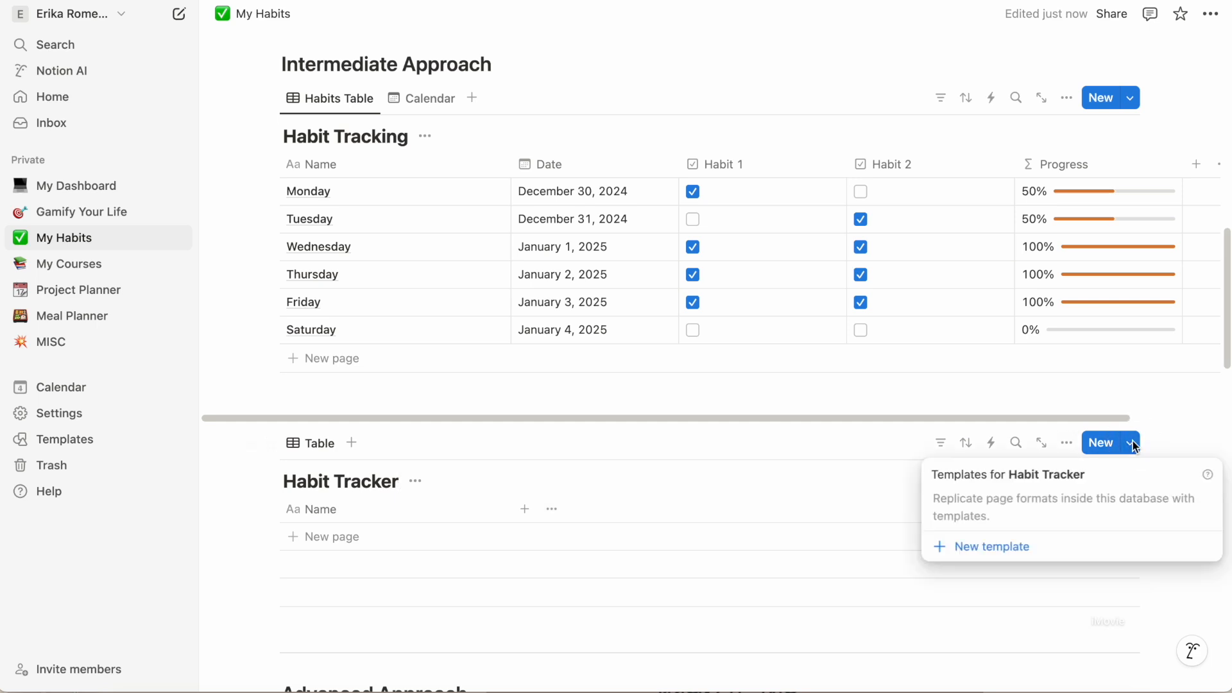
{"action": "left_click", "coordinate": [981, 555]}
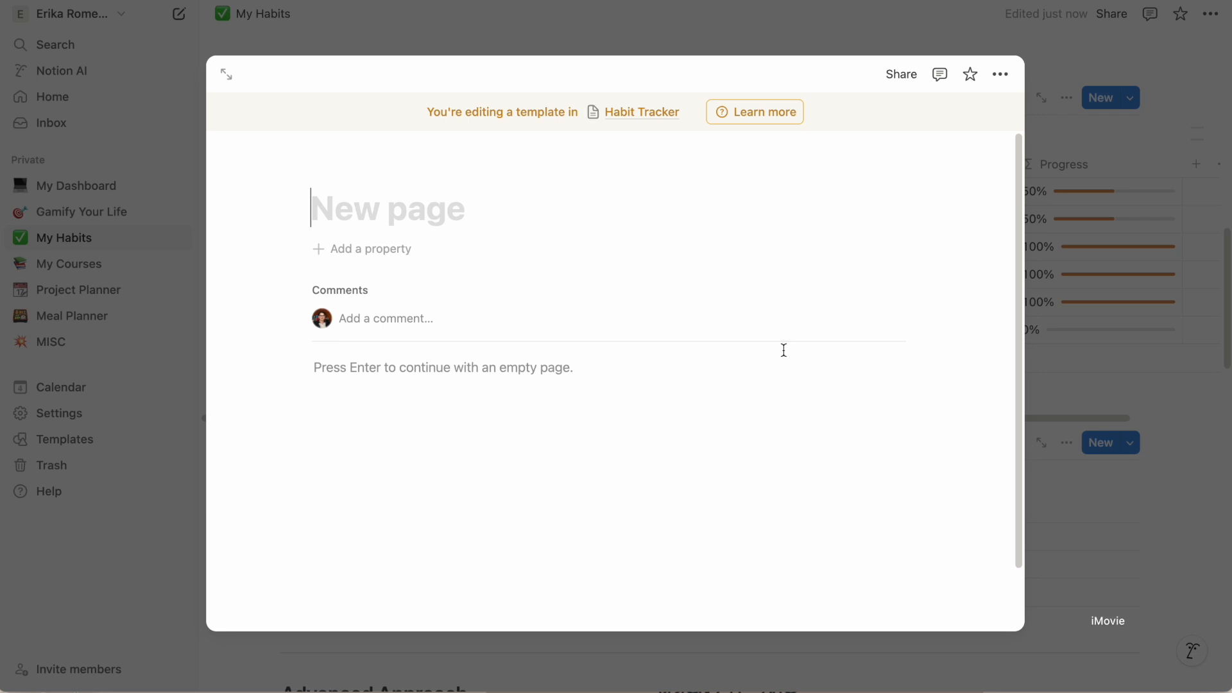
{"action": "type", "text": "Monday"}
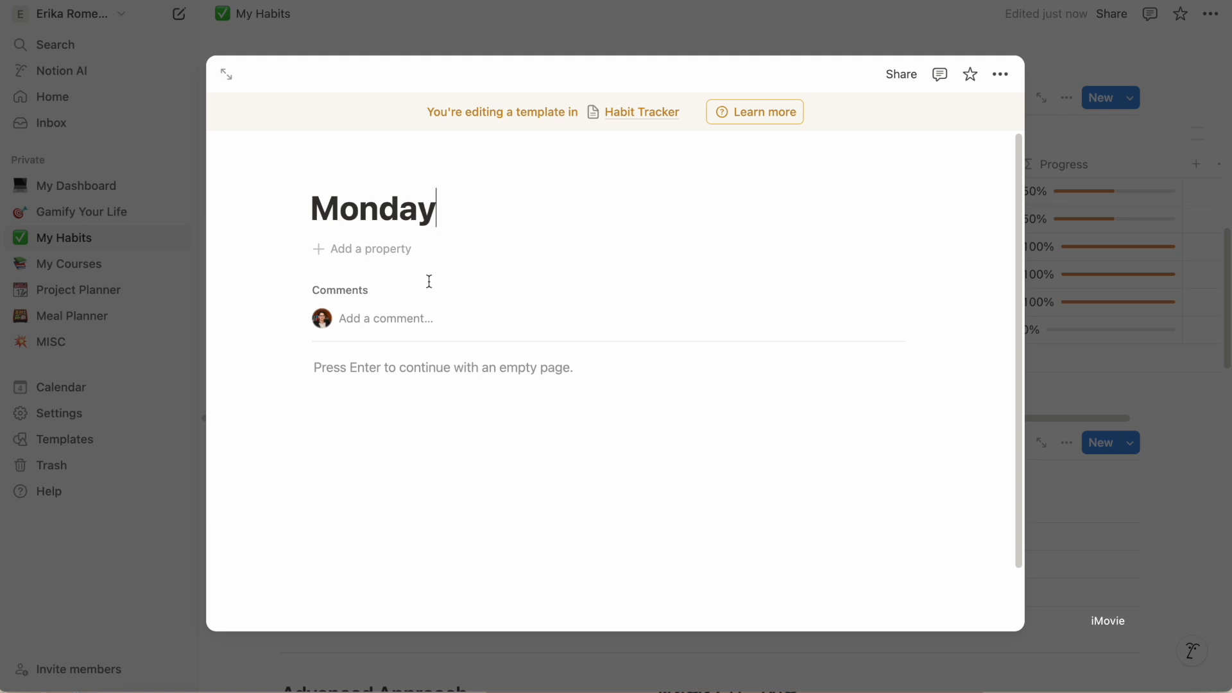
Add a Date property to the Monday template and set it to January 6, 2025.
{"action": "left_click", "coordinate": [352, 257]}
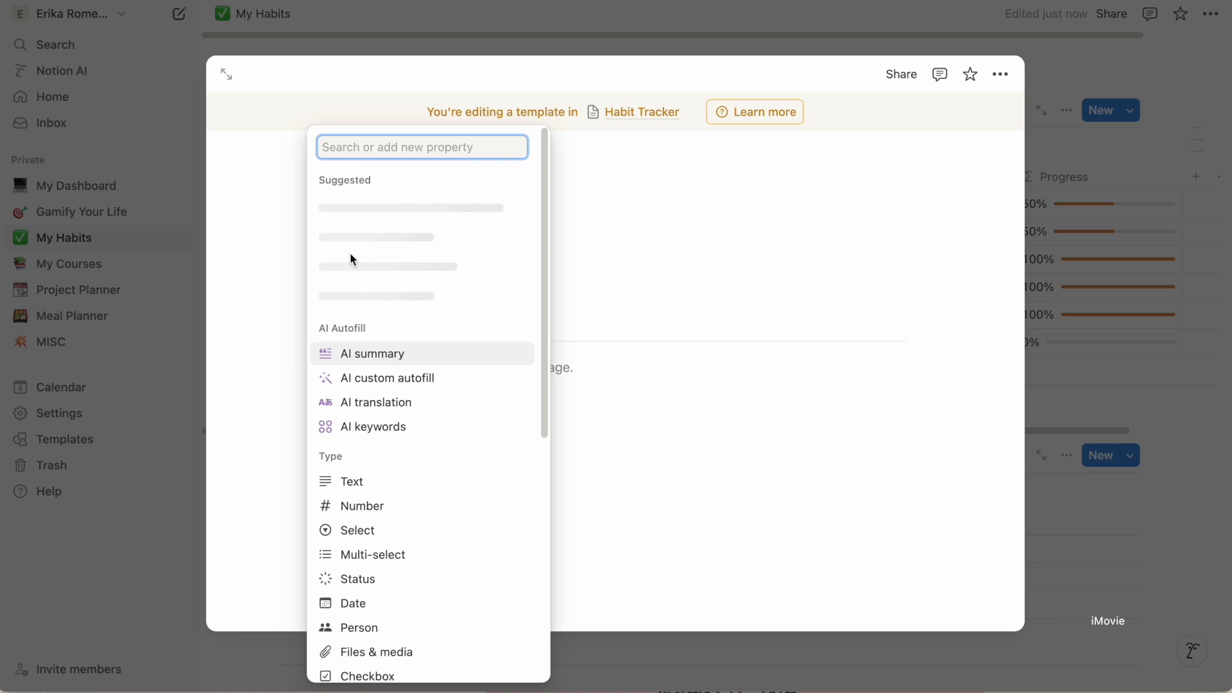
{"action": "type", "text": "date"}
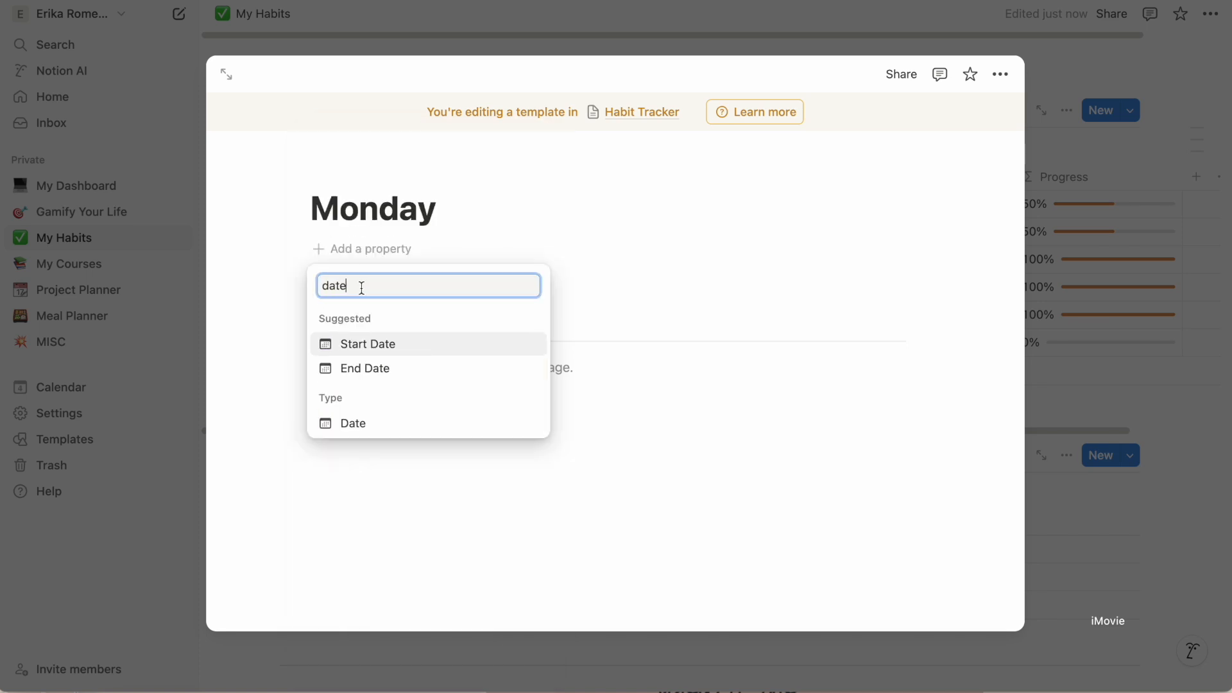
{"action": "left_click", "coordinate": [360, 425]}
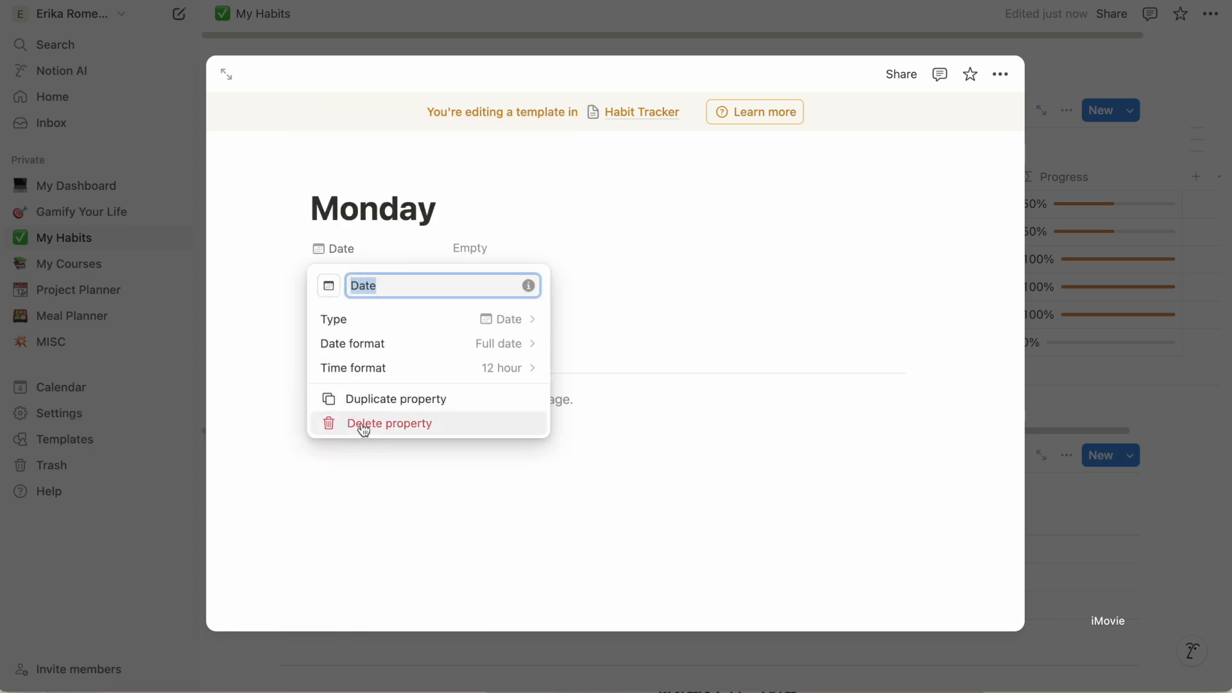
{"action": "left_click", "coordinate": [652, 275]}
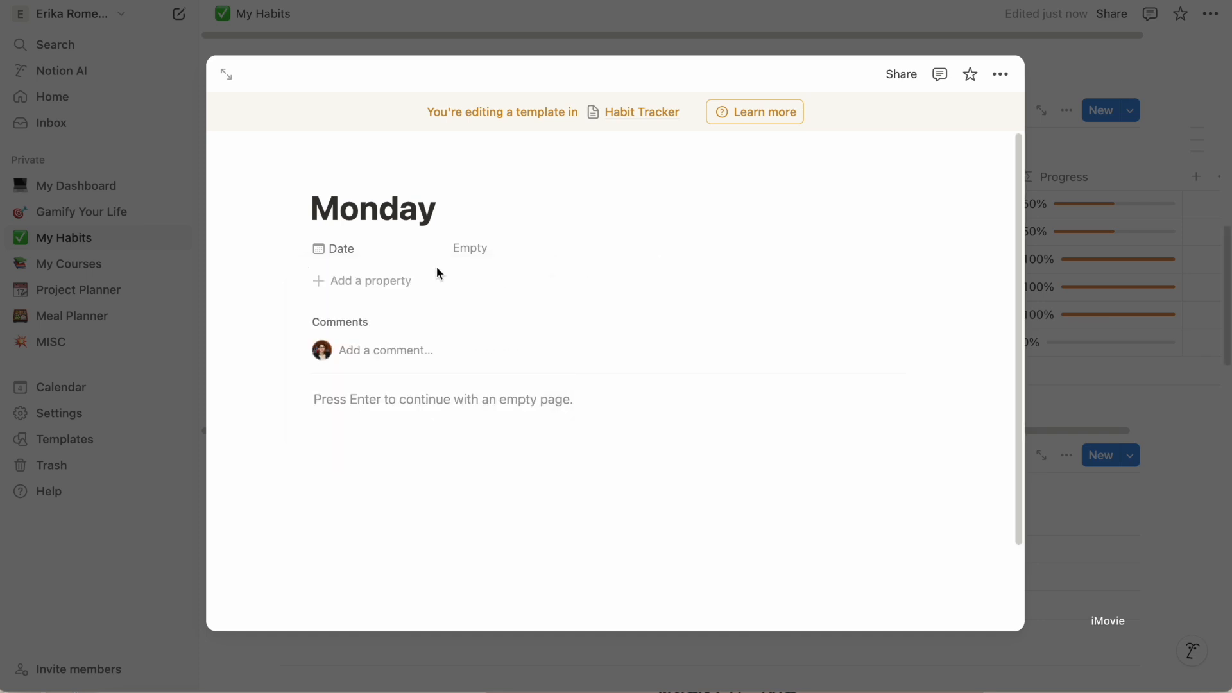
{"action": "left_click", "coordinate": [478, 253]}
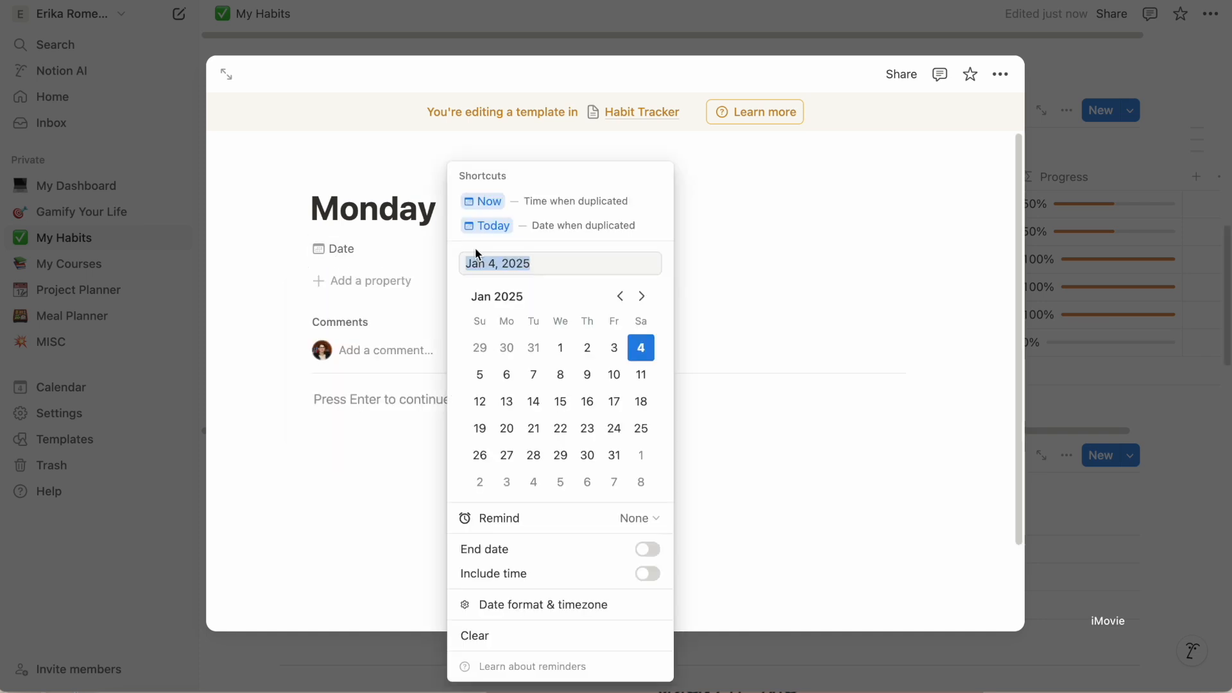
{"action": "left_click", "coordinate": [509, 380]}
{"action": "left_click", "coordinate": [807, 184]}
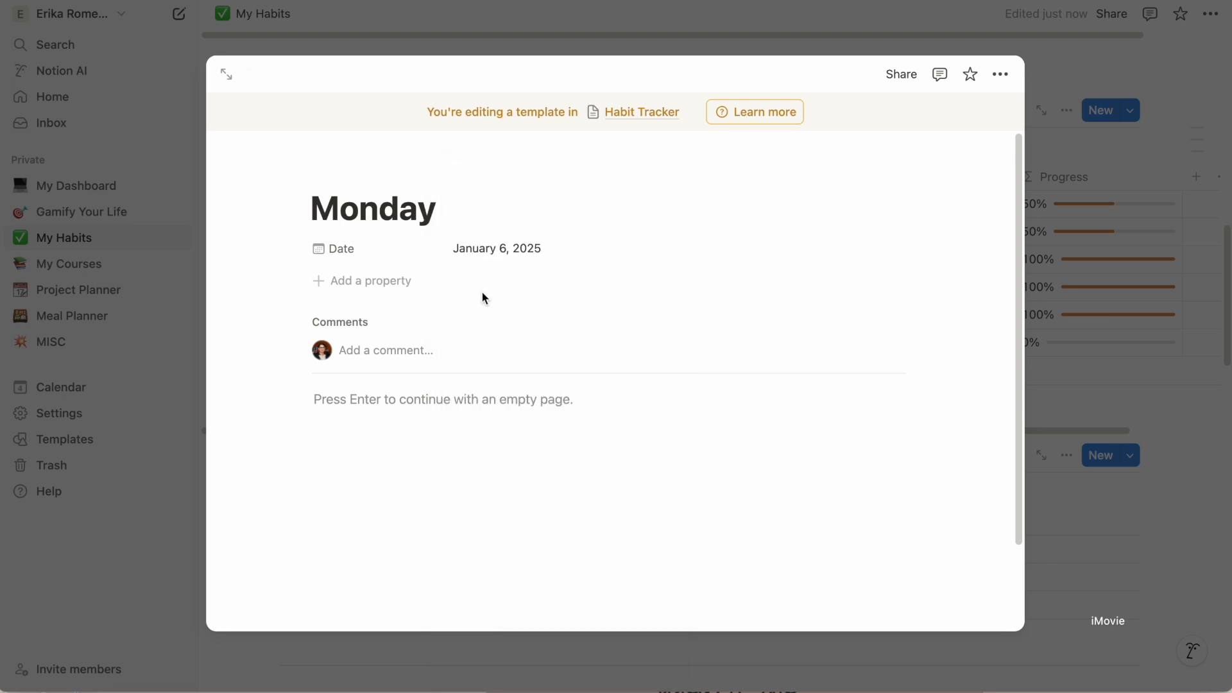
Add a checkbox property named "30 Minutes Exercise" to the Monday template.
{"action": "left_click", "coordinate": [361, 283]}
{"action": "type", "text": "ch"}
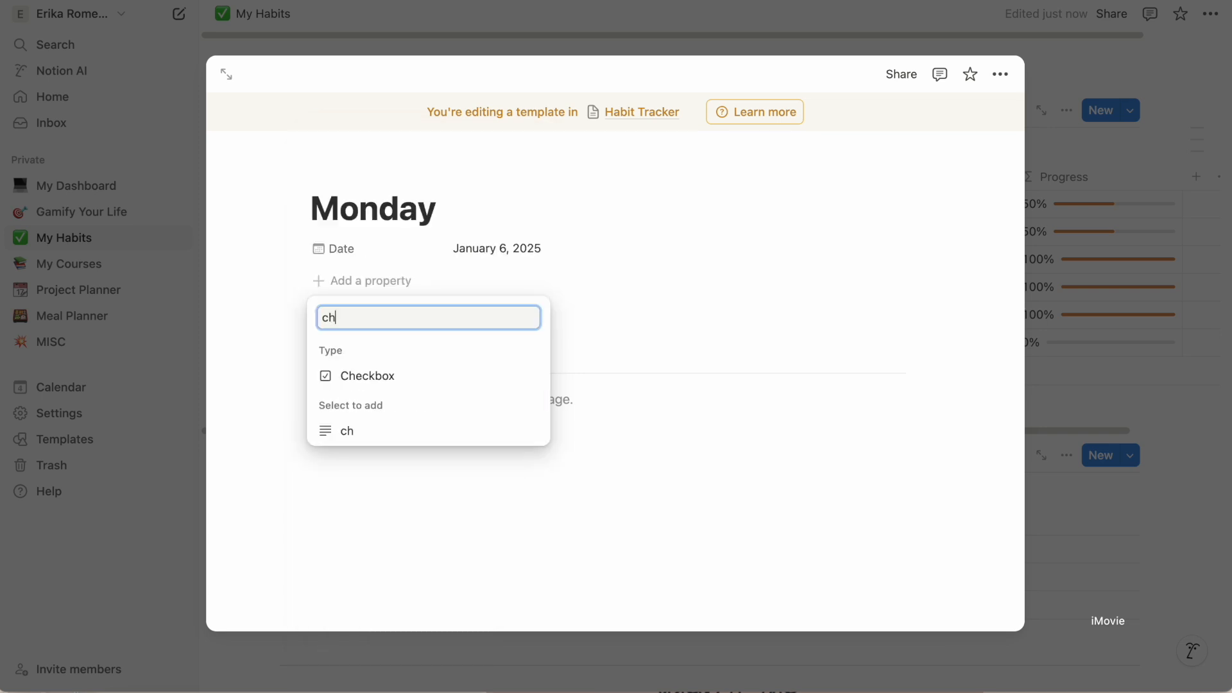
{"action": "left_click", "coordinate": [352, 376]}
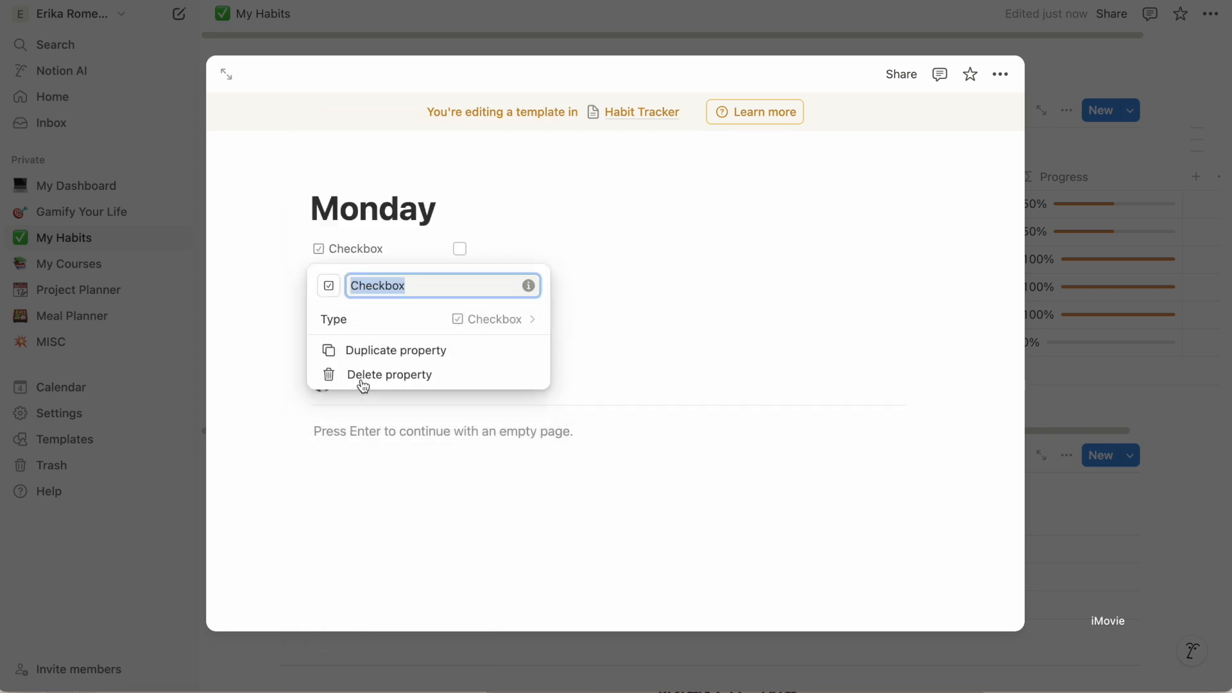
{"action": "type", "text": "30 Min"}
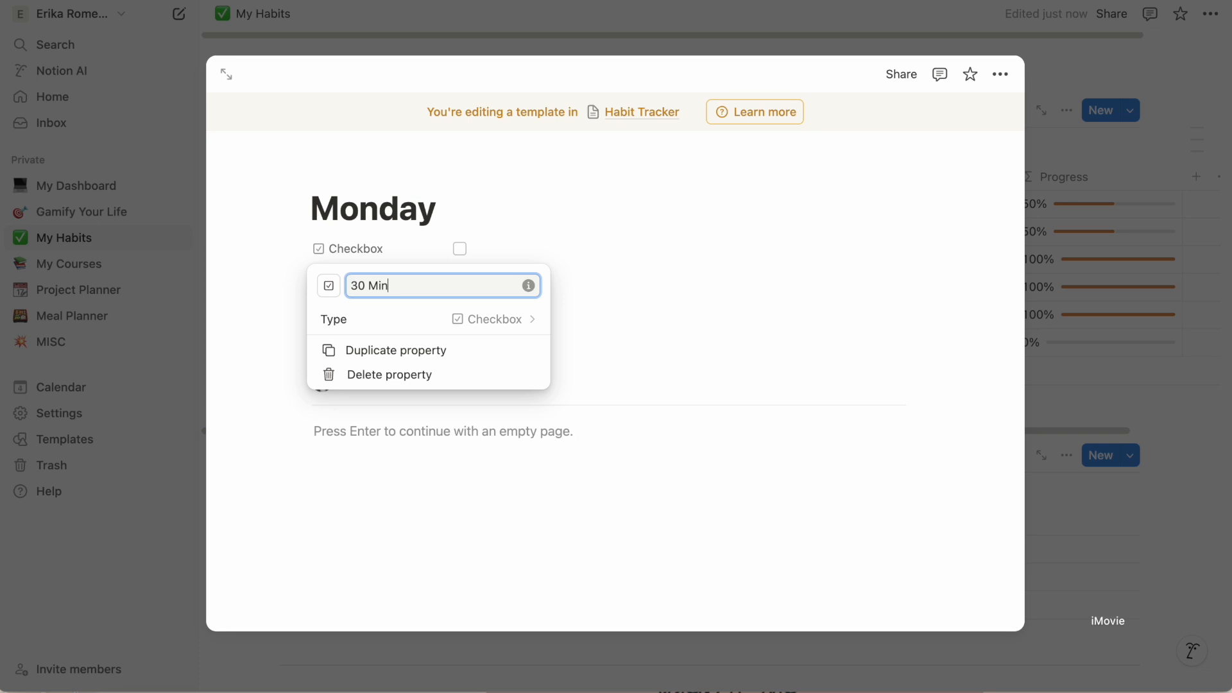
{"action": "type", "text": "utes Exercise"}
{"action": "left_click", "coordinate": [608, 242]}
Add a checkbox property named "30 Minutes Reading" and move the Date property above both checkboxes.
{"action": "left_click", "coordinate": [375, 314]}
{"action": "type", "text": "ch"}
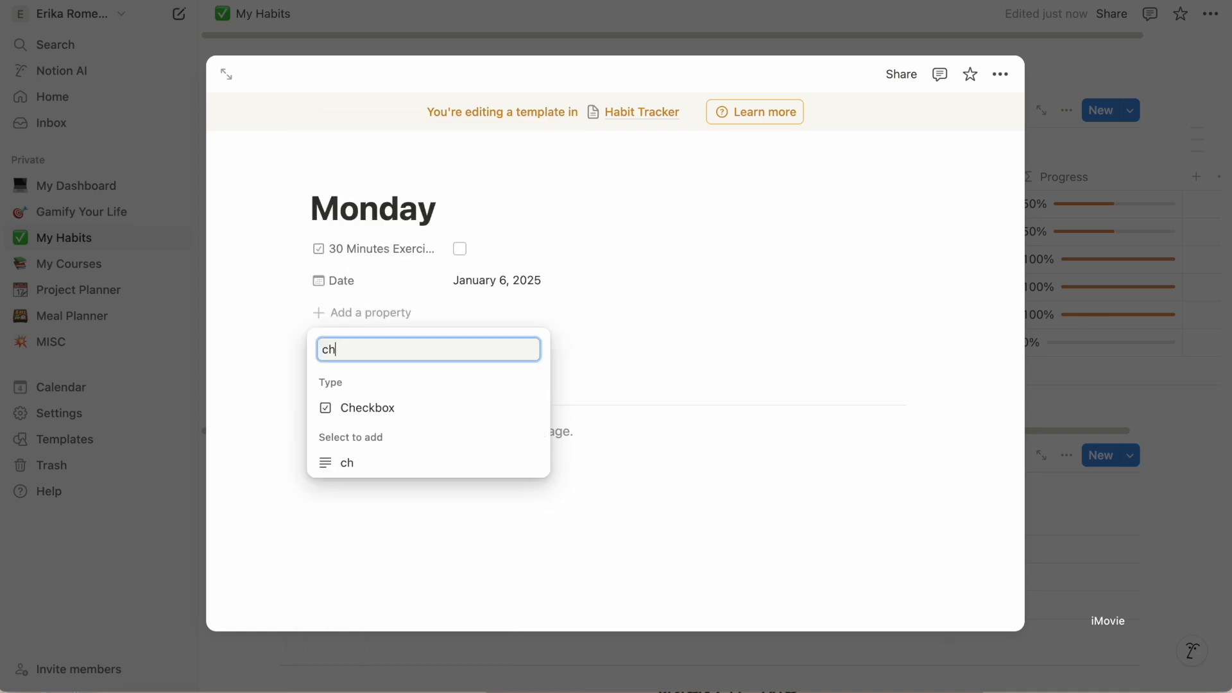
{"action": "left_click", "coordinate": [388, 408]}
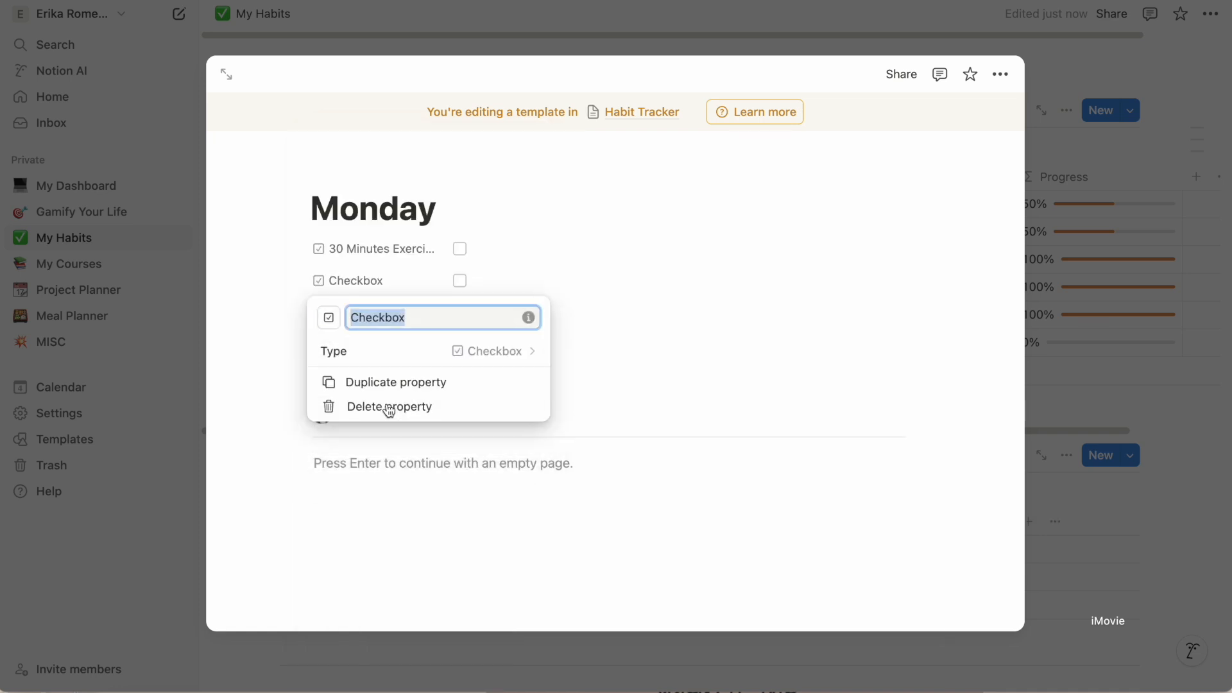
{"action": "type", "text": "30 Minue"}
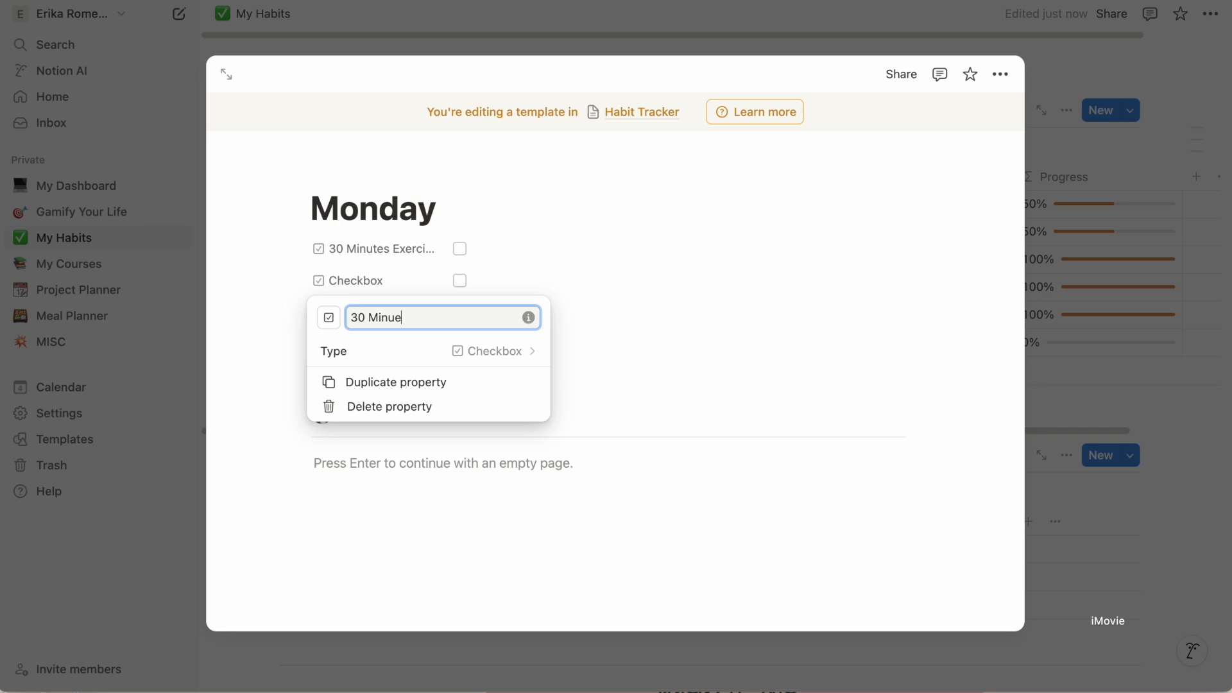
{"action": "type", "text": "s Reai"}
{"action": "type", "text": "ing"}
{"action": "left_click", "coordinate": [236, 436]}
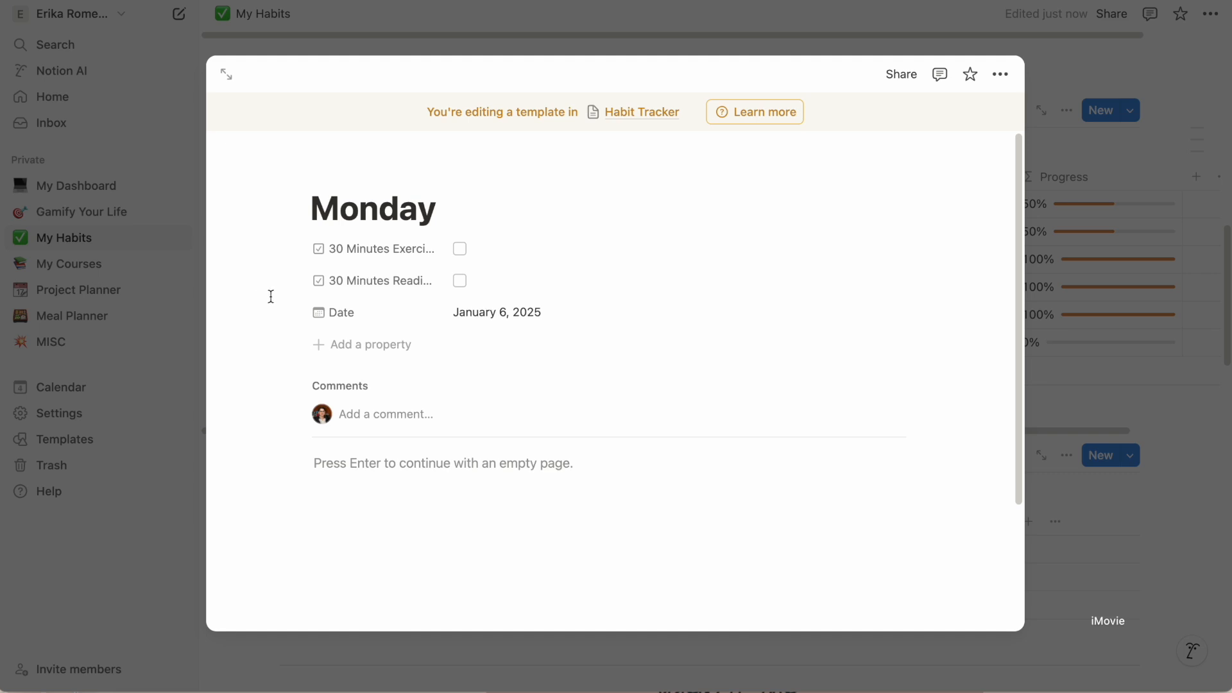
{"action": "left_click_drag", "start_coordinate": [296, 313], "coordinate": [305, 237]}
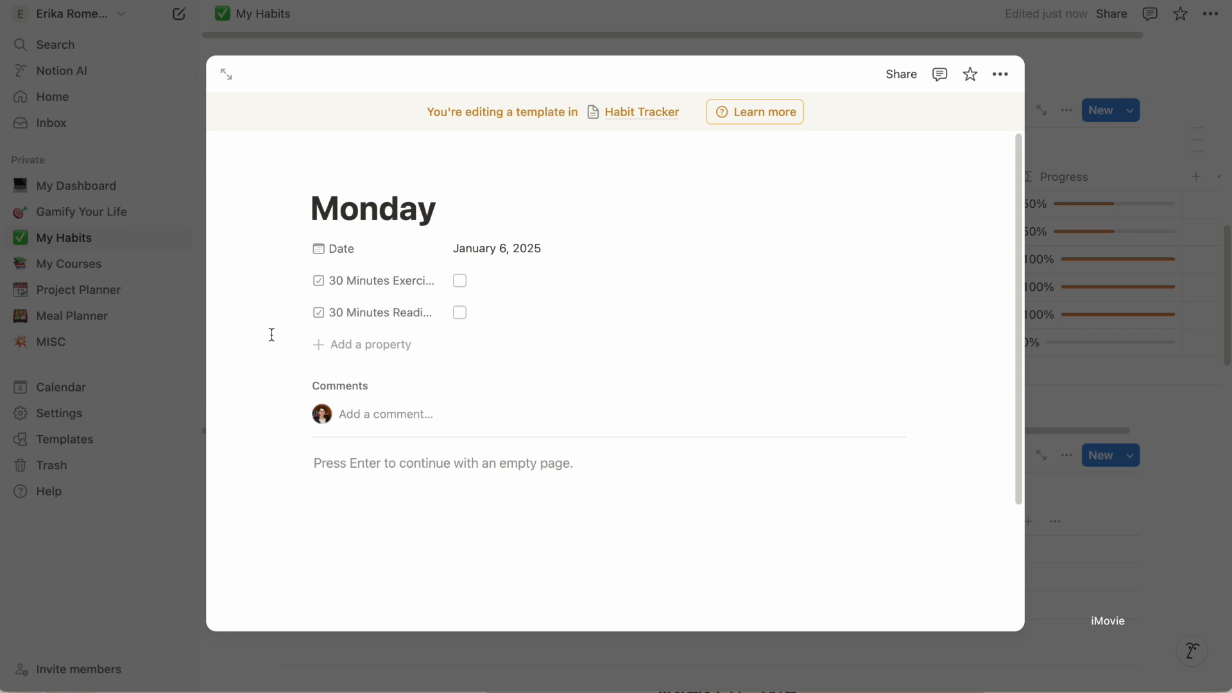
Add a formula property named "Progress" to the Monday template.
{"action": "left_click", "coordinate": [362, 345]}
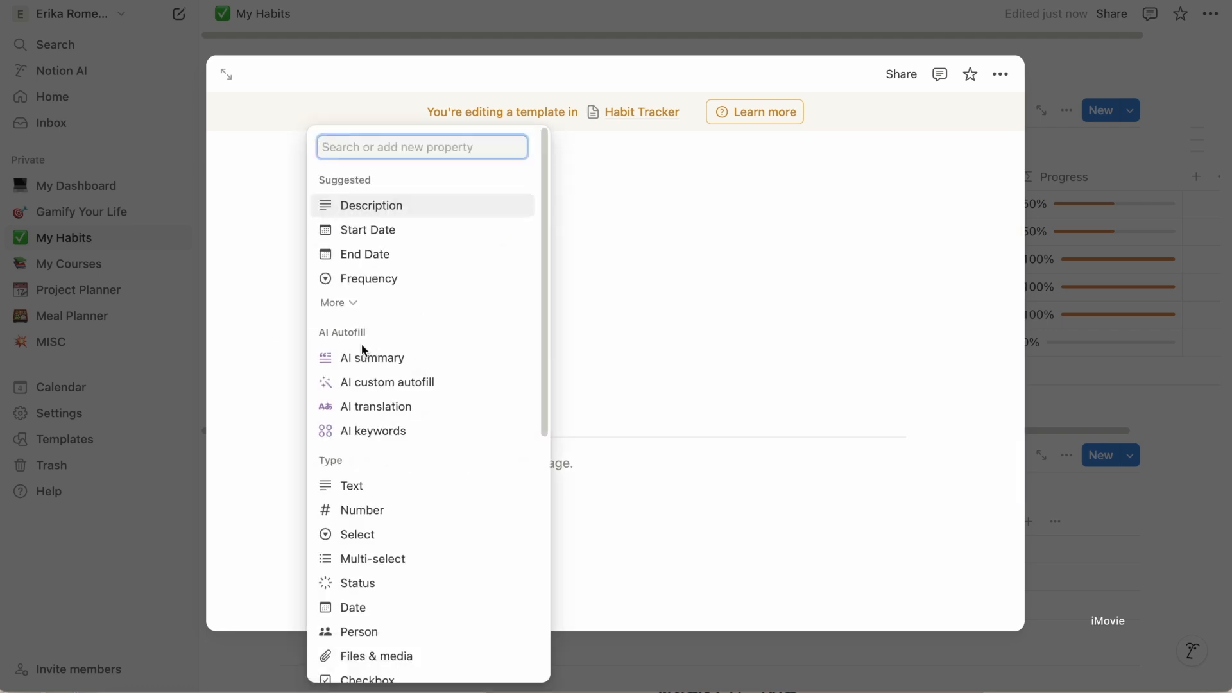
{"action": "type", "text": "form"}
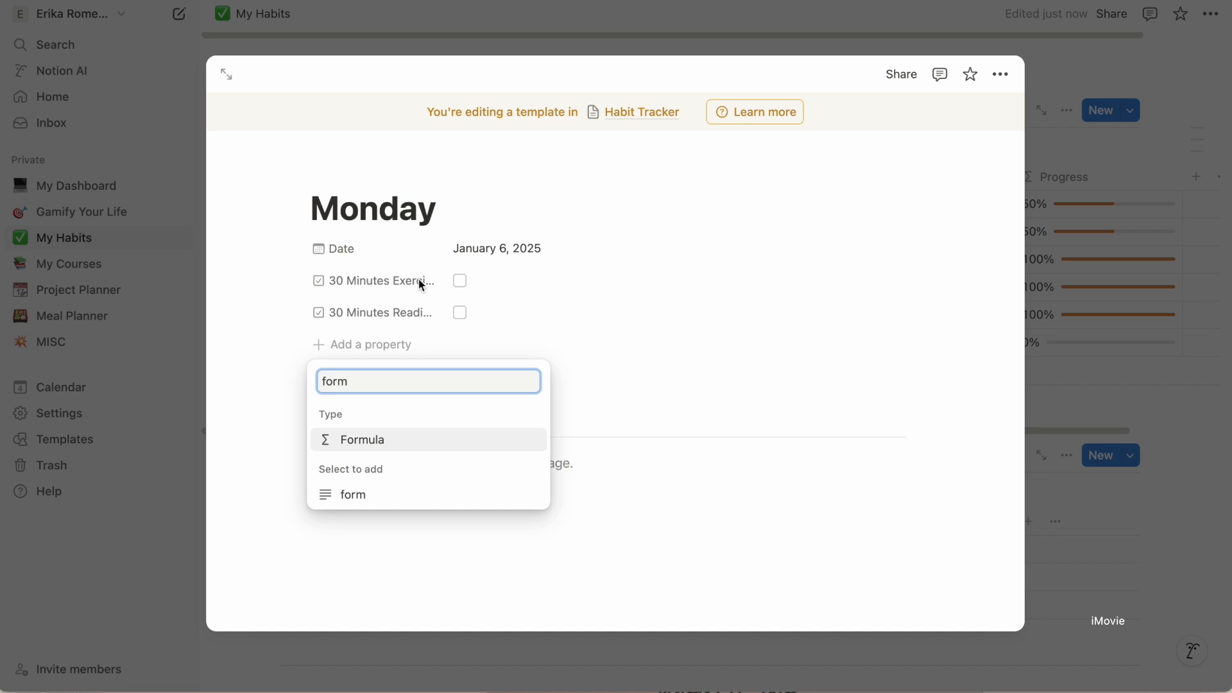
{"action": "left_click", "coordinate": [364, 439]}
{"action": "type", "text": "Progress"}
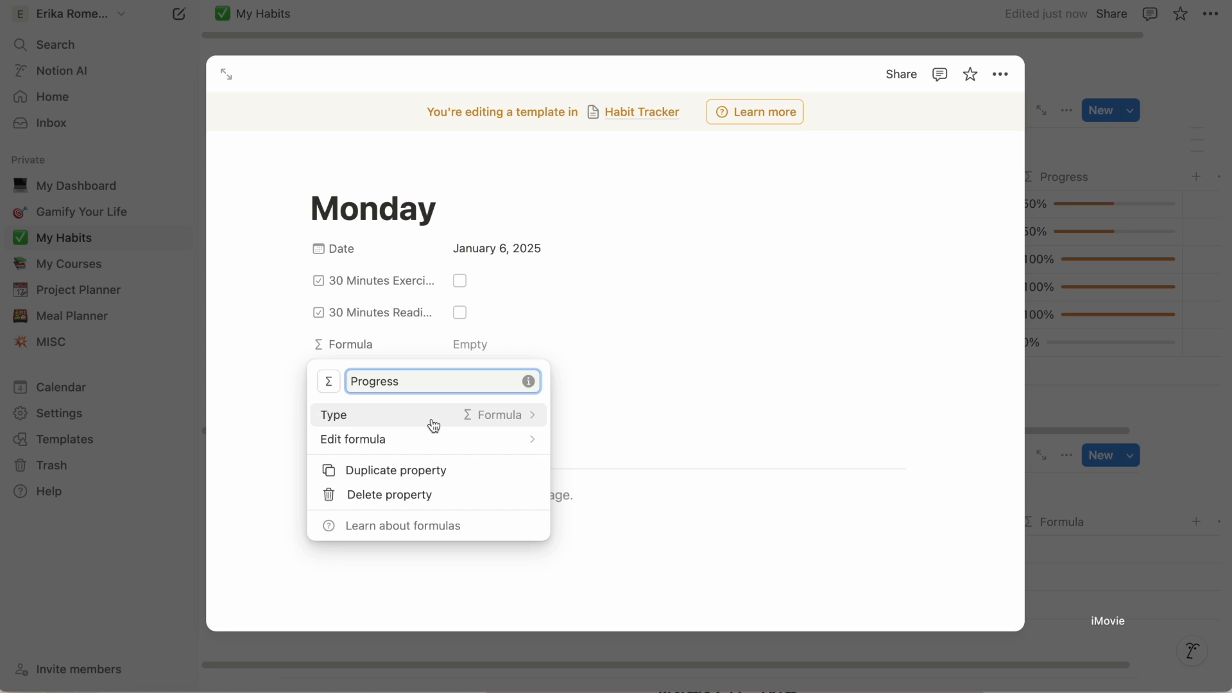
Enter the Progress formula (toNumber(Habit 1) + toNumber(Habit 2))/2 and replace Habit 1 with the 30 Minutes Exercise property.
{"action": "left_click", "coordinate": [370, 437]}
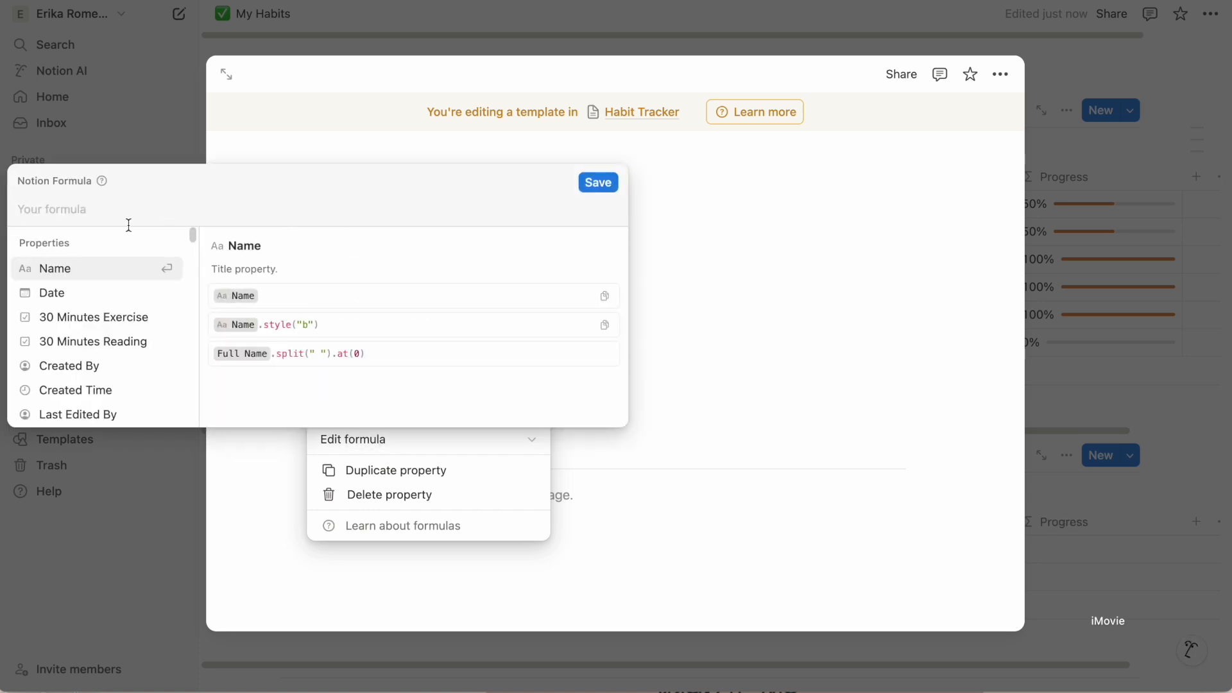
{"action": "type", "text": "(toNumber(Habit 1) + toNumber(Habit 2))/2"}
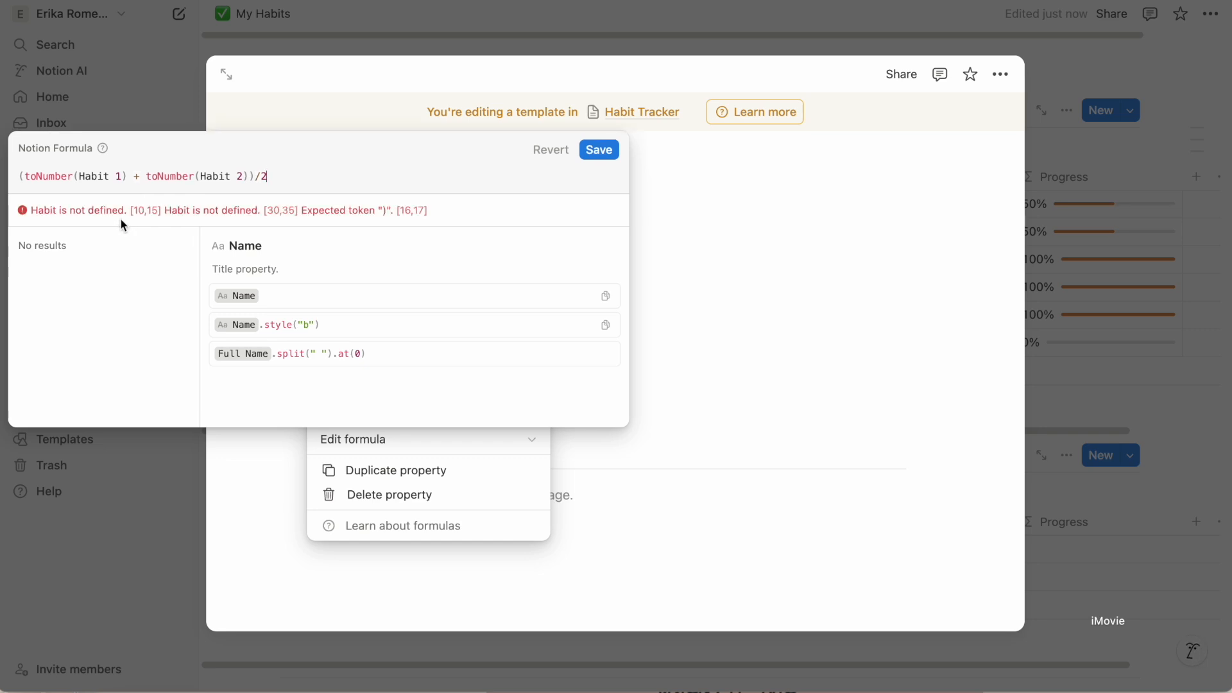
{"action": "left_click", "coordinate": [124, 182]}
{"action": "key", "text": "BackSpace"}
{"action": "key", "text": "BackSpace"}
{"action": "key", "text": "BackSpace"}
{"action": "key", "text": "BackSpace"}
{"action": "key", "text": "BackSpace"}
{"action": "key", "text": "BackSpace"}
{"action": "key", "text": "BackSpace"}
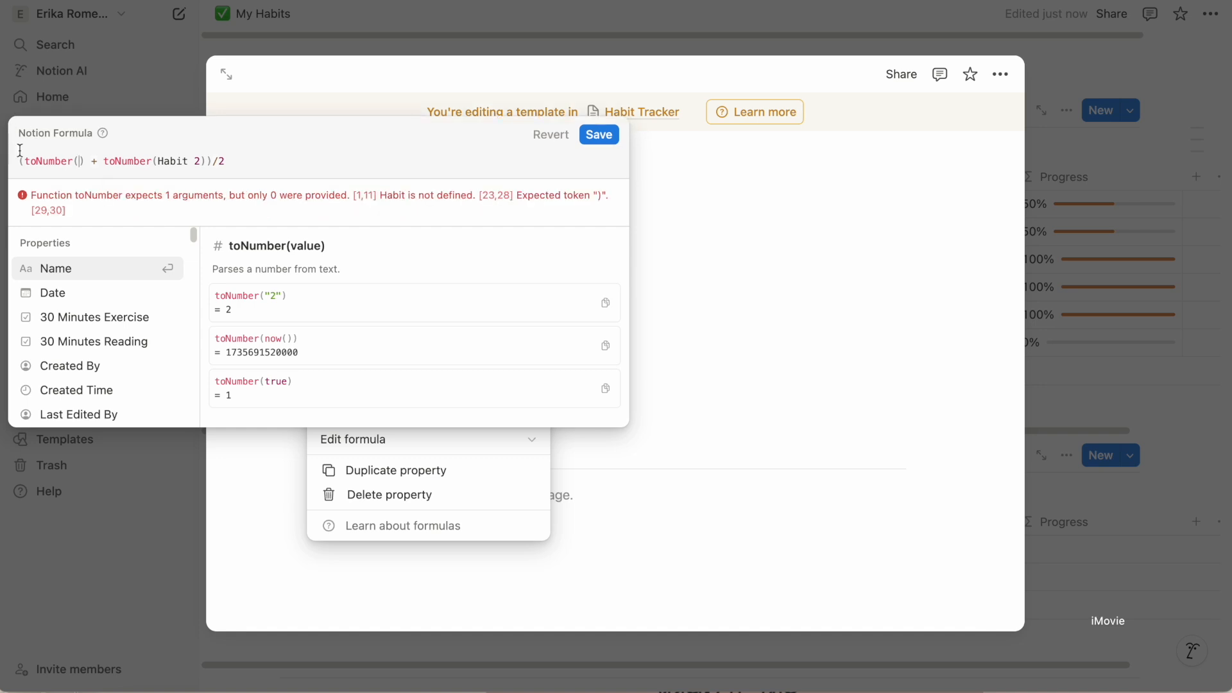
{"action": "left_click", "coordinate": [80, 315]}
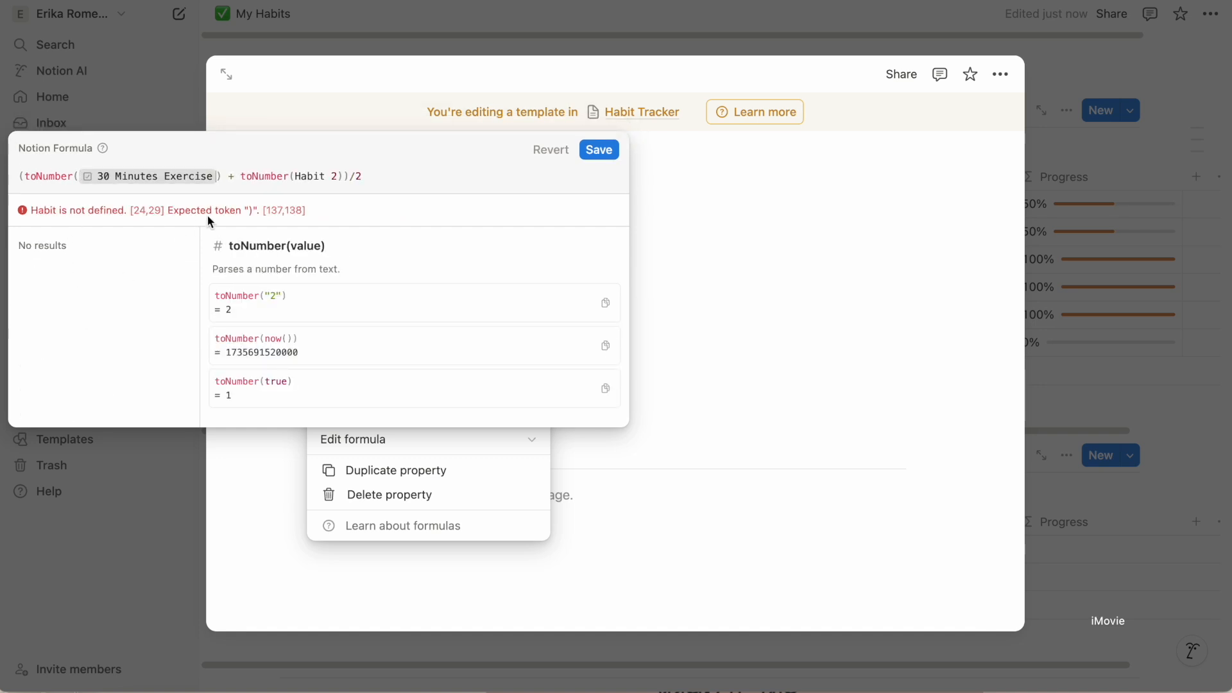
Replace Habit 2 in the Progress formula with the 30 Minutes Reading property.
{"action": "left_click", "coordinate": [338, 176]}
{"action": "key", "text": "BackSpace"}
{"action": "key", "text": "BackSpace"}
{"action": "key", "text": "BackSpace"}
{"action": "key", "text": "BackSpace"}
{"action": "key", "text": "BackSpace"}
{"action": "key", "text": "BackSpace"}
{"action": "key", "text": "BackSpace"}
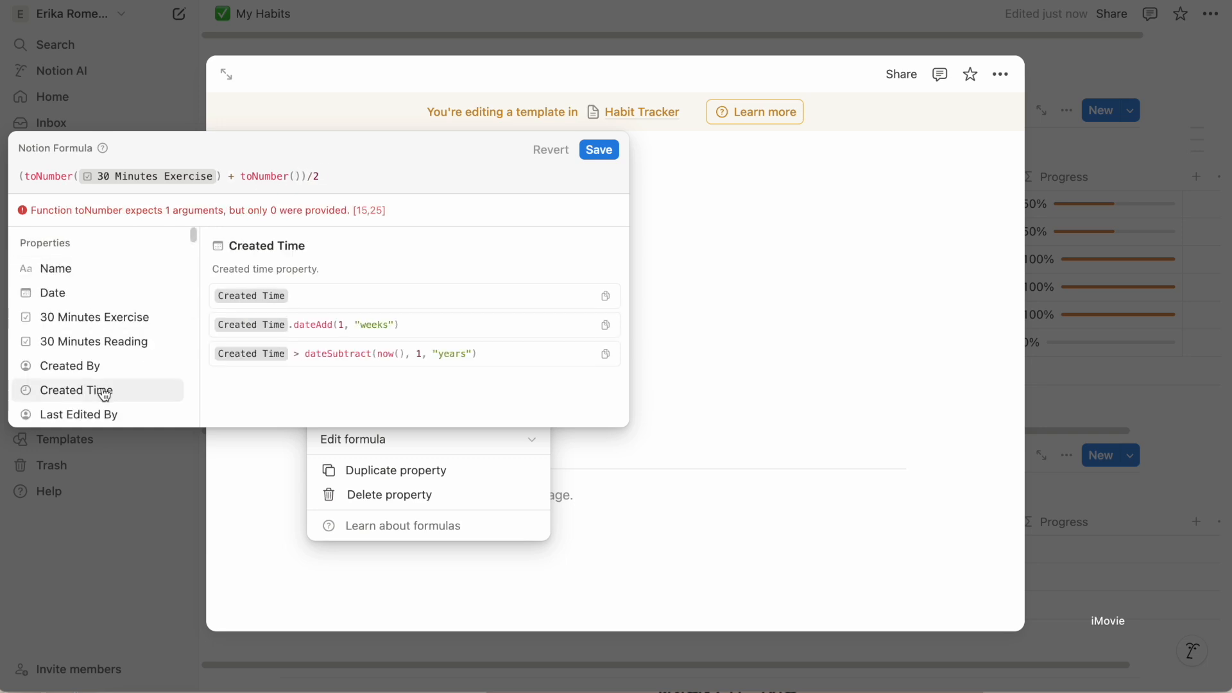
{"action": "left_click", "coordinate": [90, 346]}
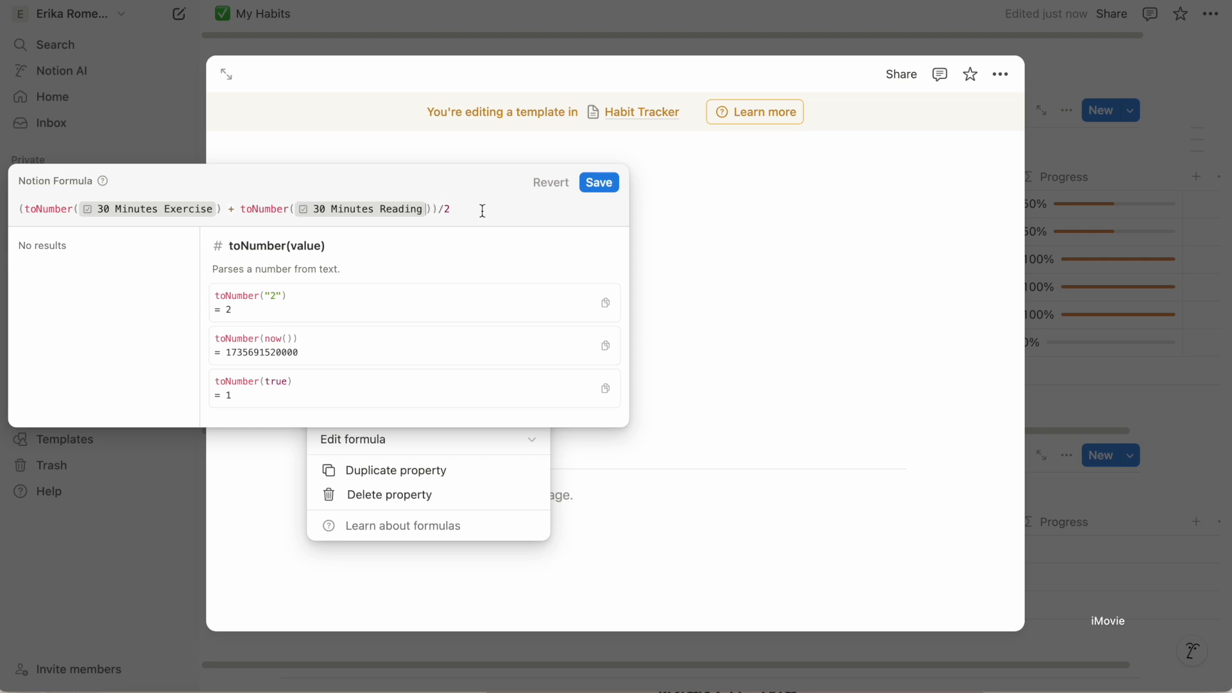
Save the Progress formula and set its number format to Percent.
{"action": "left_click", "coordinate": [598, 182]}
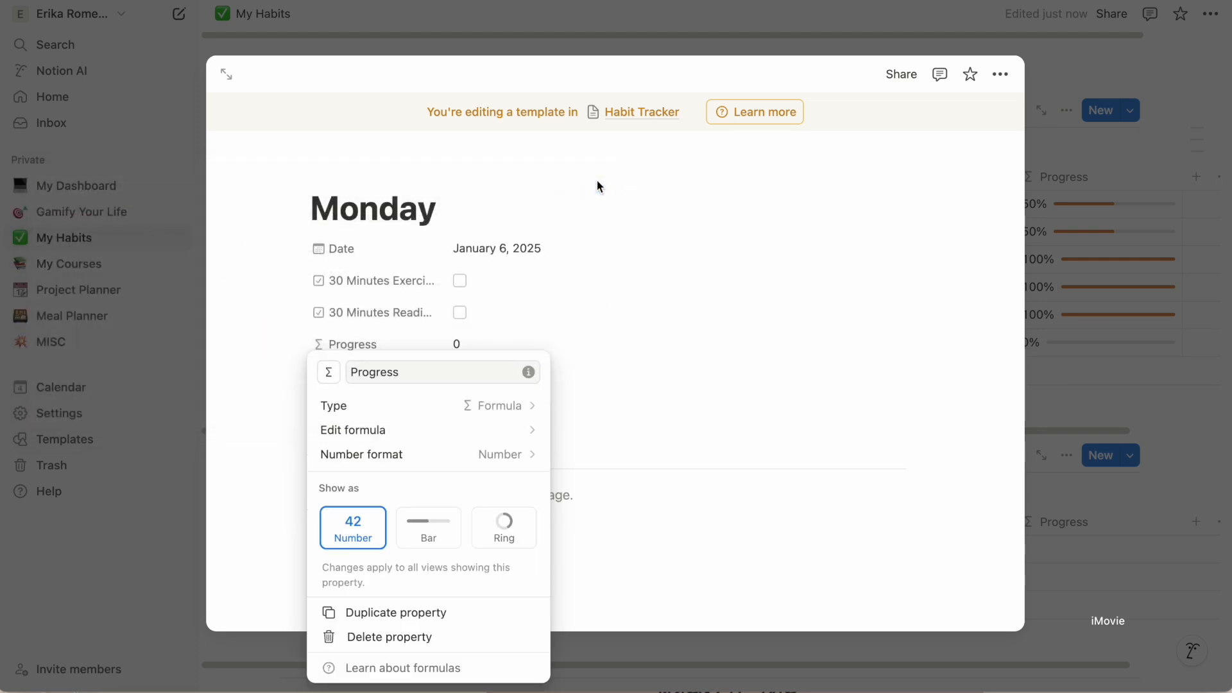
{"action": "left_click", "coordinate": [513, 459]}
{"action": "left_click", "coordinate": [443, 298]}
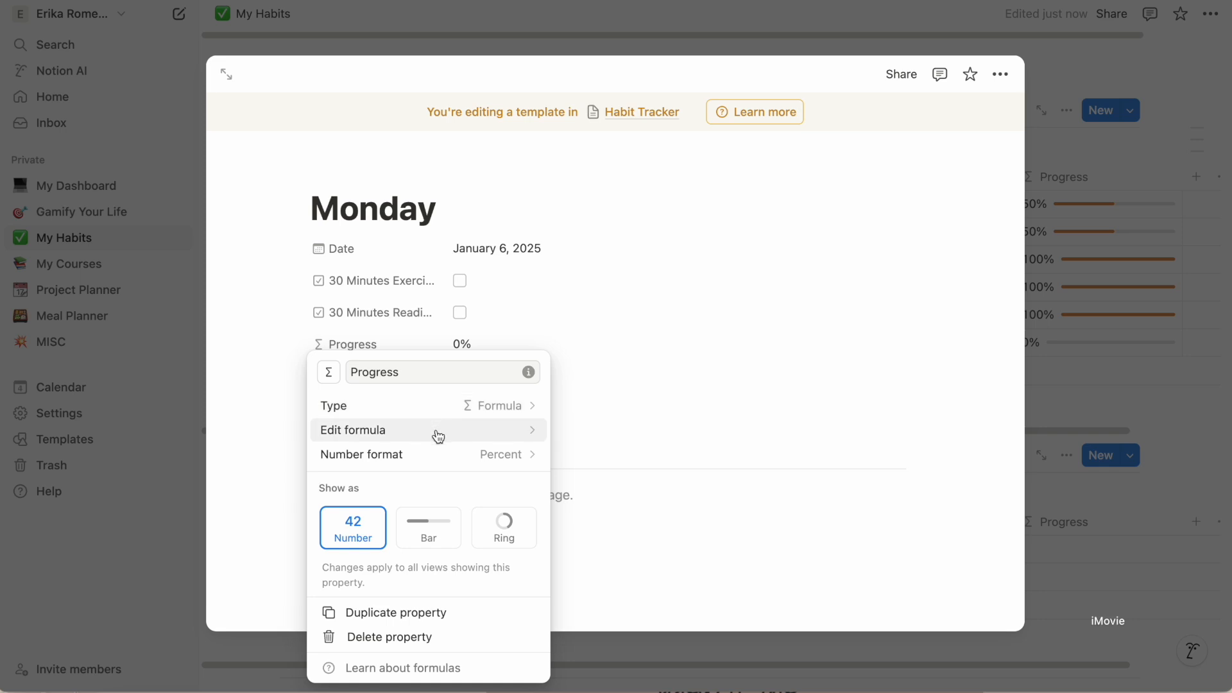
Show the Progress property as a purple bar and close the Monday template.
{"action": "left_click", "coordinate": [429, 528]}
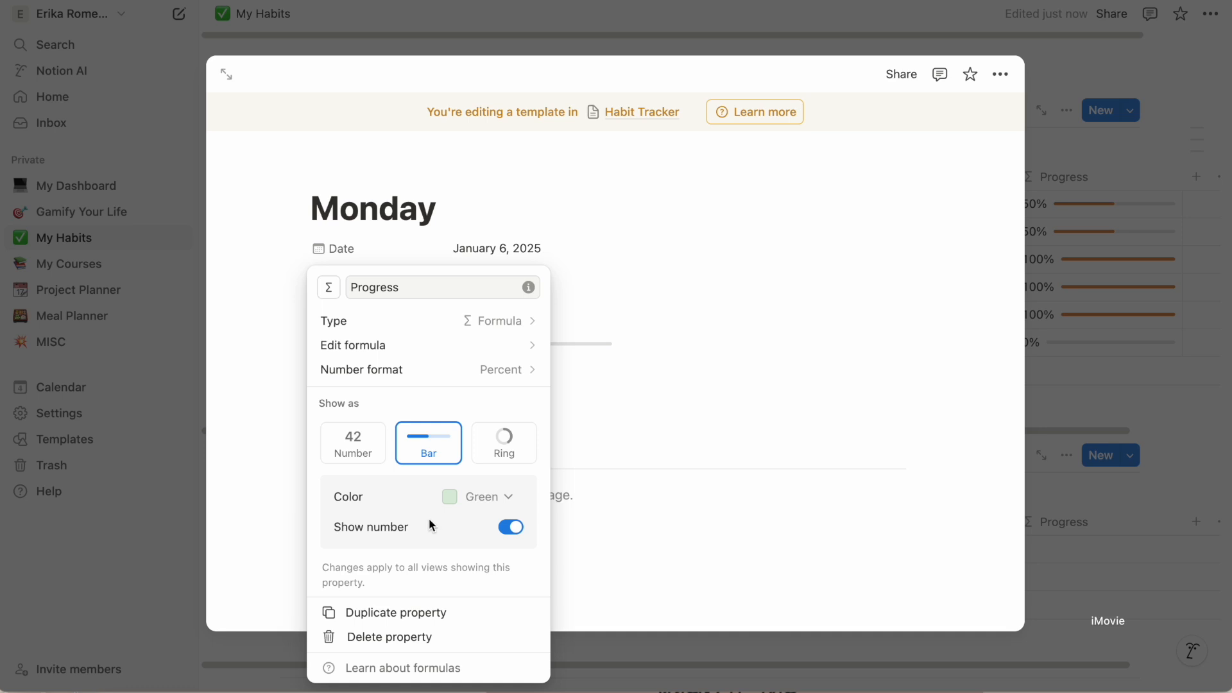
{"action": "left_click", "coordinate": [494, 498]}
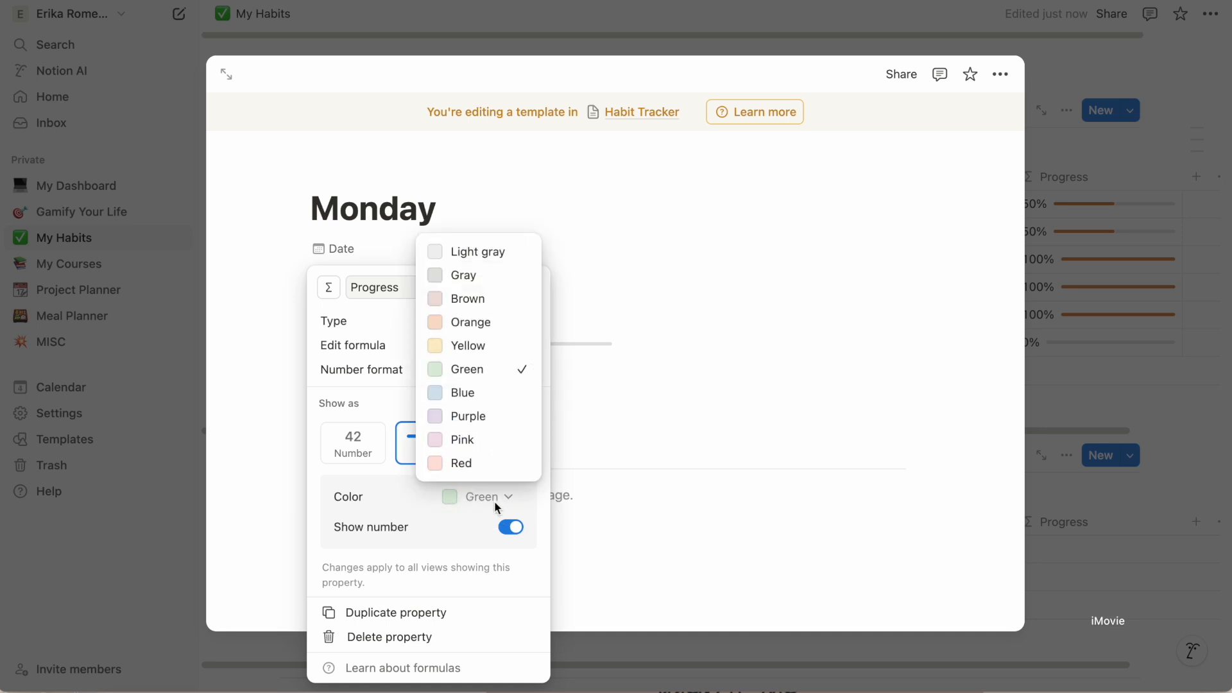
{"action": "left_click", "coordinate": [485, 423]}
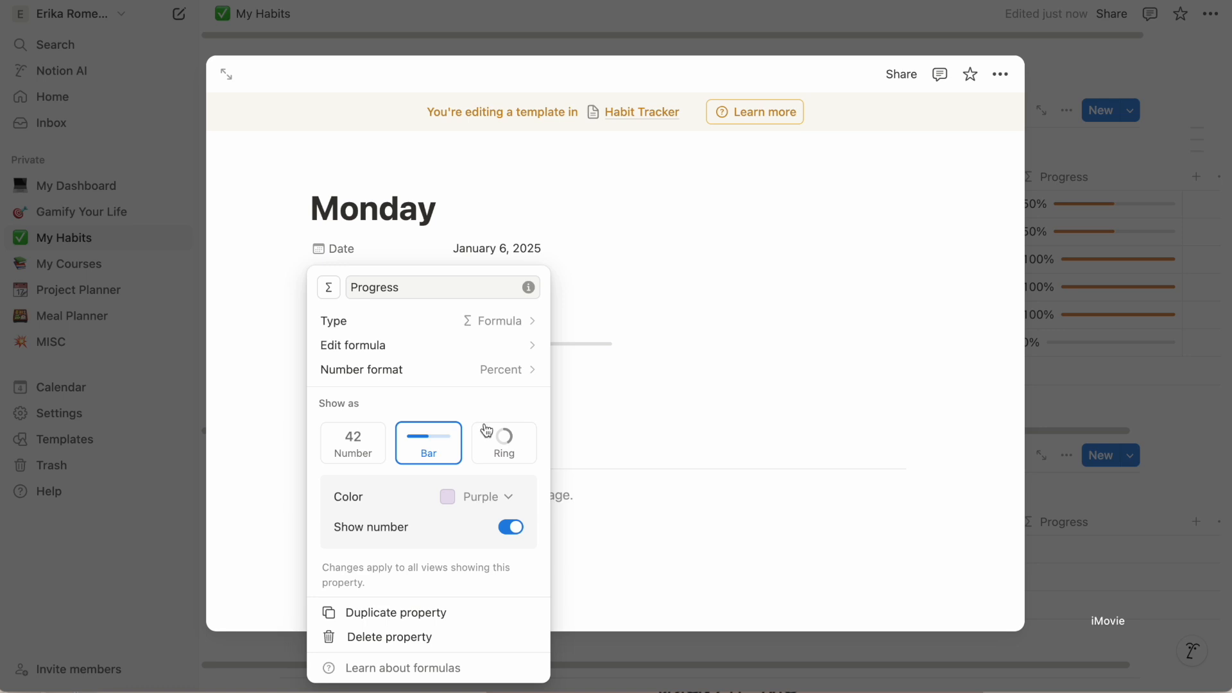
{"action": "left_click", "coordinate": [860, 441]}
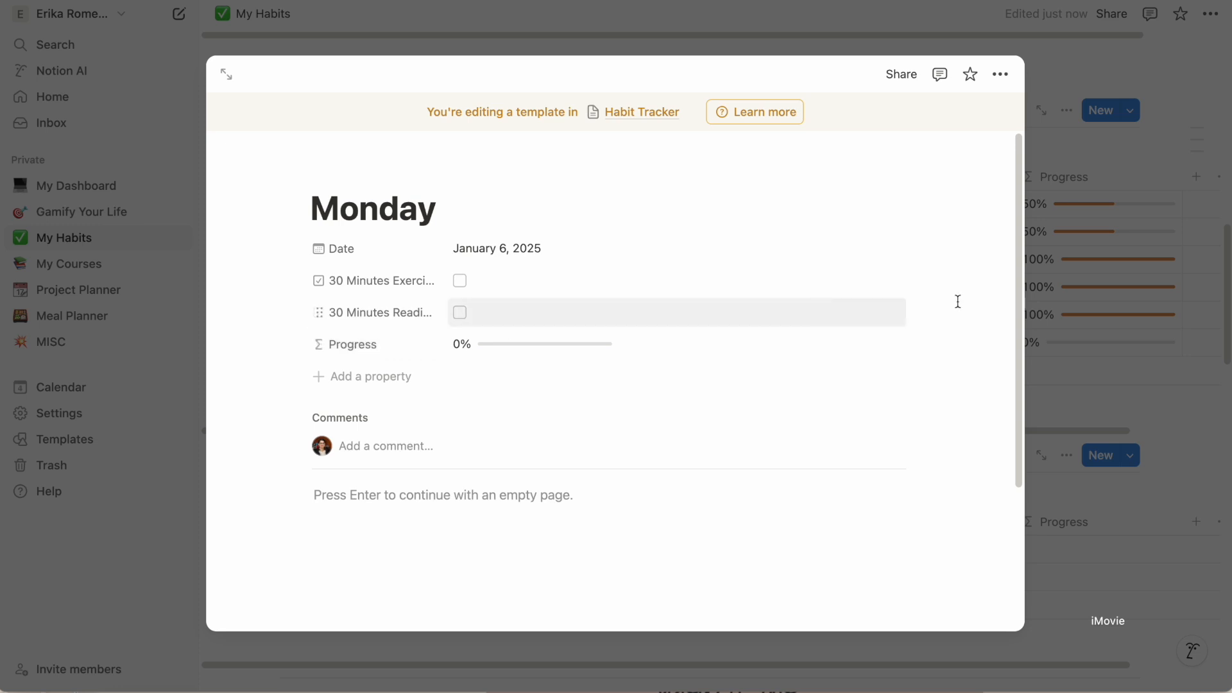
{"action": "left_click", "coordinate": [1191, 412]}
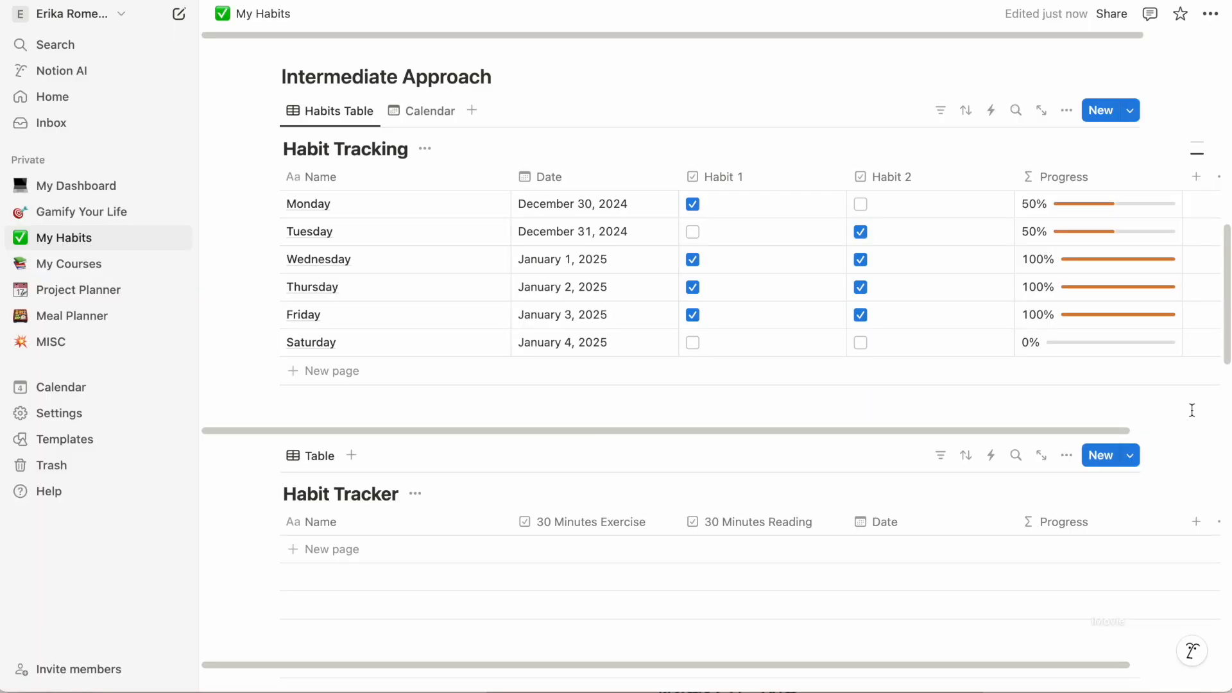
Set the Habit Tracker's Monday template to repeat weekly, every 1 week on Monday only, and save the schedule.
{"action": "left_click", "coordinate": [1130, 455]}
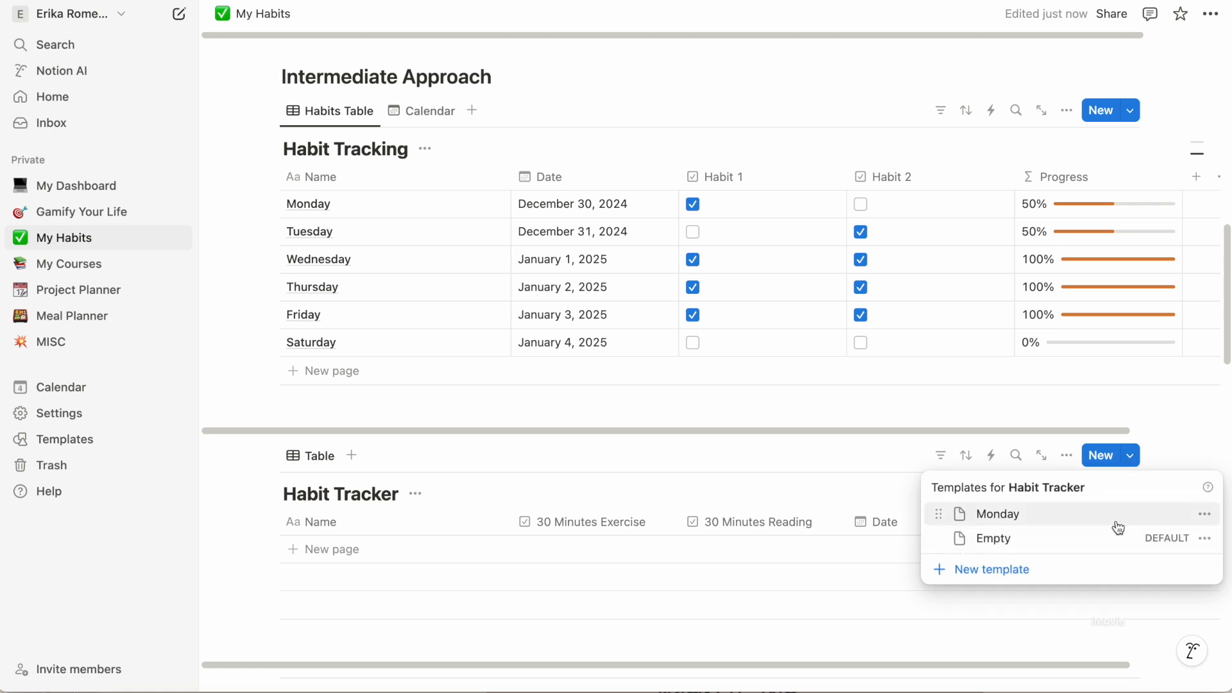
{"action": "left_click", "coordinate": [1204, 514]}
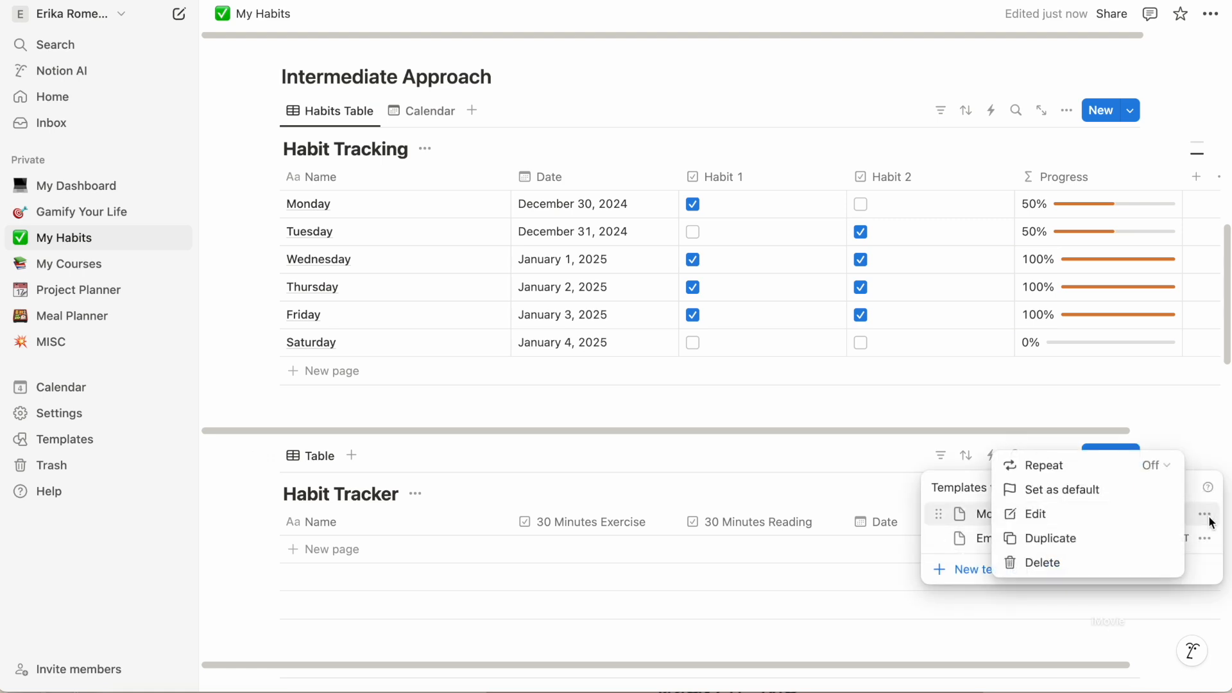
{"action": "left_click", "coordinate": [1155, 465]}
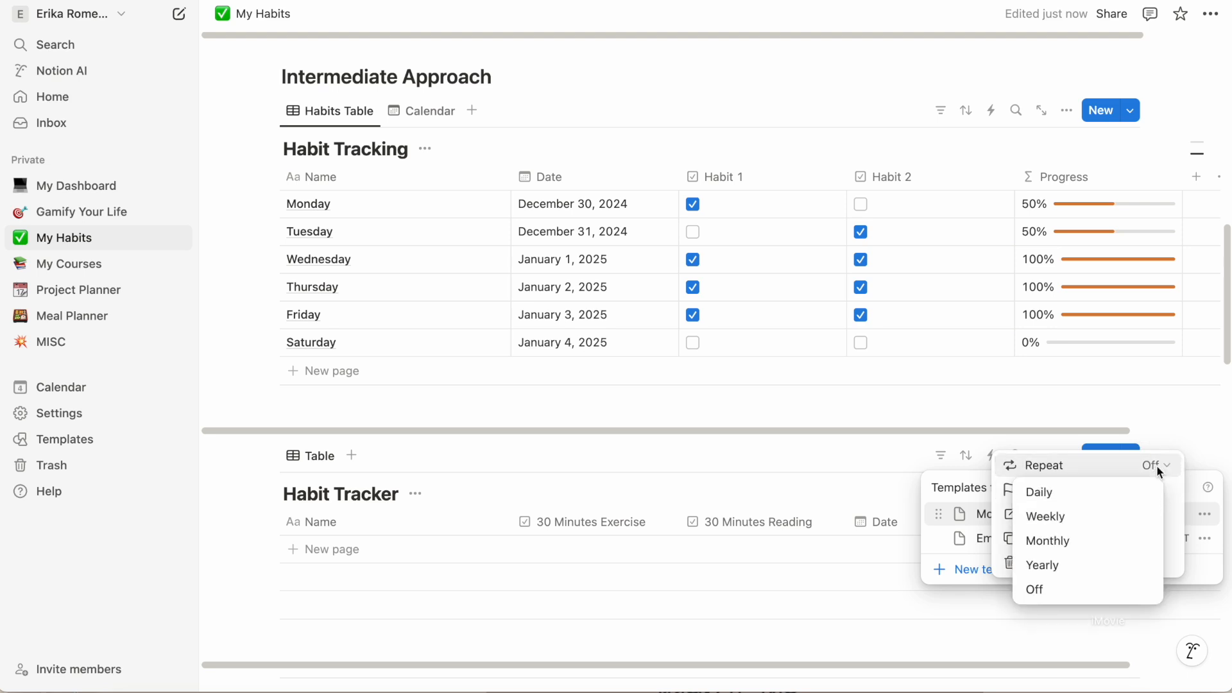
{"action": "left_click", "coordinate": [1110, 516]}
{"action": "left_click", "coordinate": [1004, 337]}
{"action": "left_click", "coordinate": [1142, 336]}
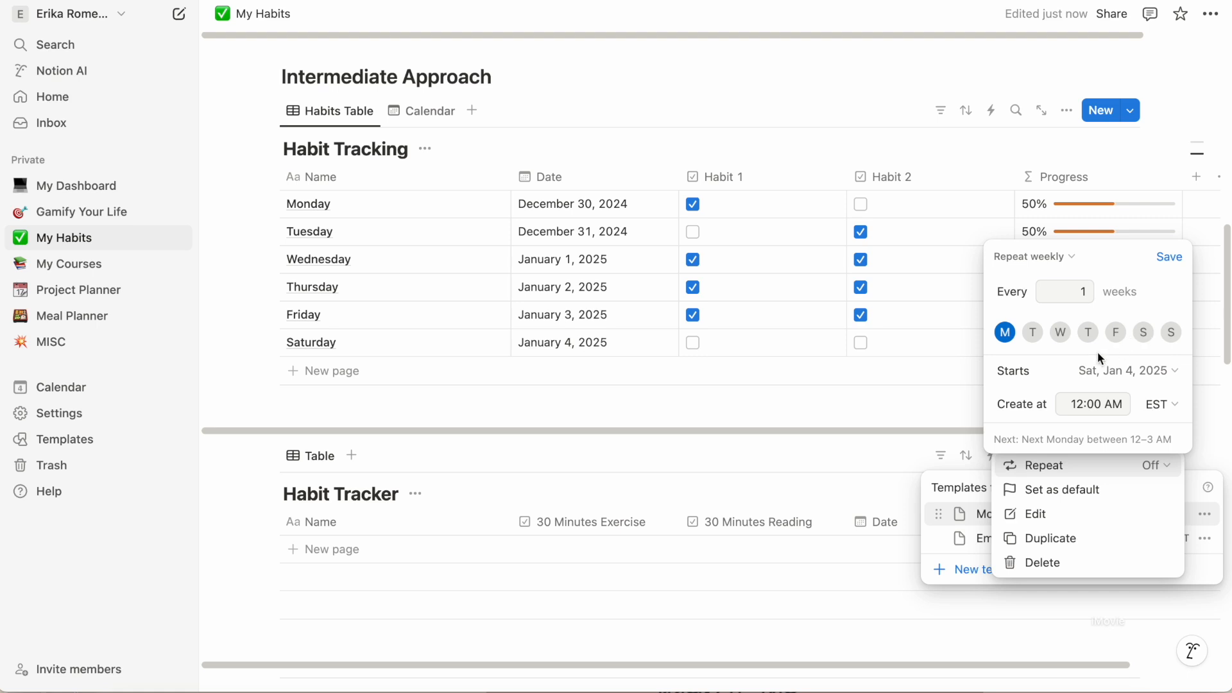
{"action": "left_click", "coordinate": [1170, 257]}
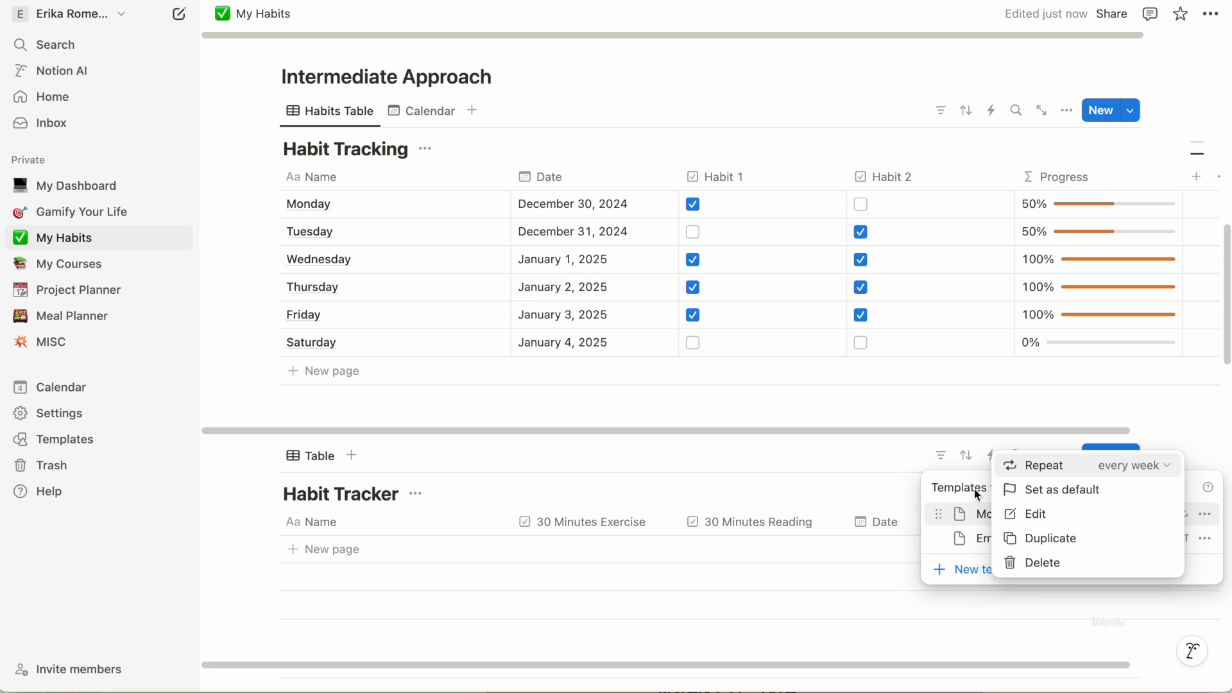
{"action": "key", "text": "Escape"}
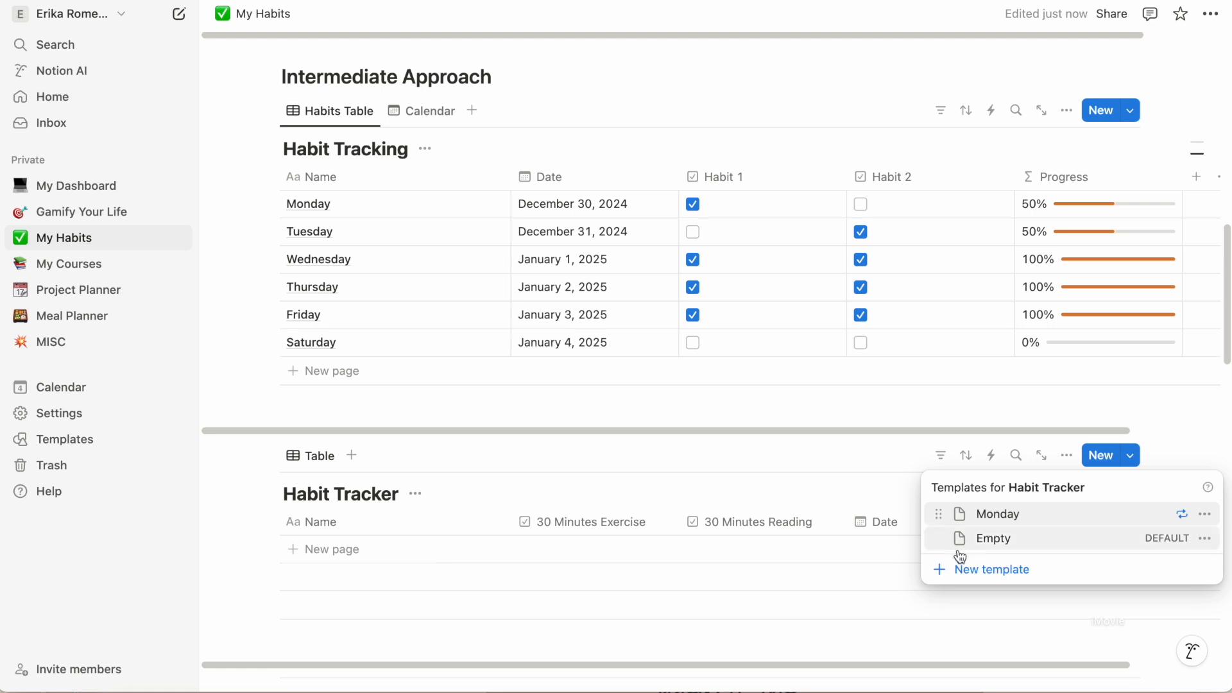
Create a Habit Tracker entry from the Monday template and mark its 30 Minutes Exercise habit as done.
{"action": "left_click", "coordinate": [1010, 513]}
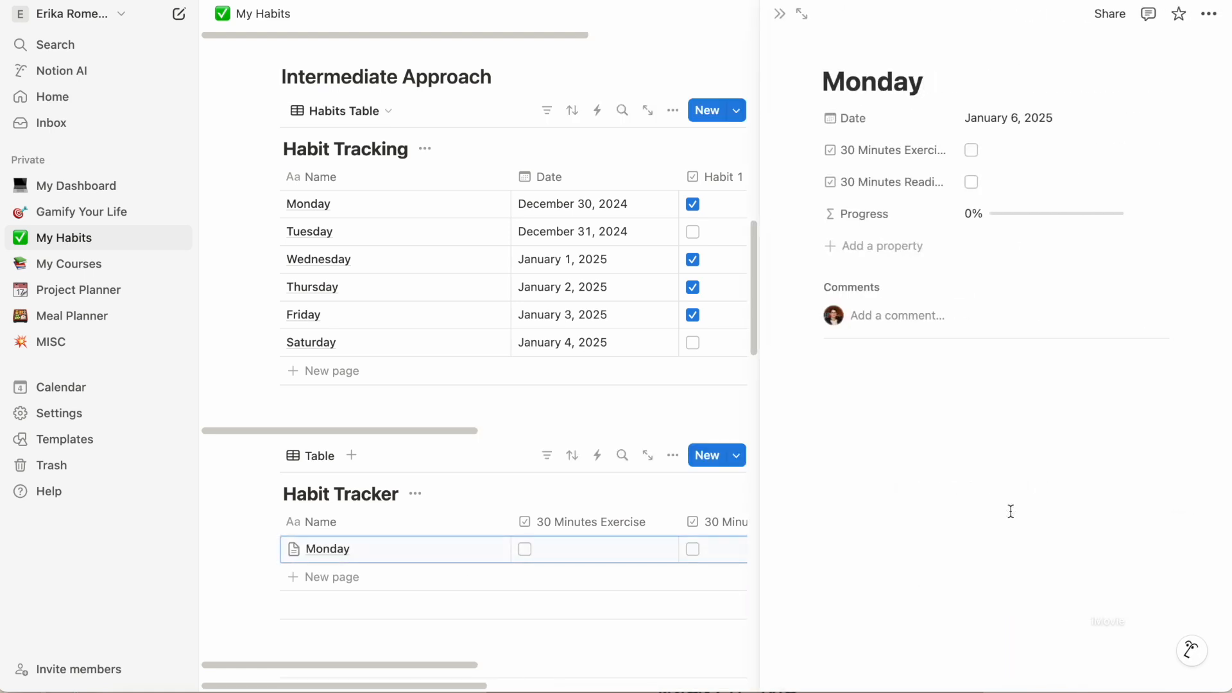
{"action": "left_click", "coordinate": [238, 499]}
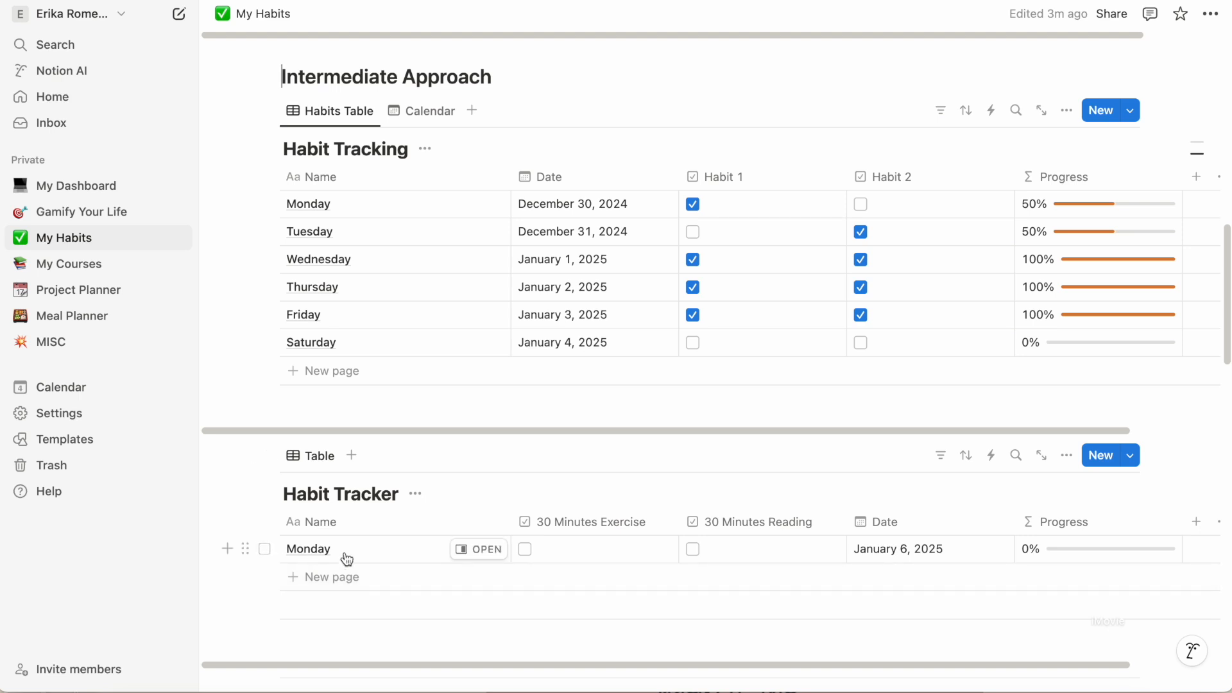
{"action": "left_click", "coordinate": [525, 549]}
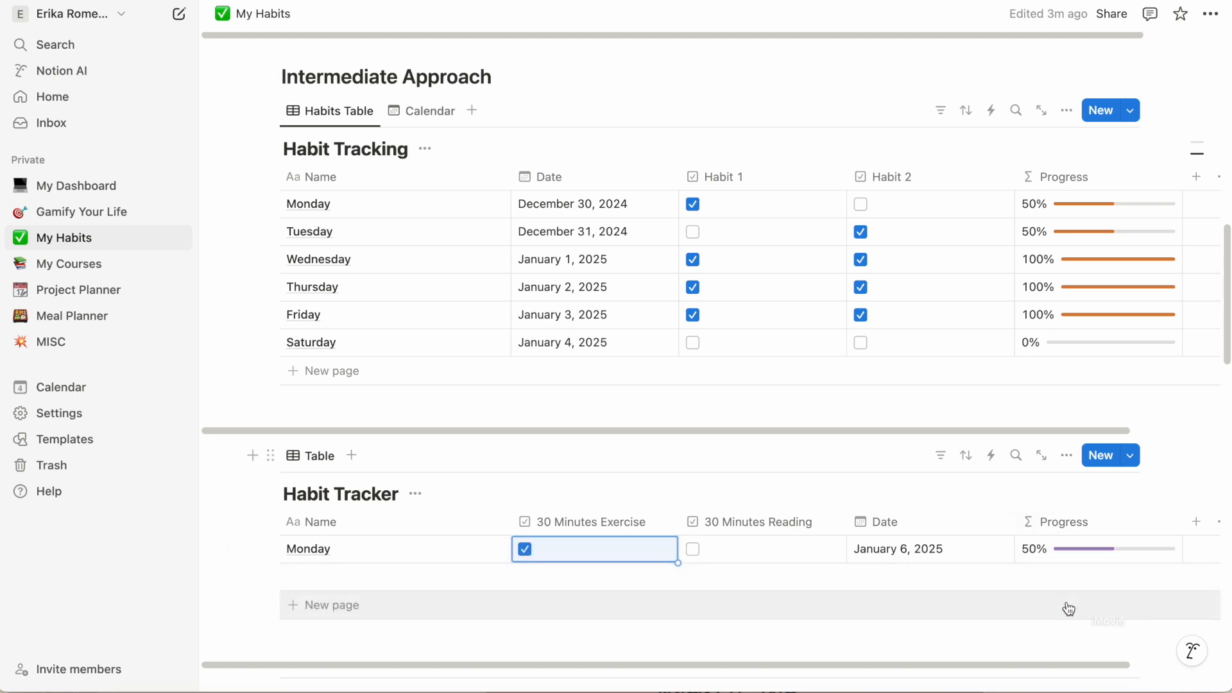
Move the Date column of the Habit Tracker table directly after the Name column.
{"action": "left_click_drag", "start_coordinate": [895, 522], "coordinate": [593, 540]}
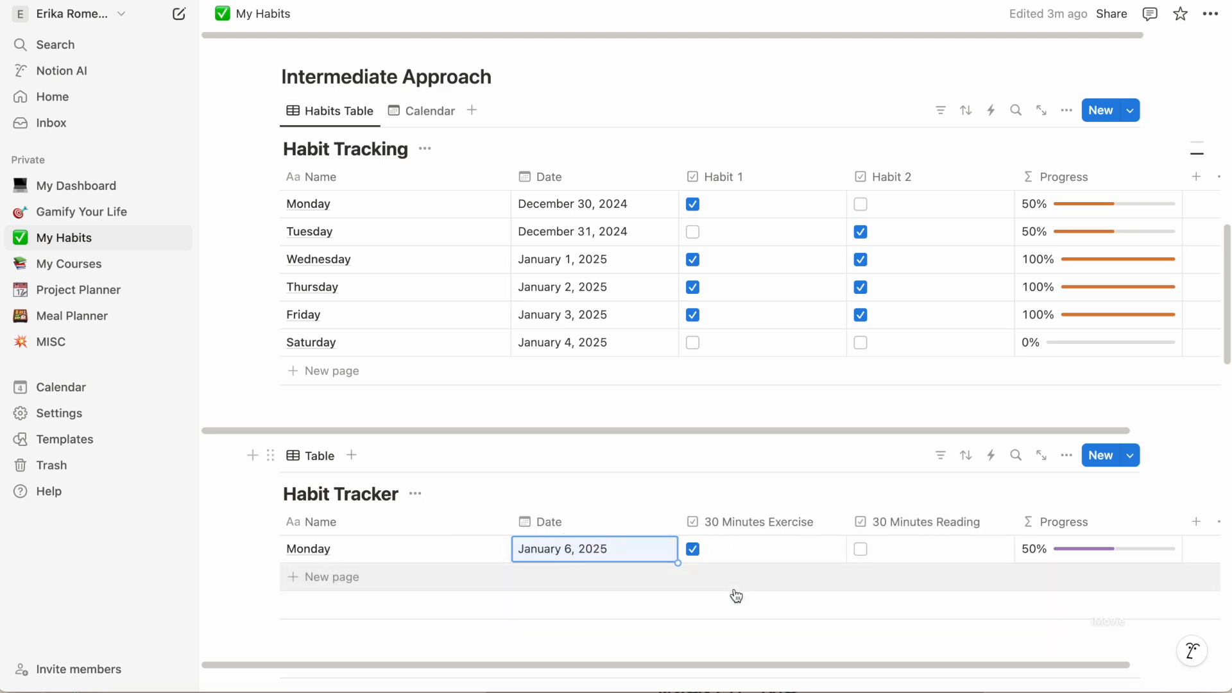
Create a new Habit Tracker template titled "Tuesday".
{"action": "scroll", "coordinate": [736, 596], "scroll_direction": "down", "scroll_amount": 1}
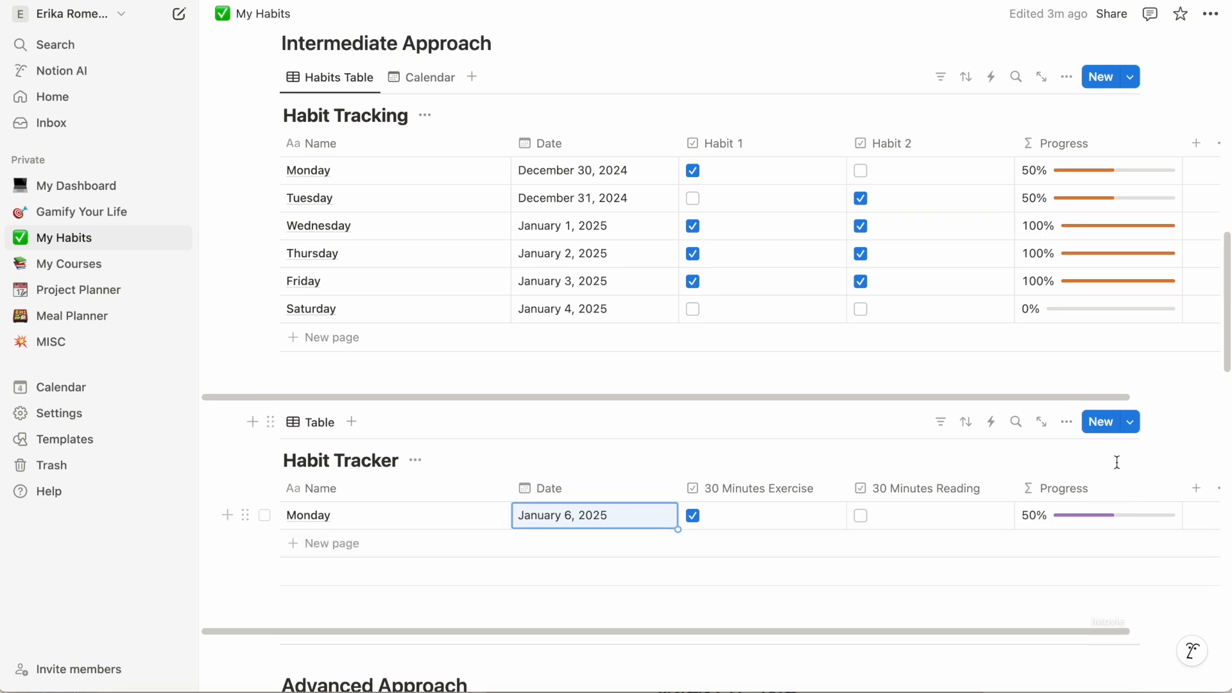
{"action": "left_click", "coordinate": [1131, 423]}
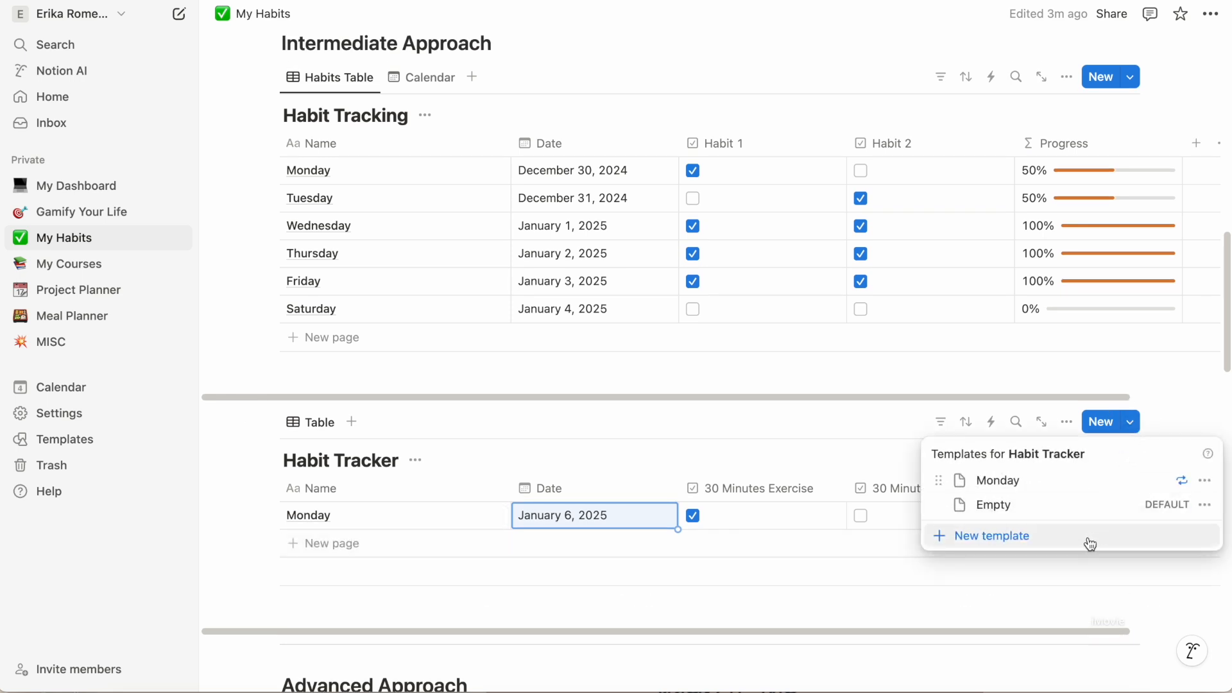
{"action": "left_click", "coordinate": [1027, 542]}
{"action": "type", "text": "Tueda"}
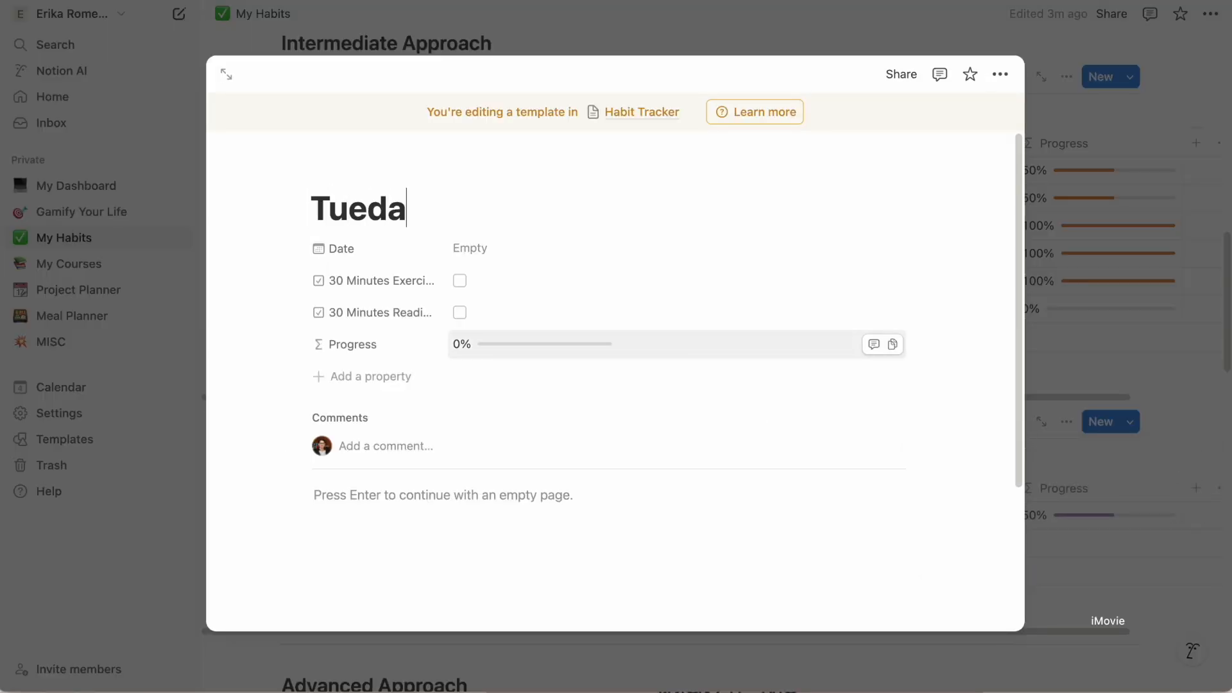
{"action": "key", "text": "BackSpace"}
{"action": "key", "text": "BackSpace"}
{"action": "type", "text": "sday"}
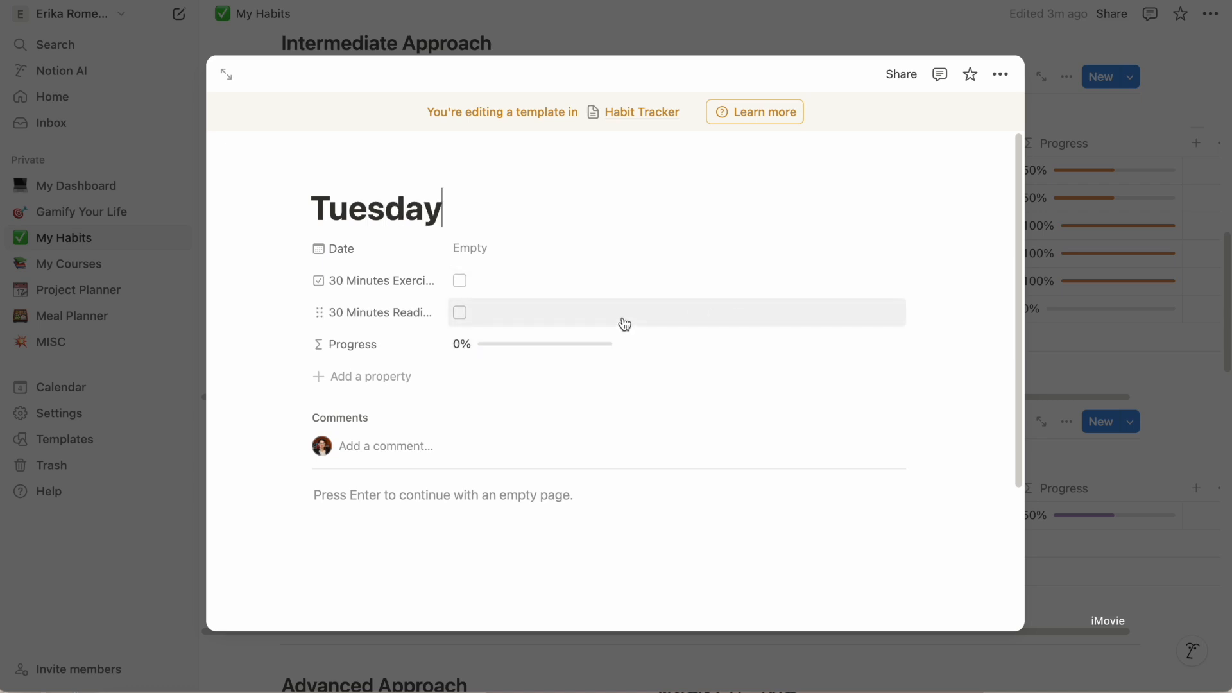
Set the Tuesday template's date to January 7, 2025 and close the template.
{"action": "left_click", "coordinate": [475, 252]}
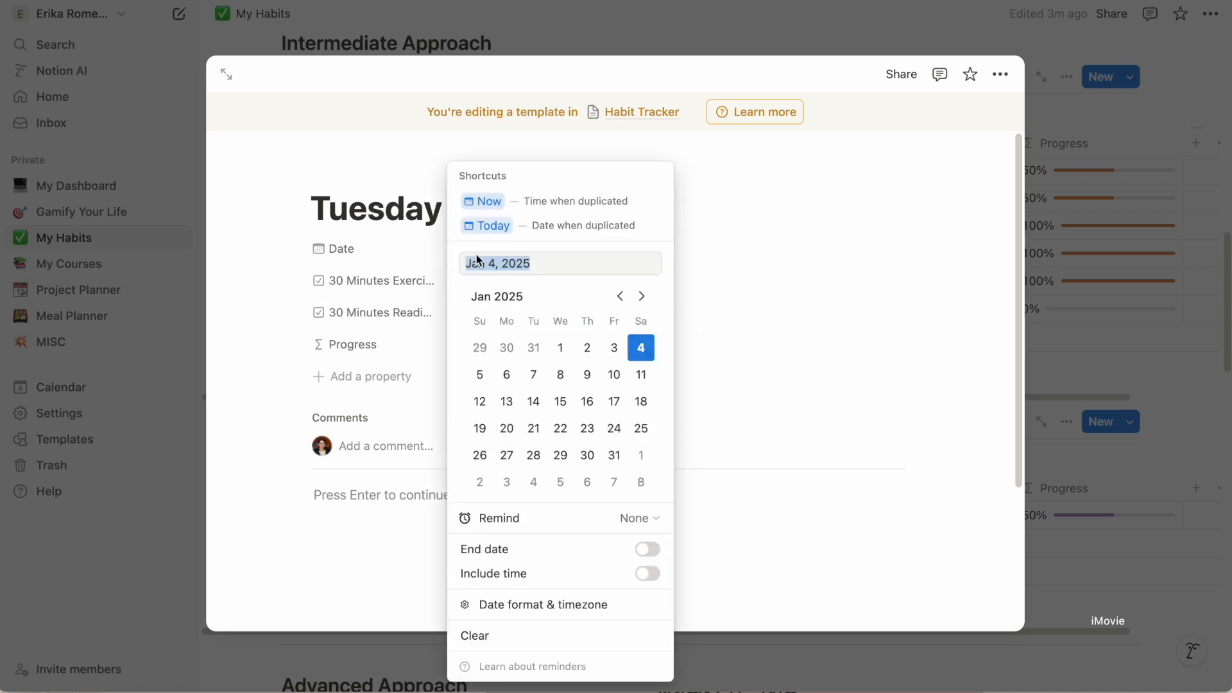
{"action": "left_click", "coordinate": [533, 375]}
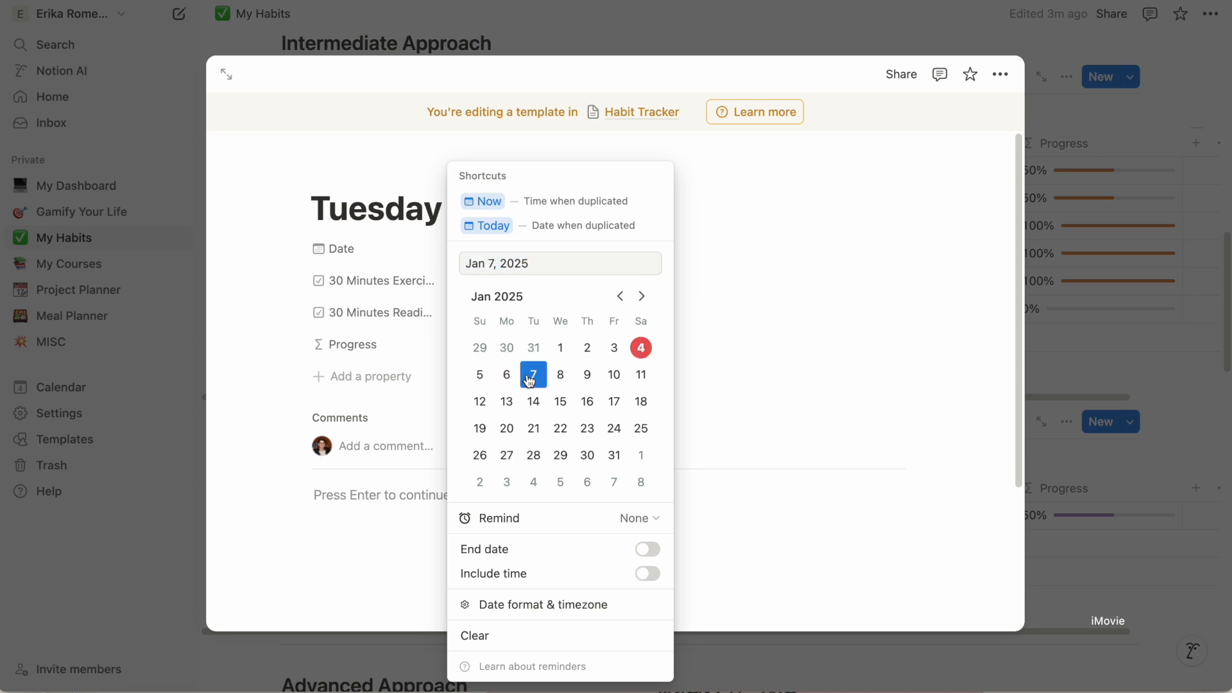
{"action": "left_click", "coordinate": [758, 184]}
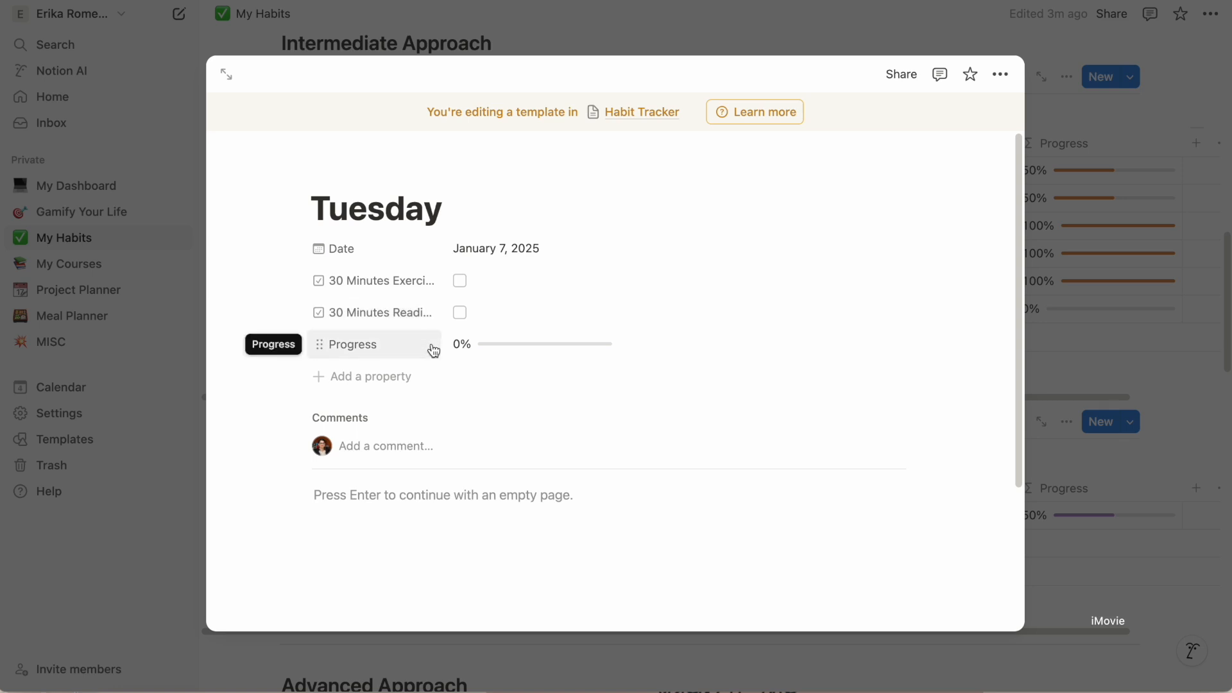
{"action": "left_click", "coordinate": [184, 566]}
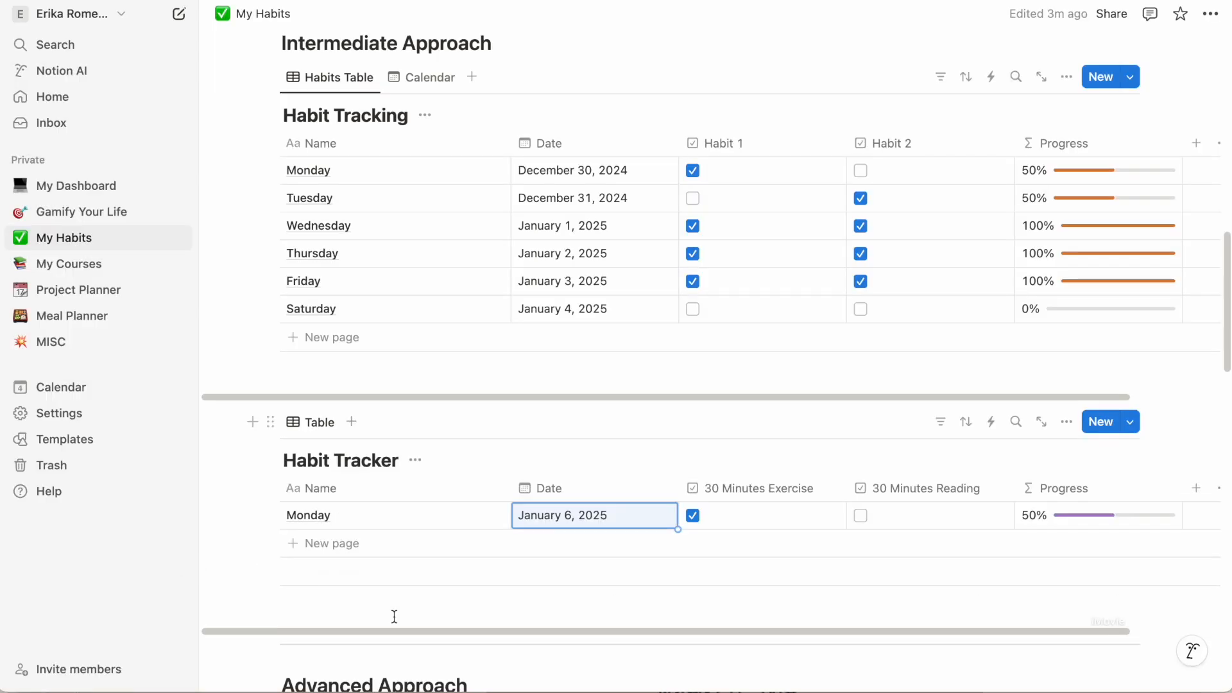
Set the Tuesday template to repeat weekly, every 1 week on Tuesday only, and save the schedule.
{"action": "left_click", "coordinate": [1130, 425]}
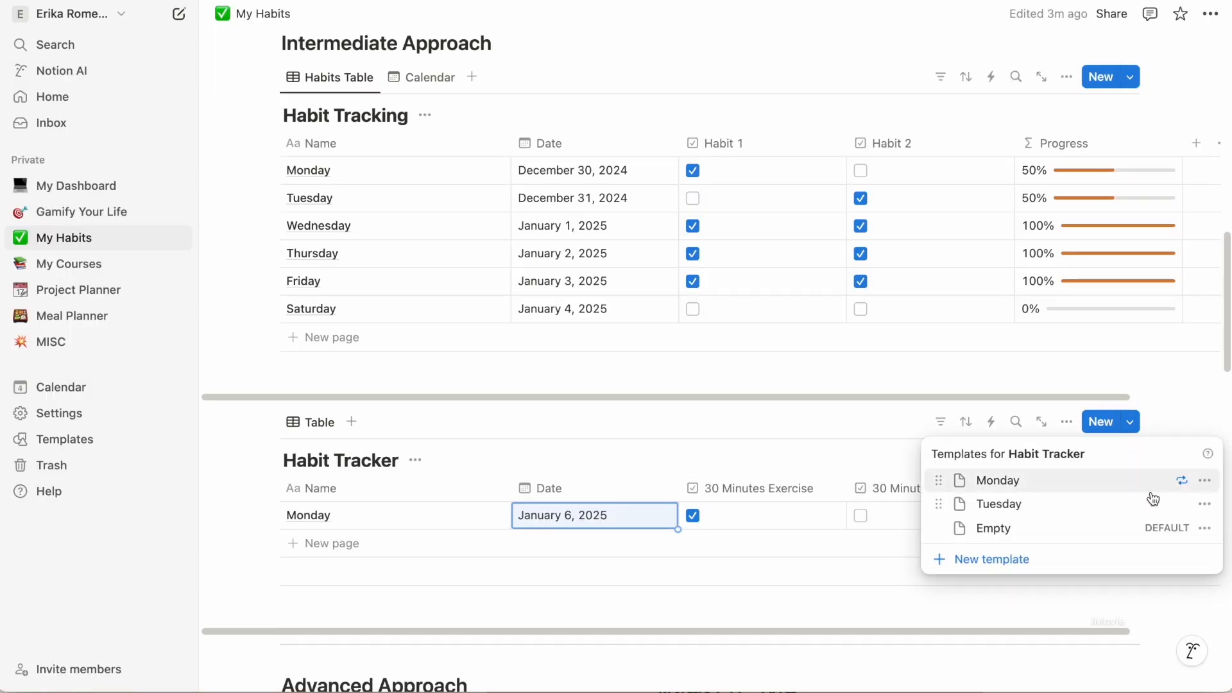
{"action": "left_click", "coordinate": [1204, 504]}
{"action": "left_click", "coordinate": [1069, 456]}
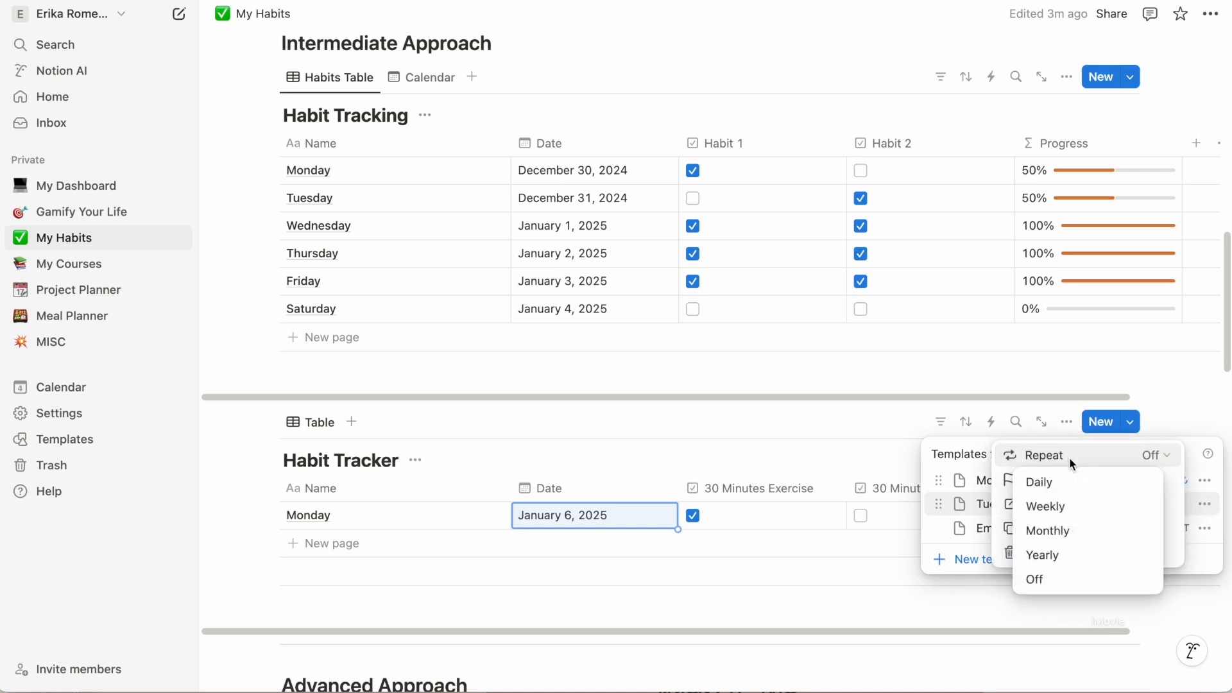
{"action": "left_click", "coordinate": [1065, 505]}
{"action": "left_click", "coordinate": [1032, 560]}
{"action": "left_click", "coordinate": [1144, 560]}
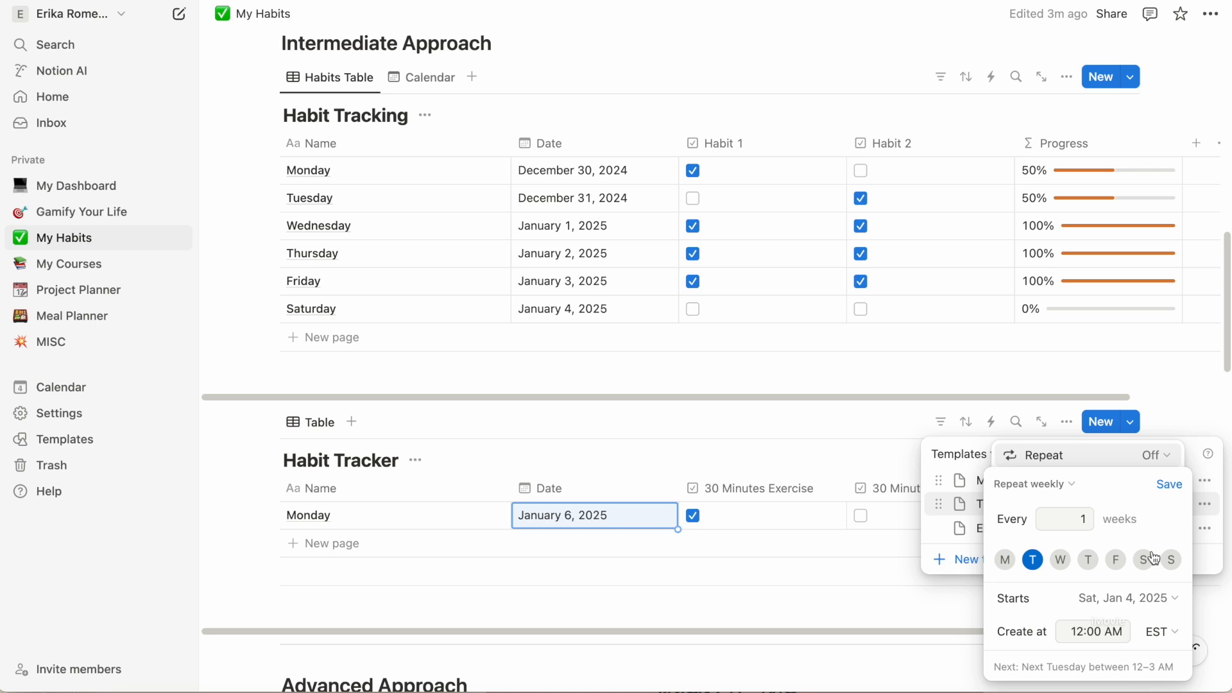
{"action": "left_click", "coordinate": [1170, 485]}
{"action": "left_click", "coordinate": [1209, 378]}
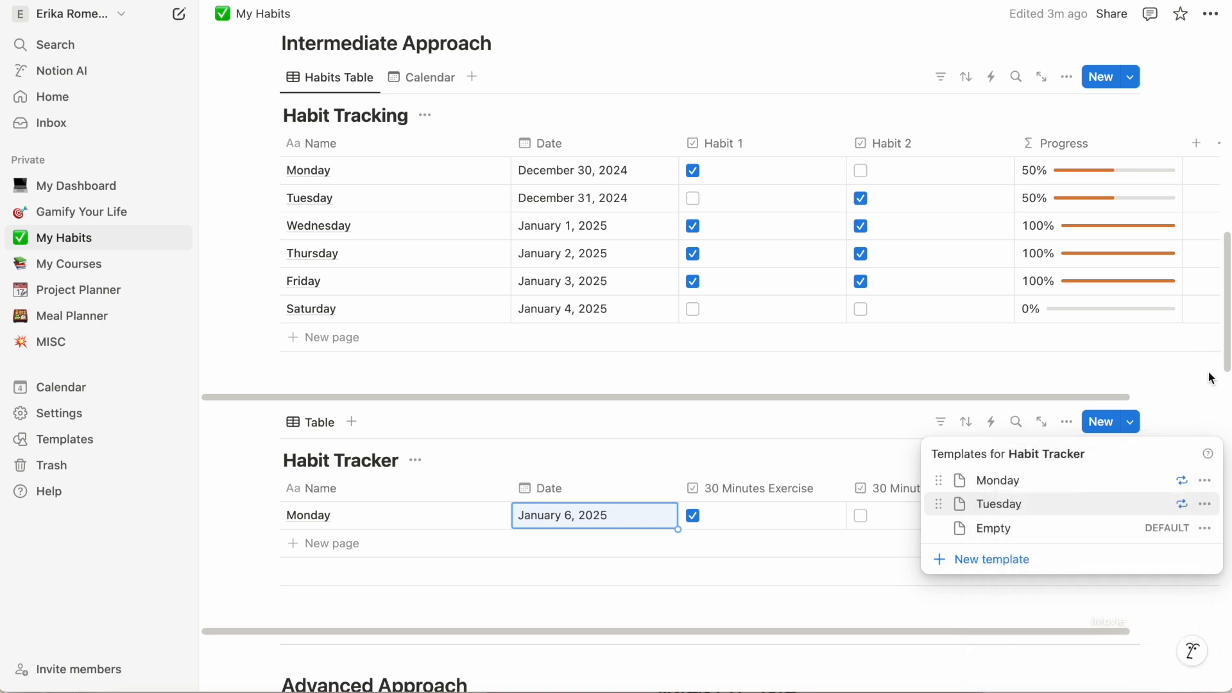
{"action": "left_click", "coordinate": [1209, 375]}
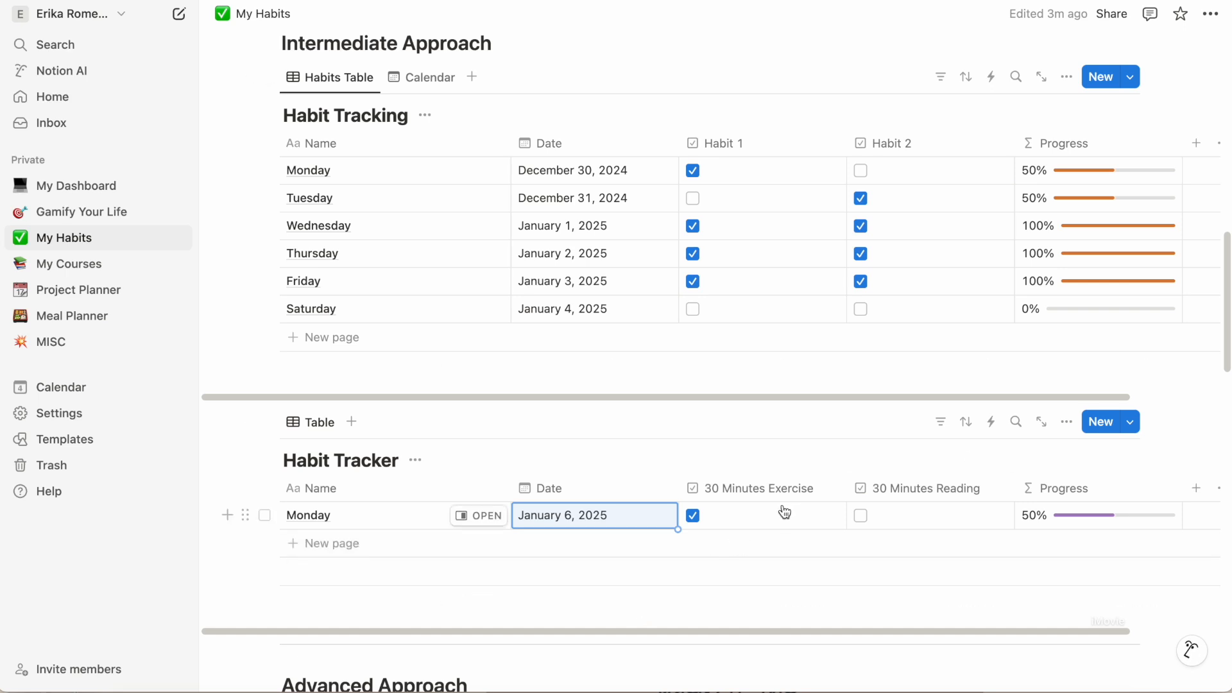
{"action": "left_click", "coordinate": [830, 544]}
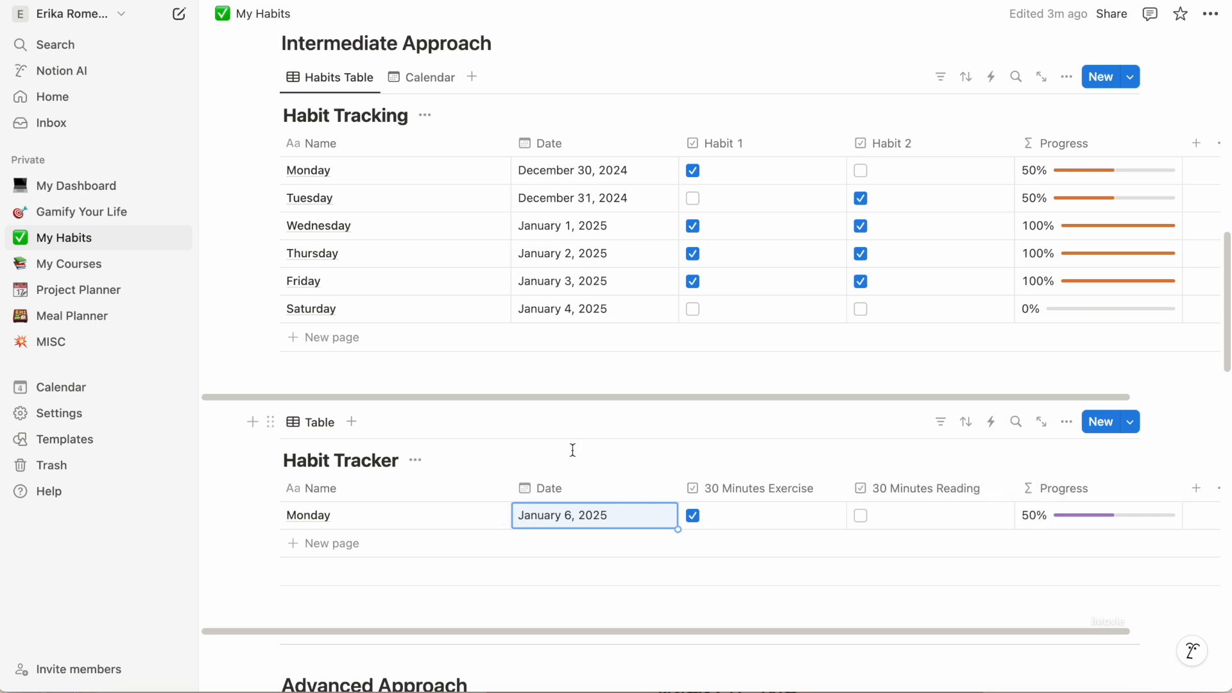
{"action": "left_click", "coordinate": [313, 436]}
{"action": "left_click", "coordinate": [329, 453]}
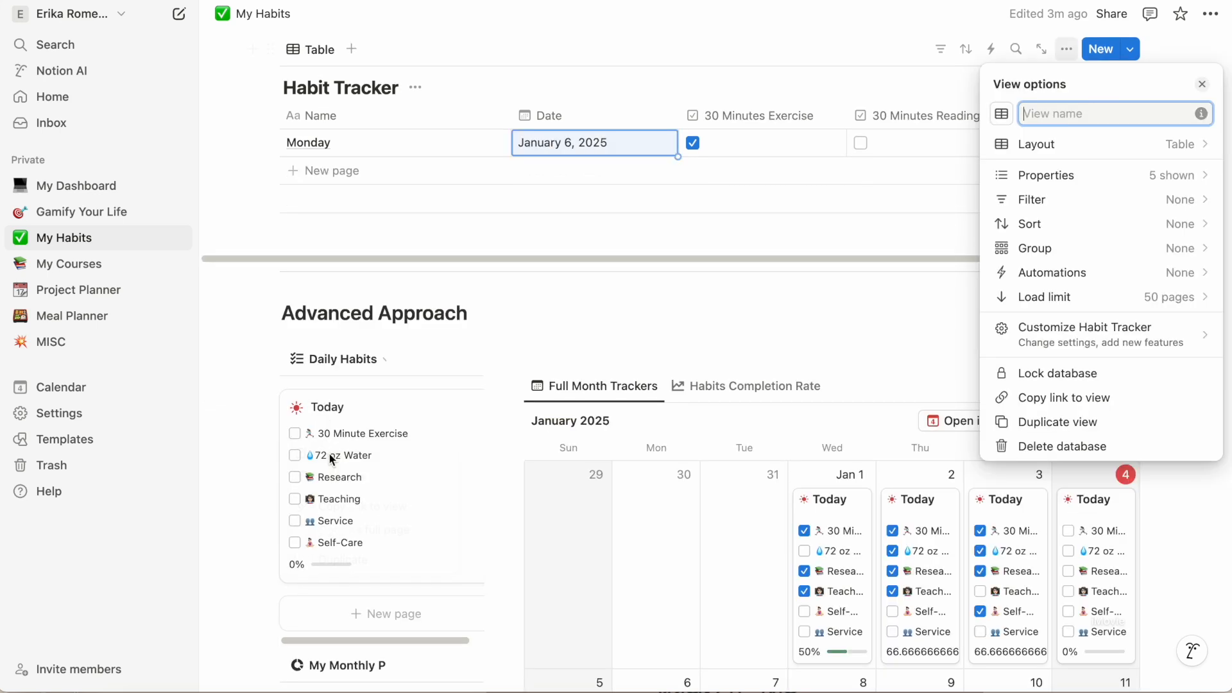
{"action": "left_click", "coordinate": [769, 243]}
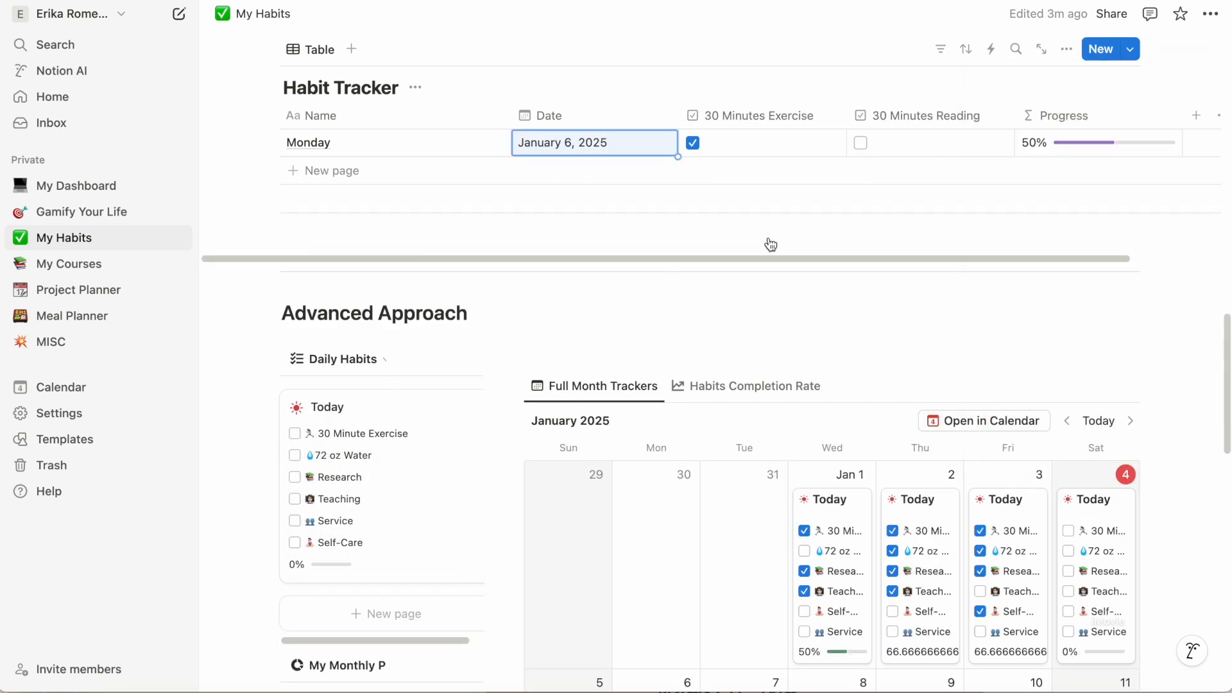
Add a Calendar view to the Habit Tracker database and look at its January 2025 month grid.
{"action": "scroll", "coordinate": [724, 245], "scroll_direction": "up", "scroll_amount": 6}
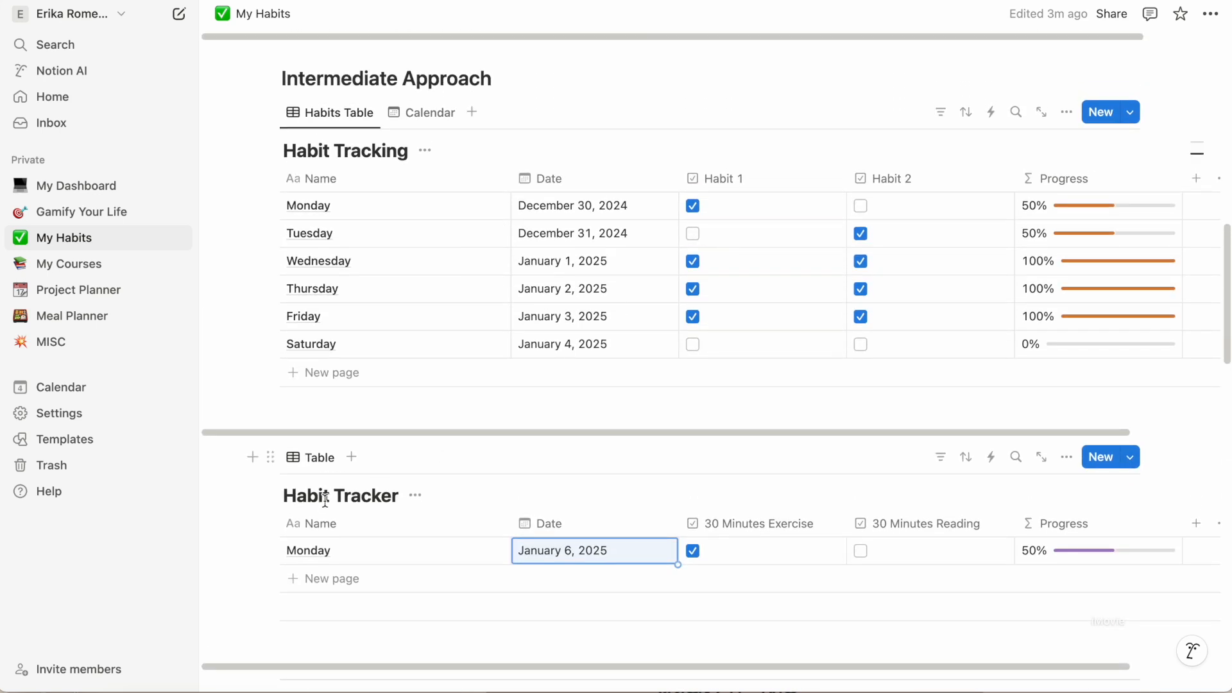
{"action": "left_click", "coordinate": [352, 457]}
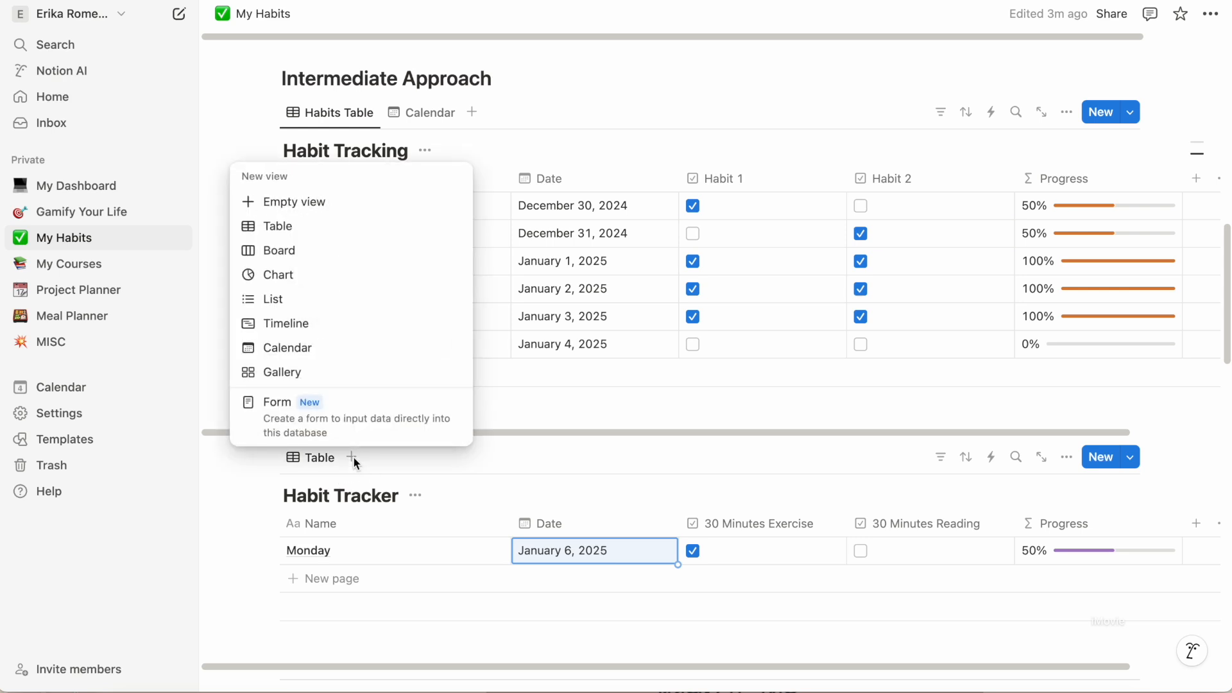
{"action": "left_click", "coordinate": [310, 350]}
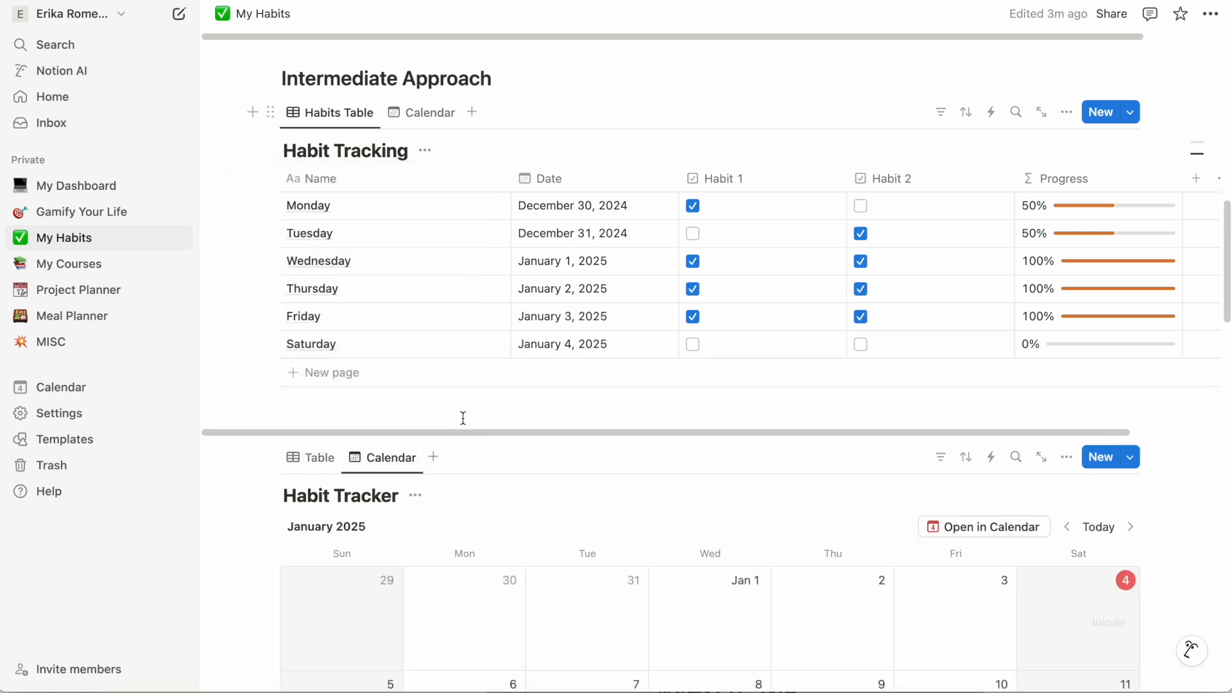
{"action": "scroll", "coordinate": [461, 415], "scroll_direction": "down", "scroll_amount": 5}
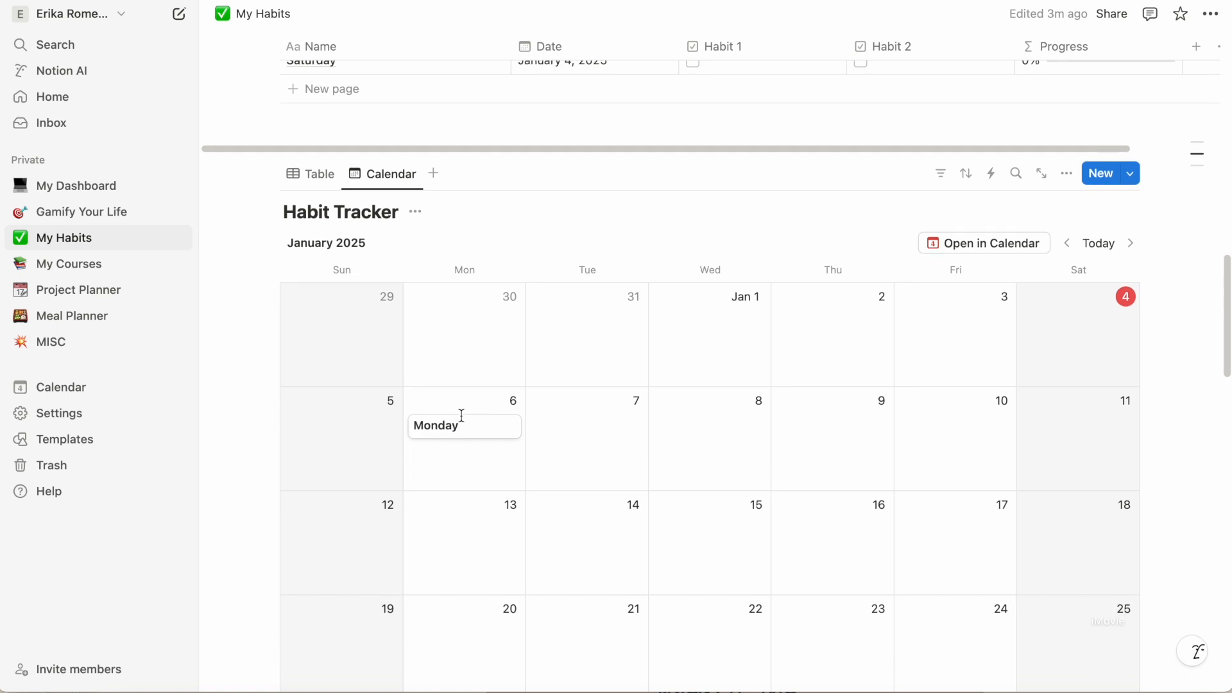
Show the 30 Minutes Exercise, 30 Minutes Reading and Progress properties on the Habit Tracker calendar cards.
{"action": "scroll", "coordinate": [461, 418], "scroll_direction": "down", "scroll_amount": 1}
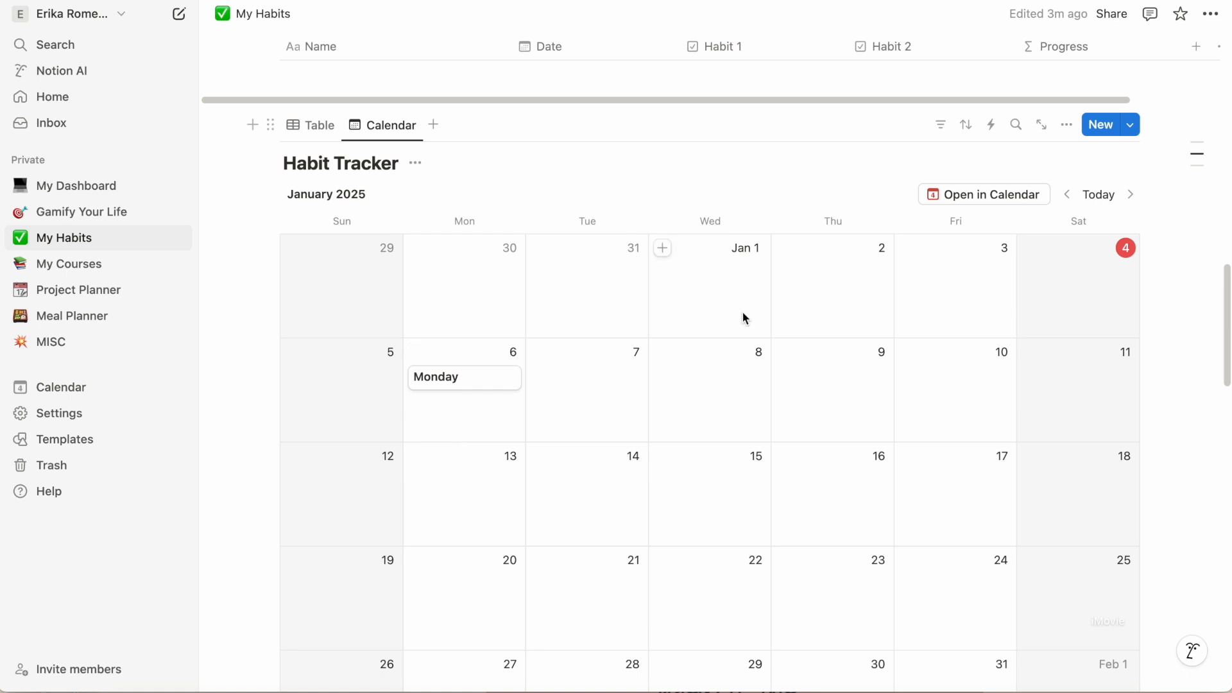
{"action": "left_click", "coordinate": [1065, 136]}
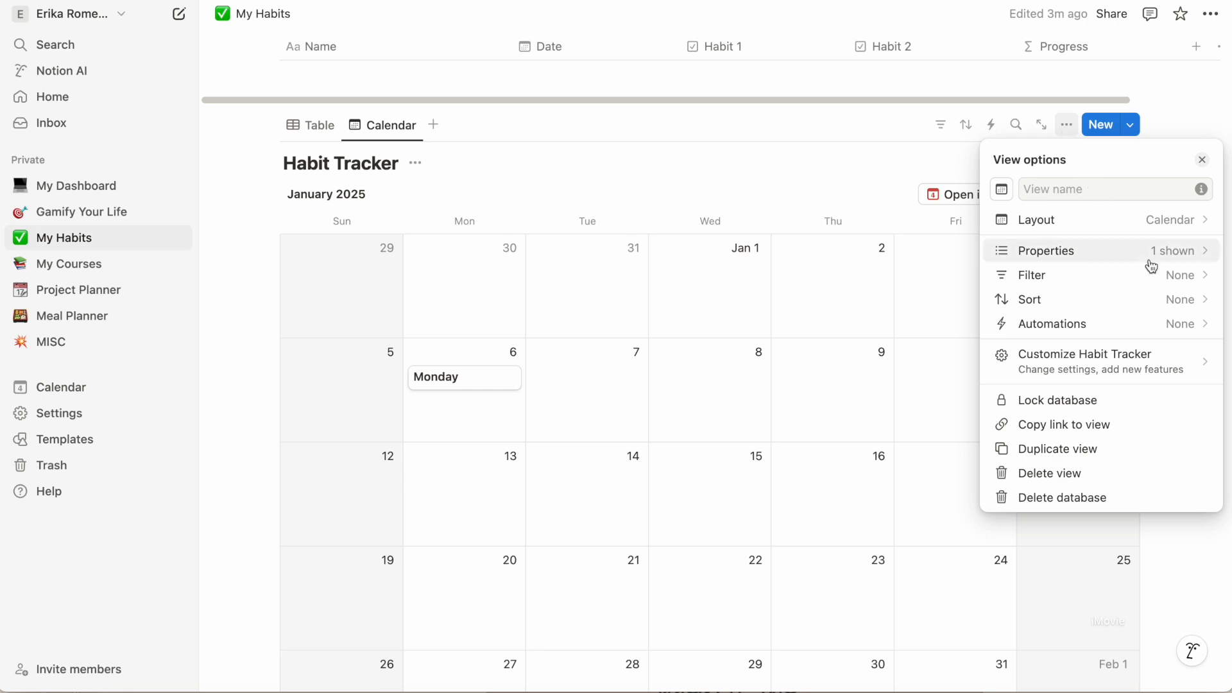
{"action": "left_click", "coordinate": [1175, 260]}
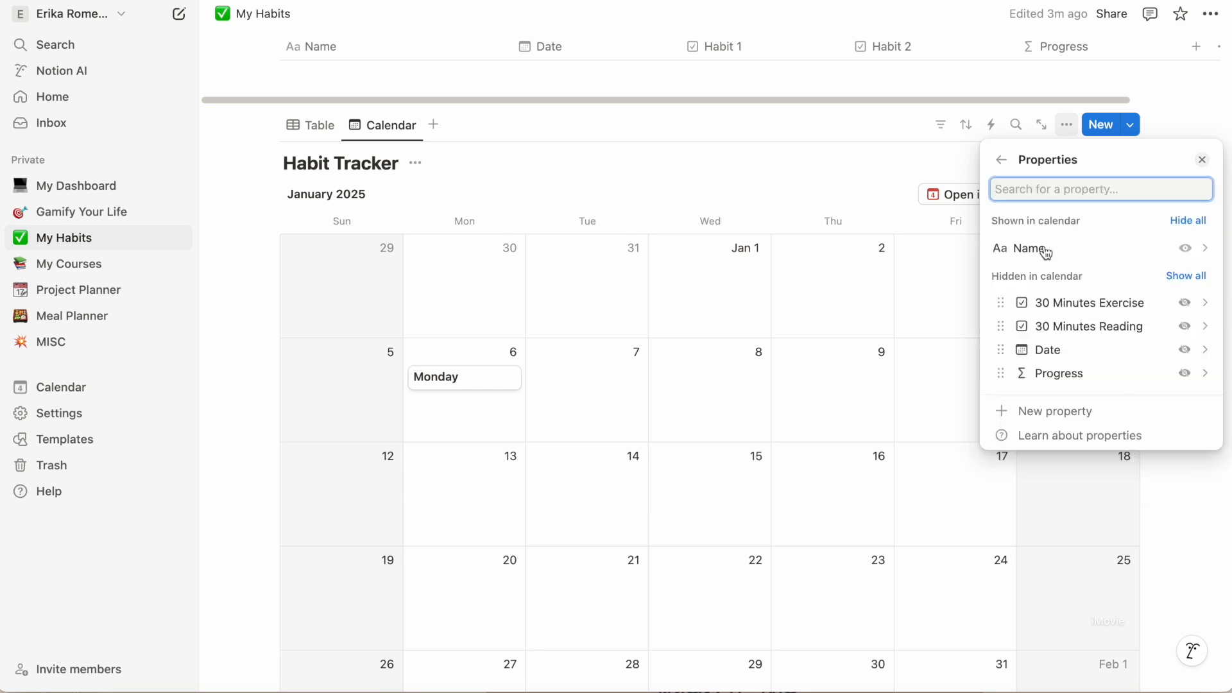
{"action": "left_click", "coordinate": [1186, 305]}
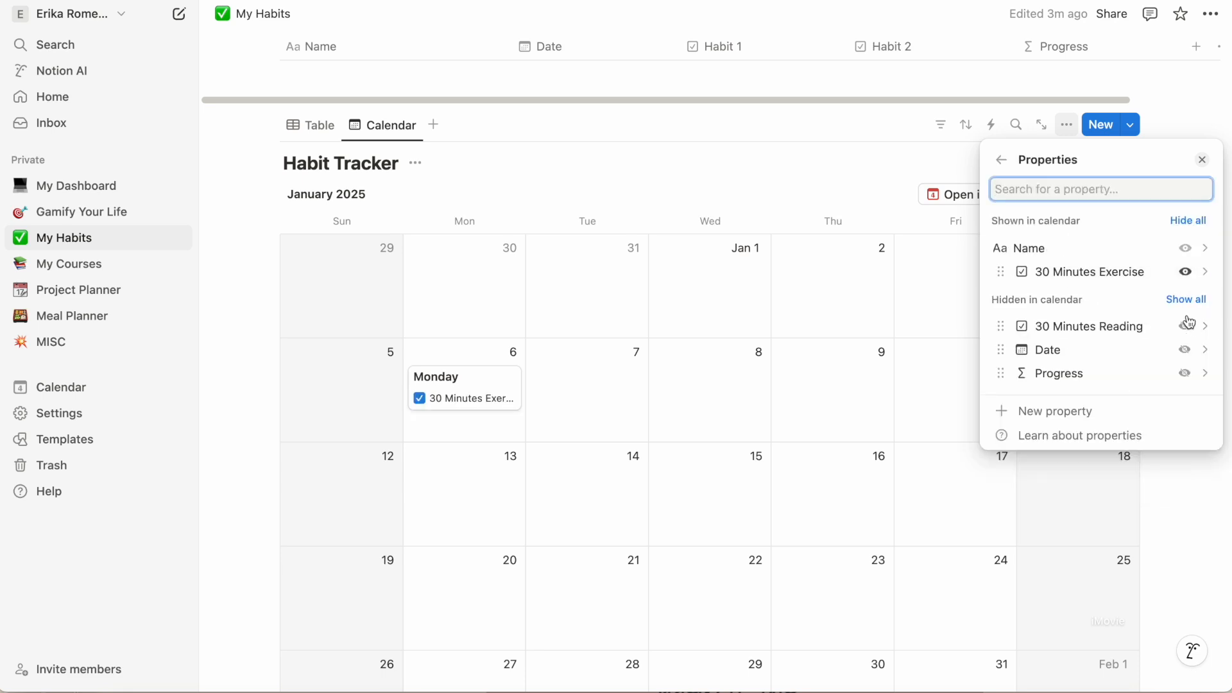
{"action": "left_click", "coordinate": [1186, 326]}
{"action": "left_click", "coordinate": [1185, 374]}
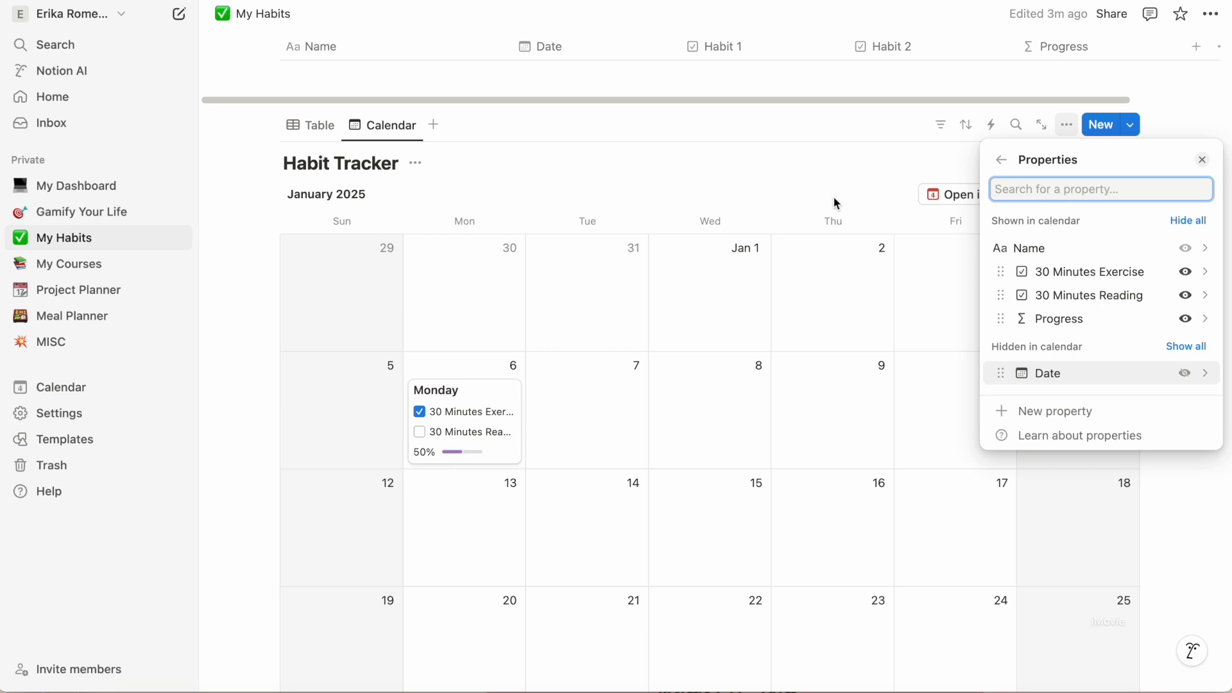
{"action": "left_click", "coordinate": [891, 127]}
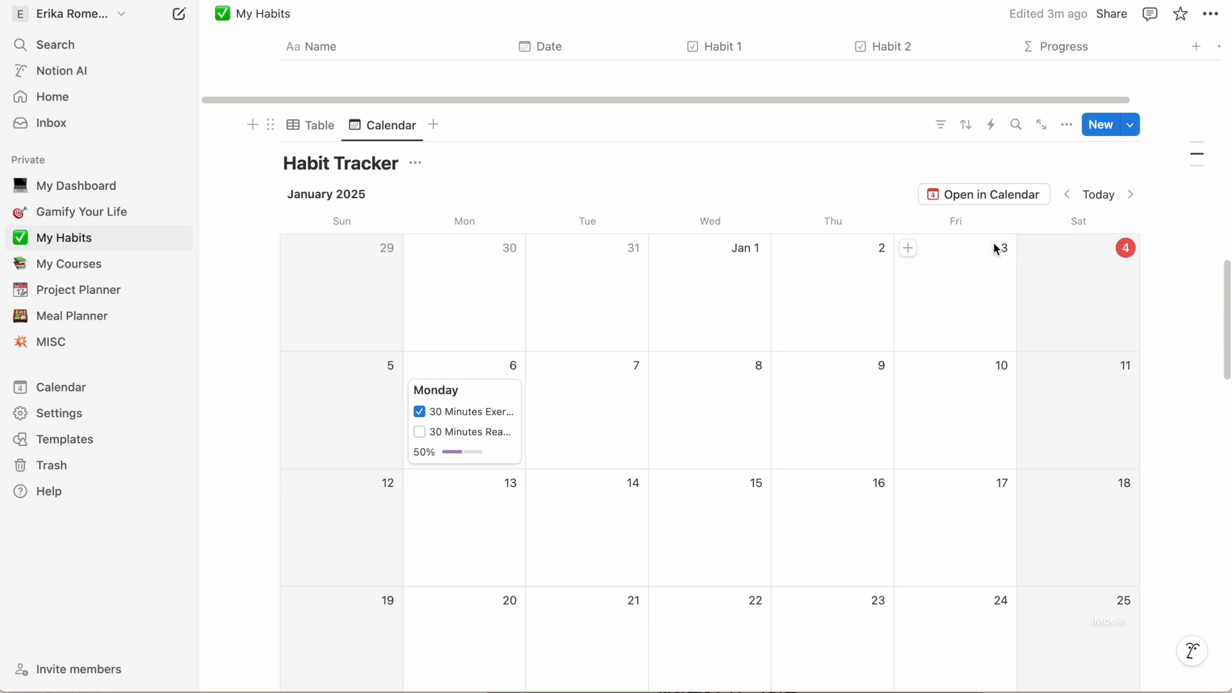
Return the Habit Tracker to its Table view and create a new template titled "Today" without a date.
{"action": "scroll", "coordinate": [557, 169], "scroll_direction": "down", "scroll_amount": 1}
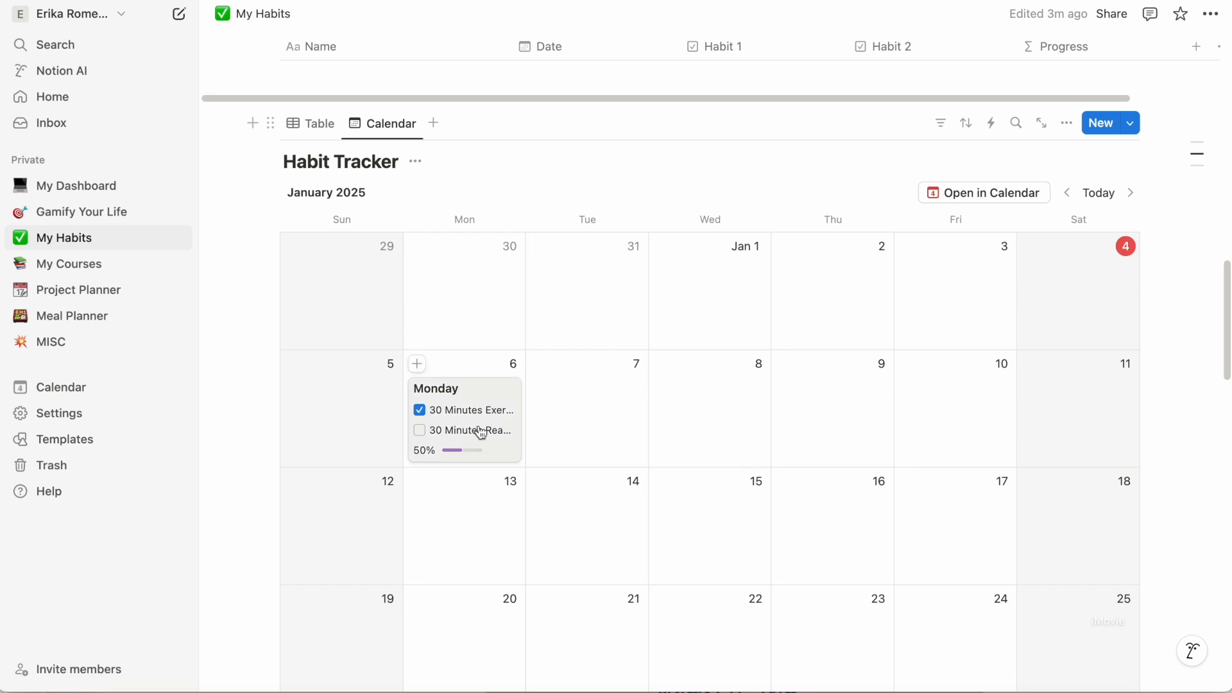
{"action": "scroll", "coordinate": [698, 478], "scroll_direction": "down", "scroll_amount": 1}
{"action": "scroll", "coordinate": [697, 473], "scroll_direction": "down", "scroll_amount": 5}
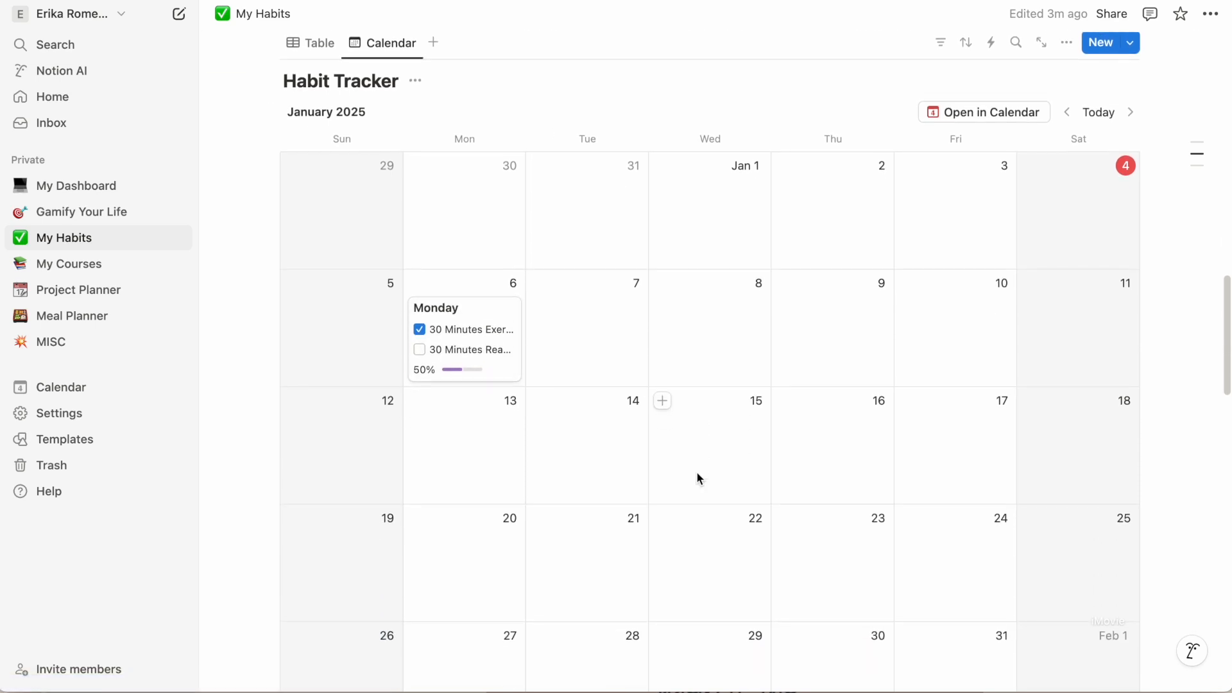
{"action": "scroll", "coordinate": [697, 474], "scroll_direction": "up", "scroll_amount": 1}
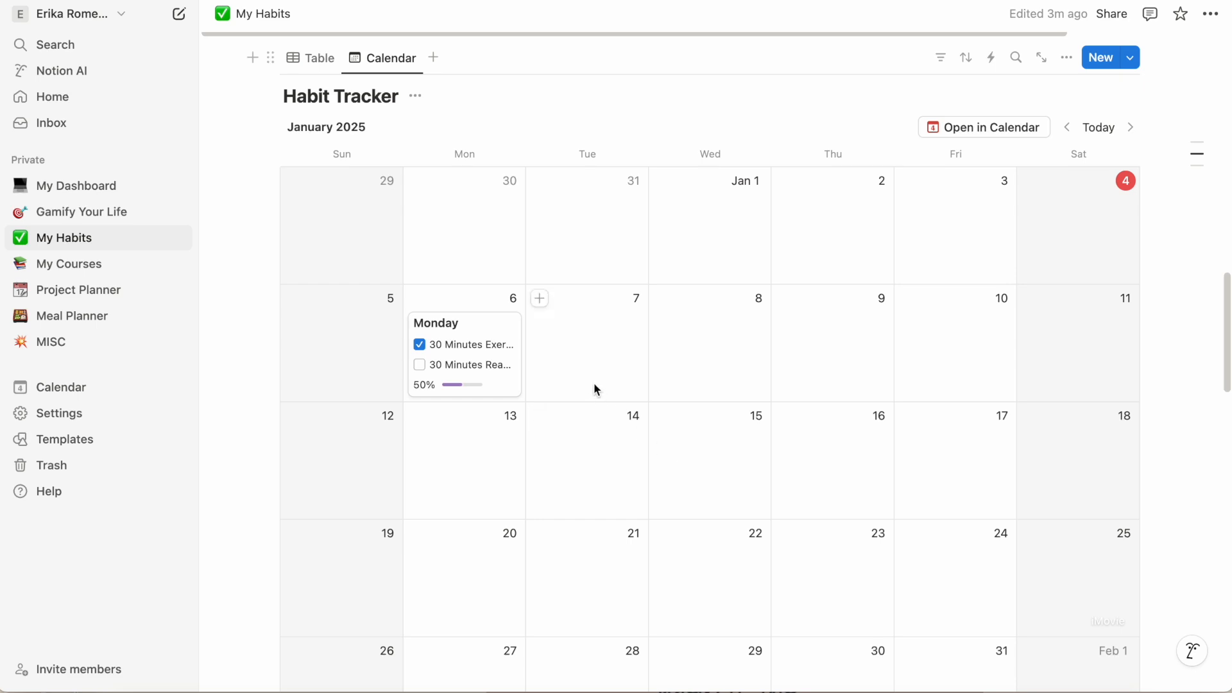
{"action": "scroll", "coordinate": [642, 339], "scroll_direction": "up", "scroll_amount": 2}
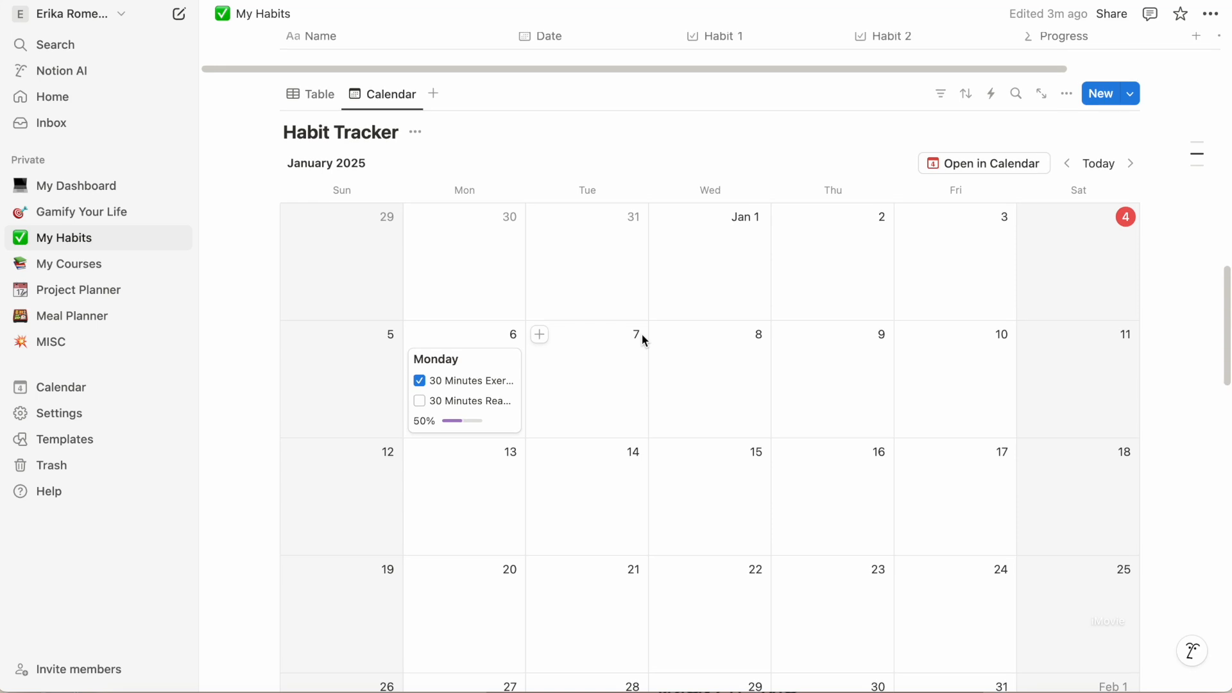
{"action": "left_click", "coordinate": [315, 101]}
{"action": "scroll", "coordinate": [911, 257], "scroll_direction": "up", "scroll_amount": 2}
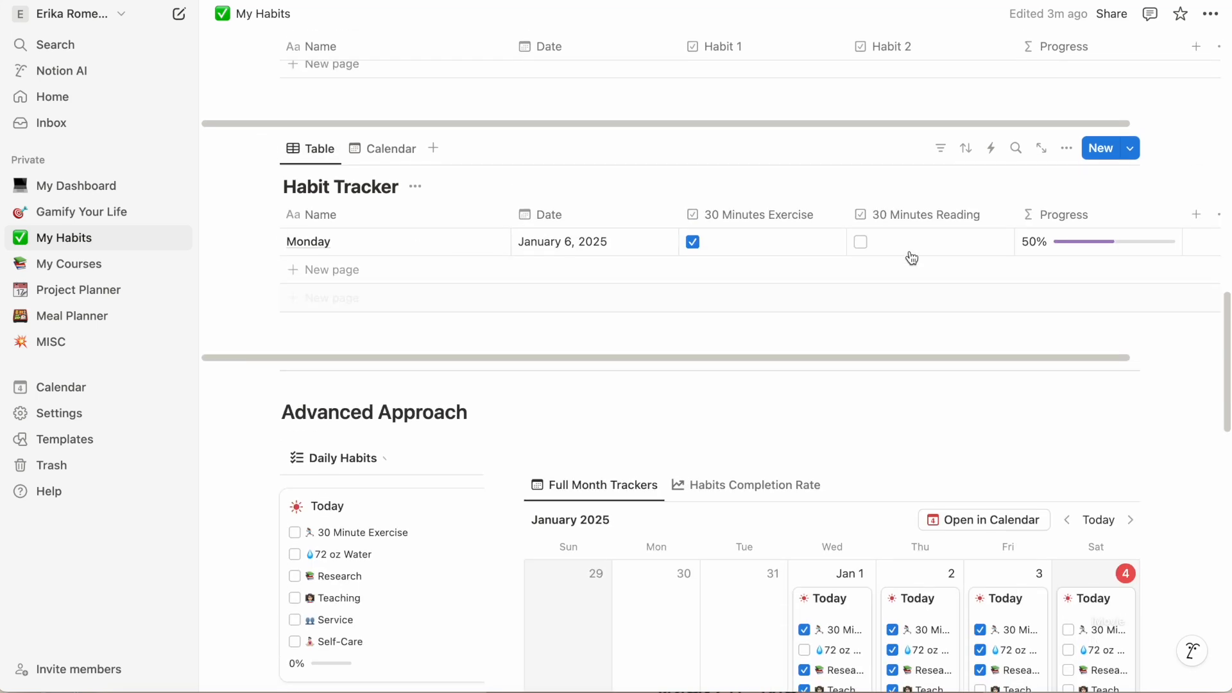
{"action": "left_click", "coordinate": [1130, 149]}
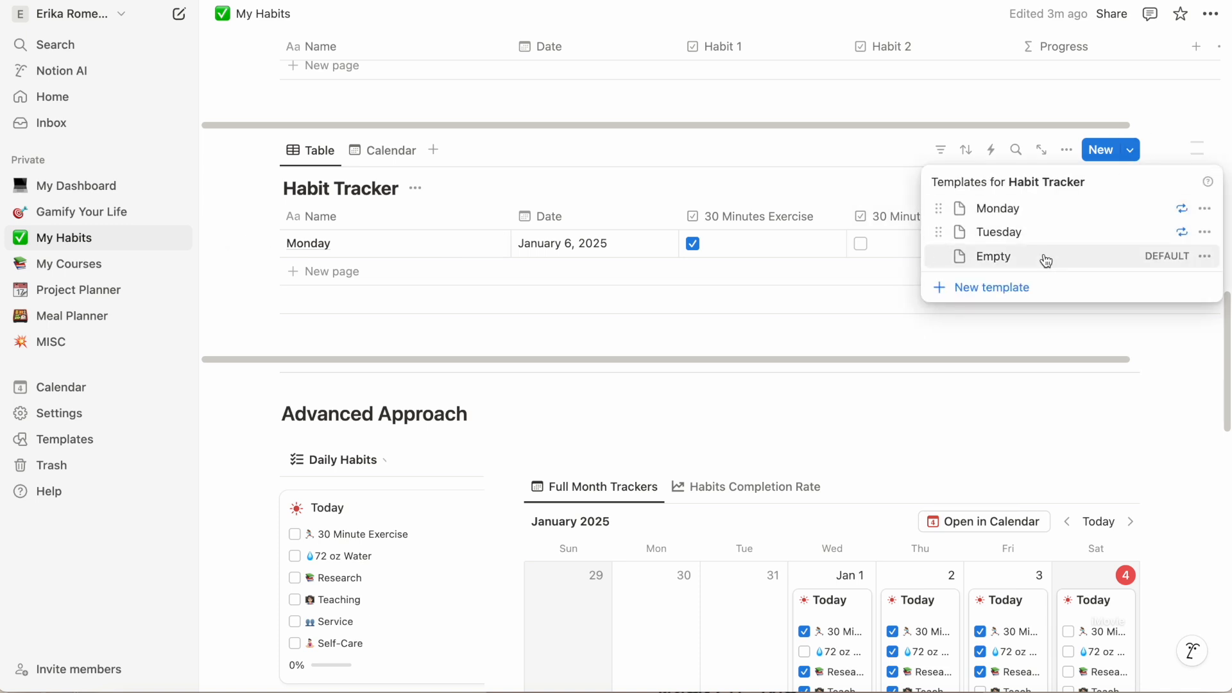
{"action": "left_click", "coordinate": [1029, 287]}
{"action": "type", "text": "Tod"}
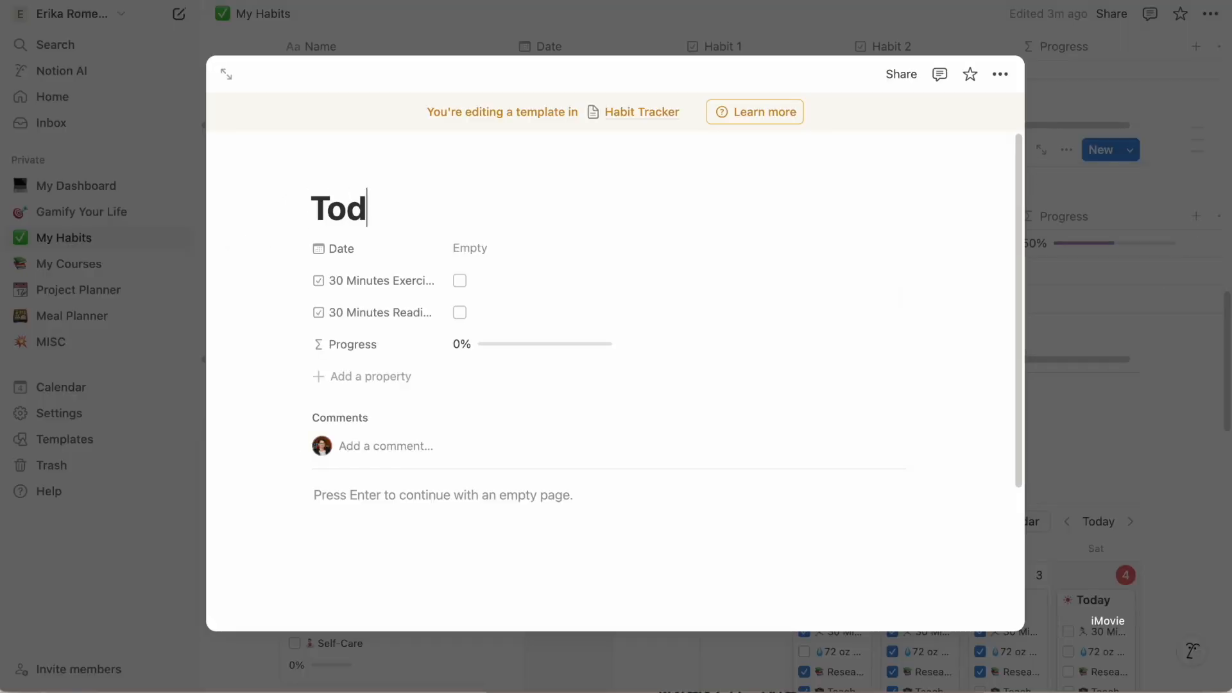
{"action": "type", "text": "ay"}
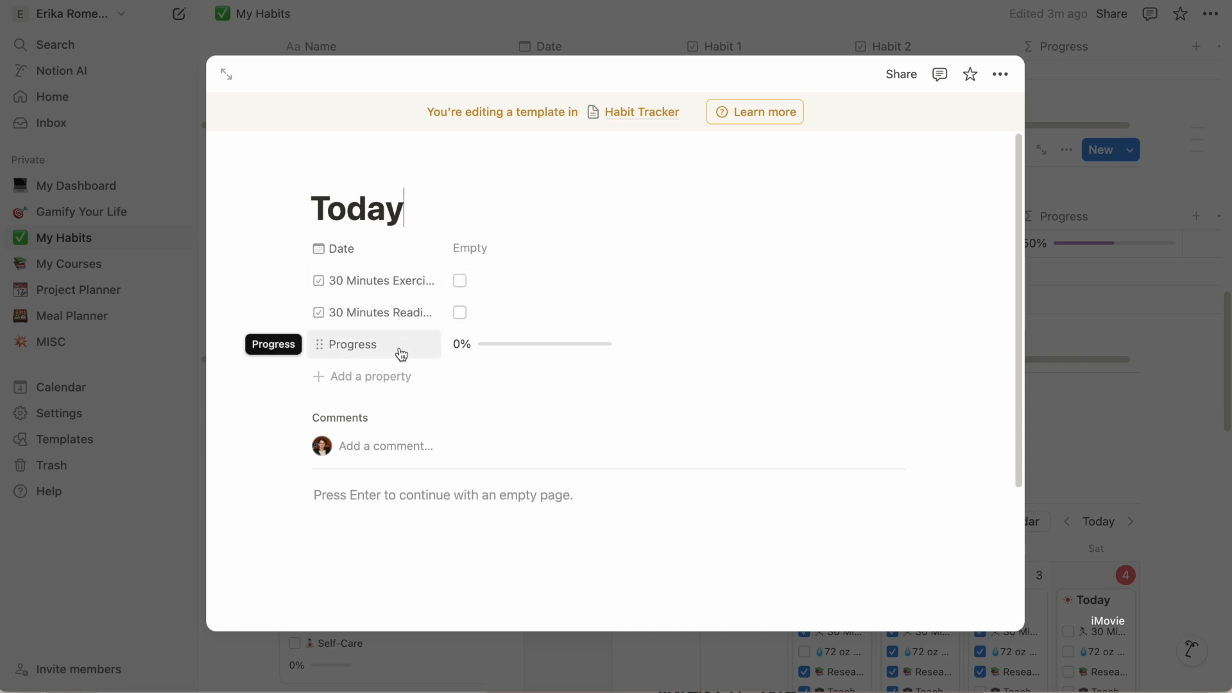
{"action": "left_click", "coordinate": [1119, 359]}
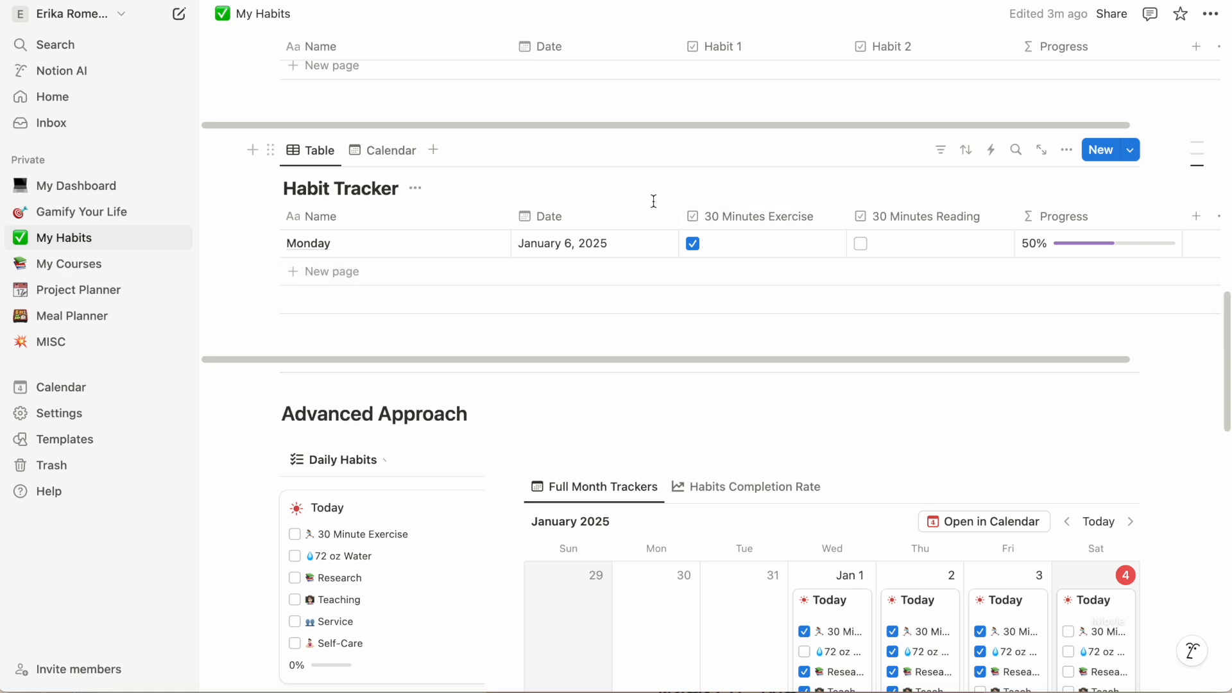
In the Habit Tracker's Calendar view, add entries on January 4 and January 3, 2025 using the Today template.
{"action": "left_click", "coordinate": [385, 157]}
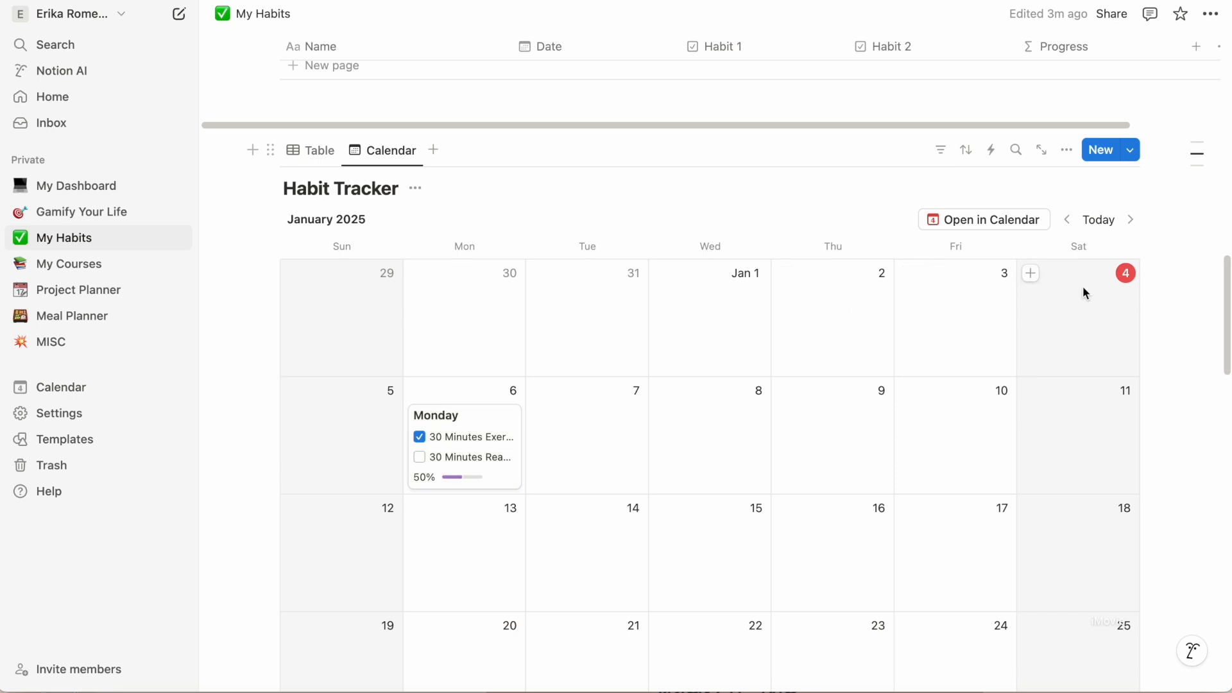
{"action": "left_click", "coordinate": [1029, 277]}
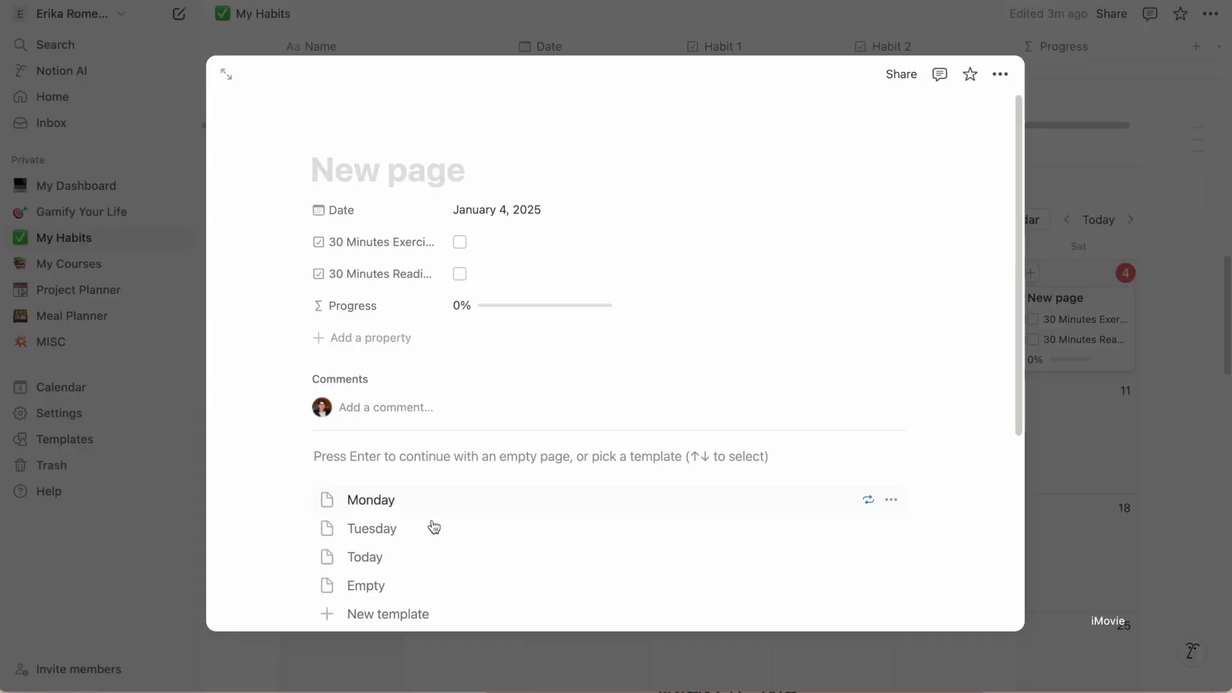
{"action": "left_click", "coordinate": [364, 569]}
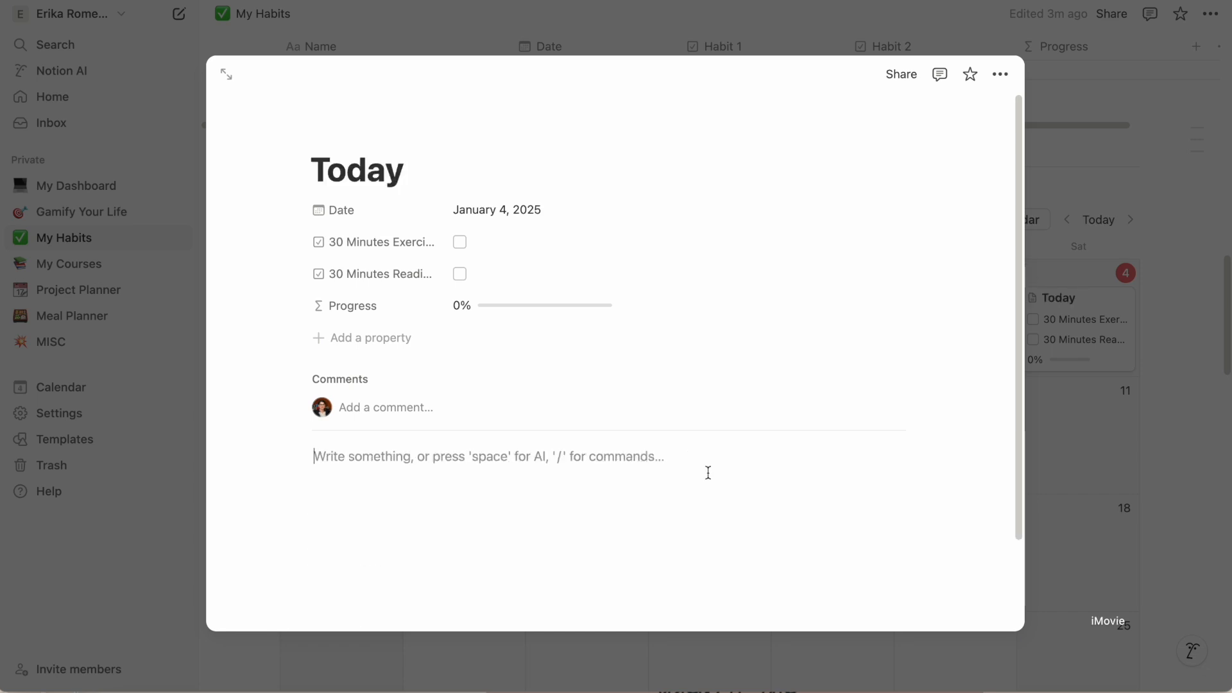
{"action": "left_click", "coordinate": [1058, 417]}
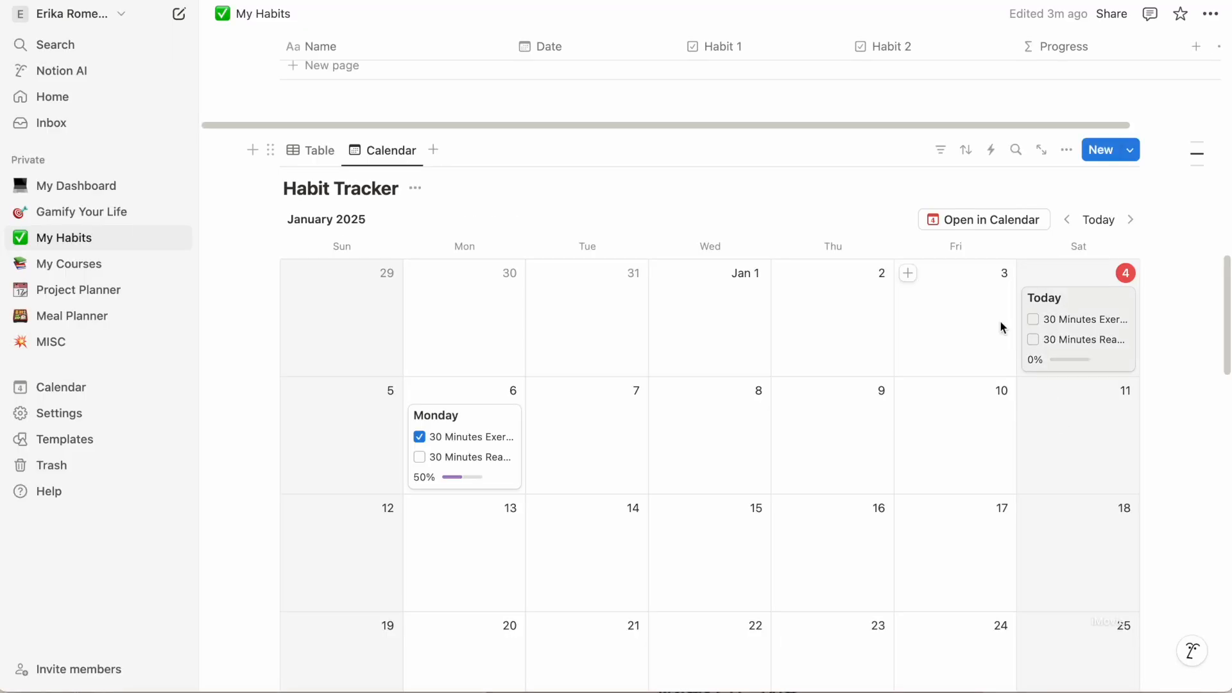
{"action": "left_click", "coordinate": [907, 273]}
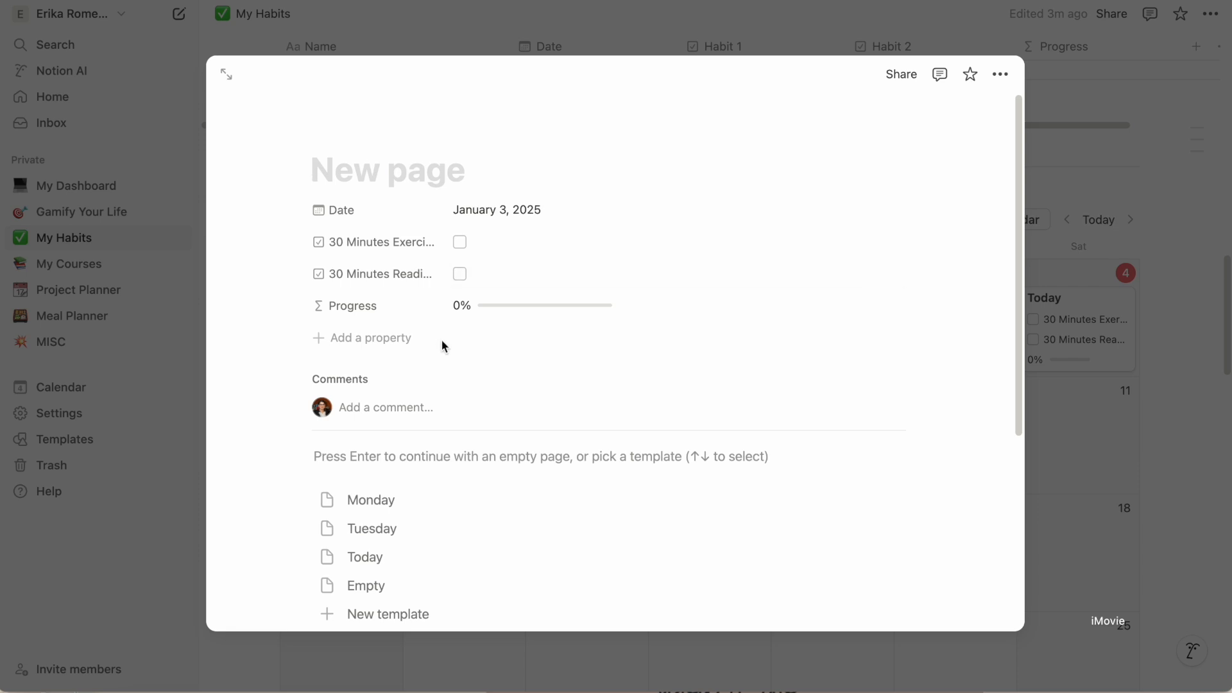
{"action": "left_click", "coordinate": [385, 560]}
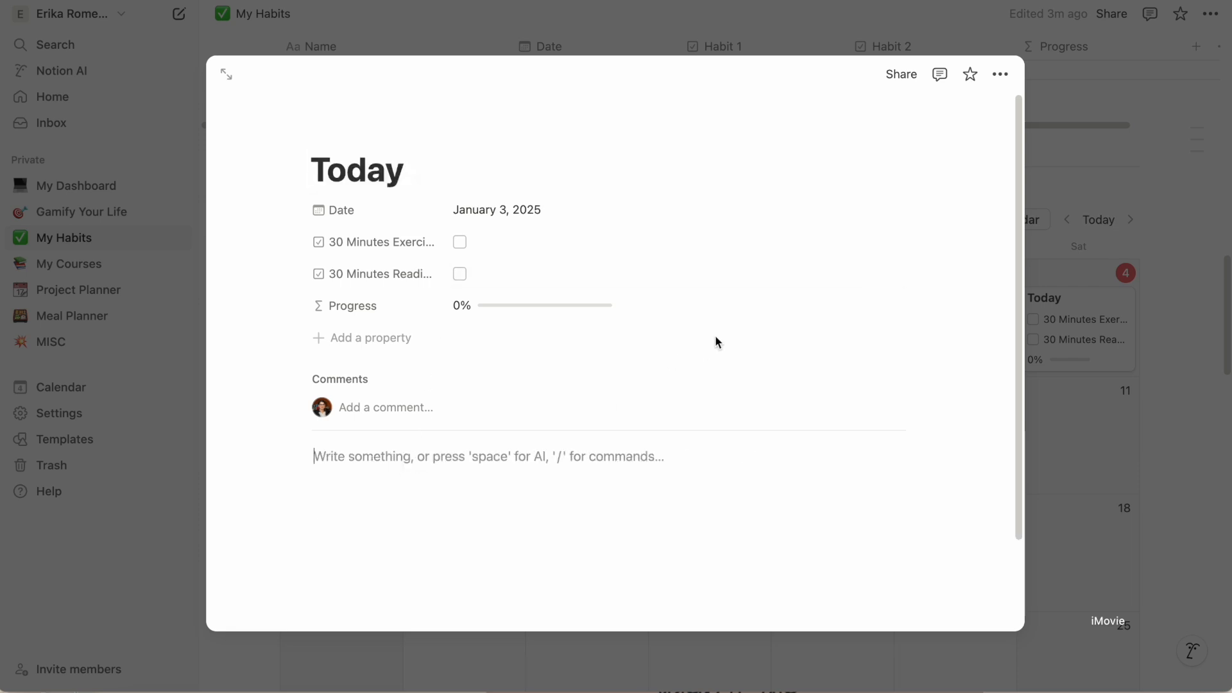
{"action": "left_click", "coordinate": [1124, 152]}
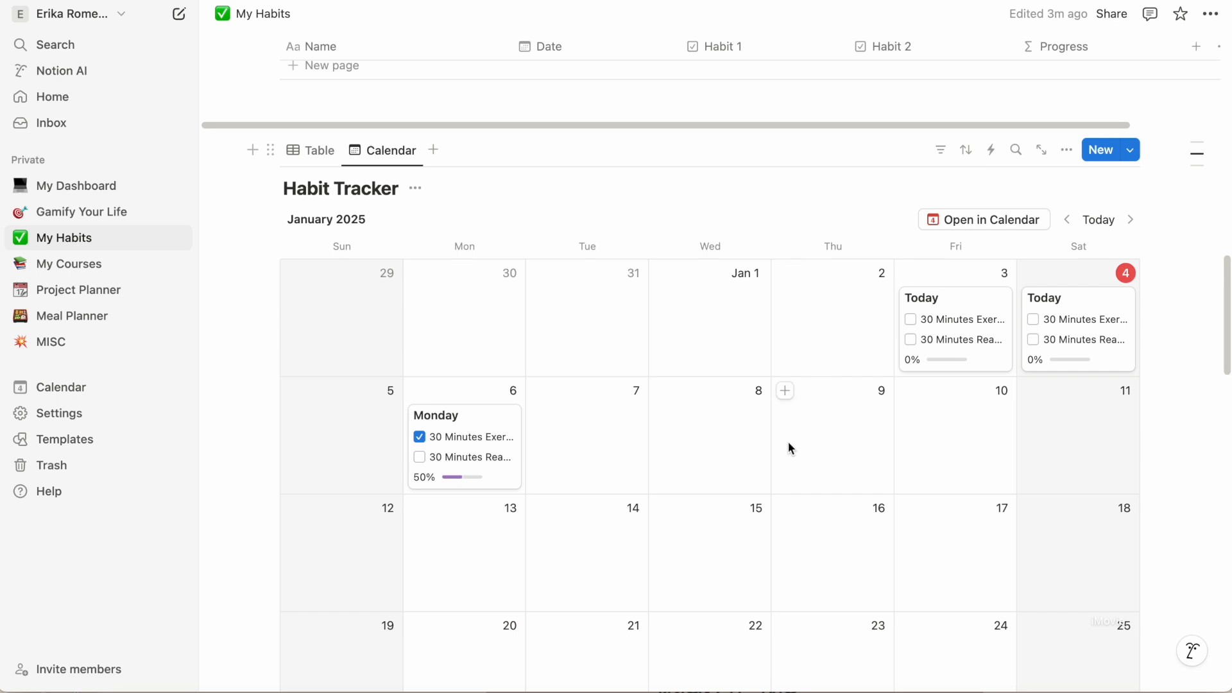
Mark 30 Minutes Exercise as done on the January 3 entry and both habits as done on the January 4 entry.
{"action": "scroll", "coordinate": [788, 443], "scroll_direction": "down", "scroll_amount": 3}
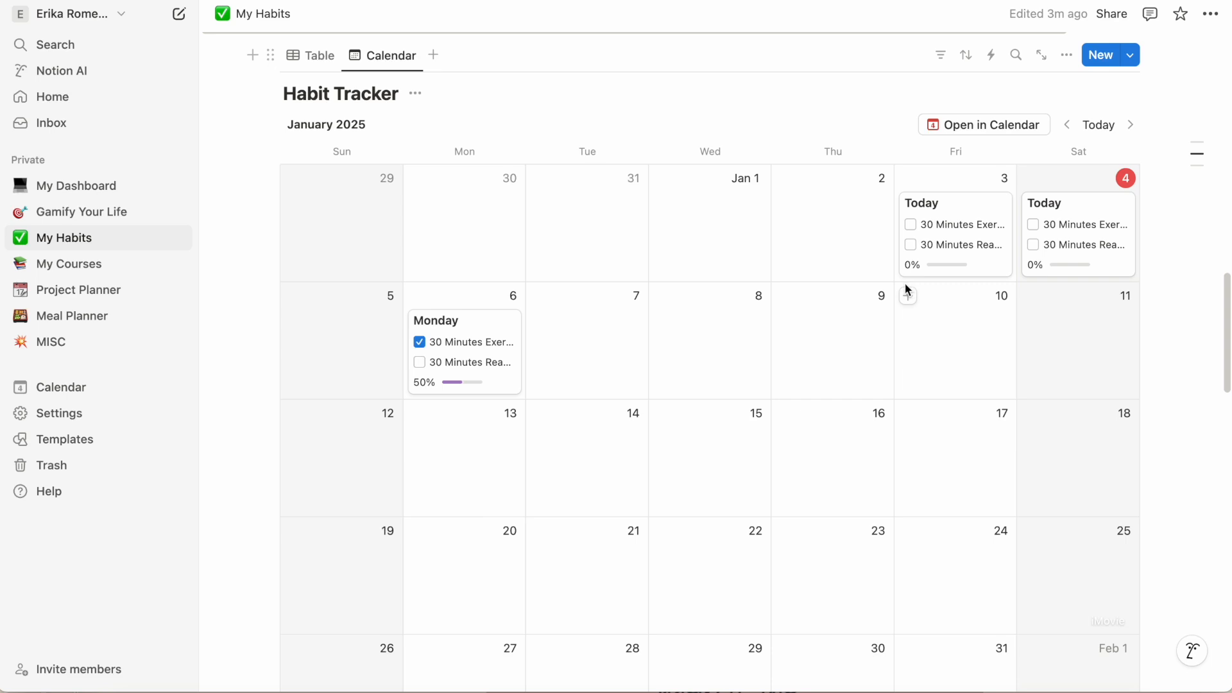
{"action": "scroll", "coordinate": [905, 292], "scroll_direction": "down", "scroll_amount": 1}
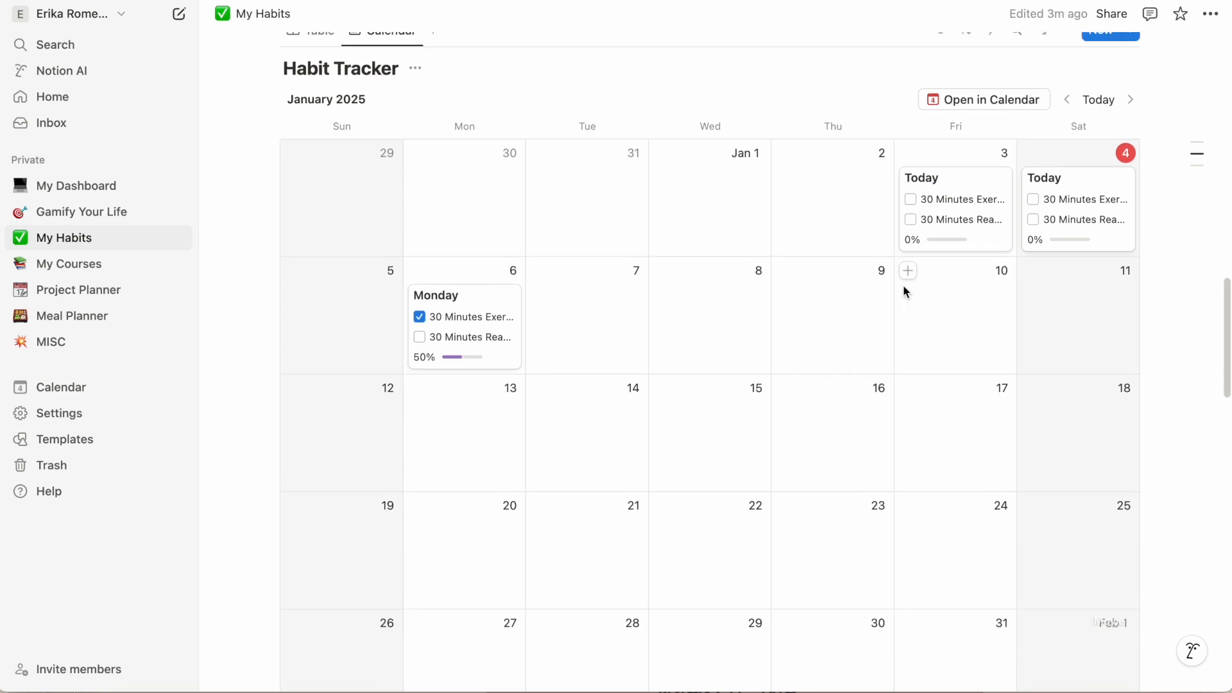
{"action": "left_click", "coordinate": [911, 199]}
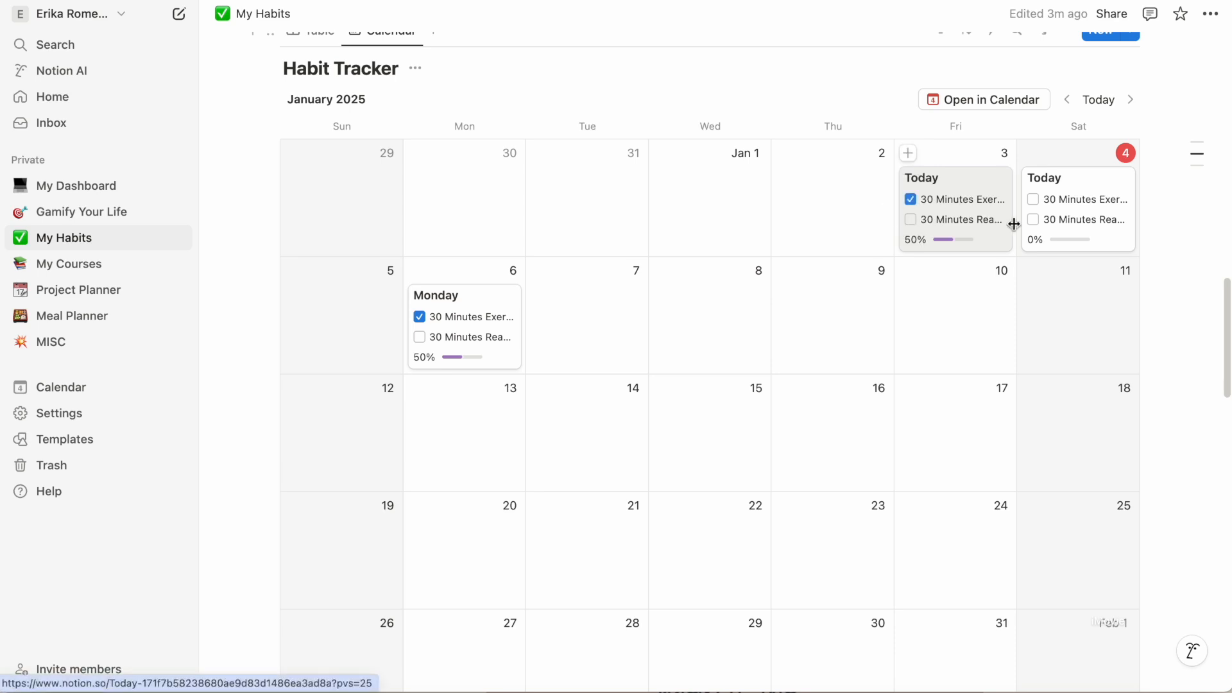
{"action": "left_click", "coordinate": [1045, 230]}
{"action": "left_click", "coordinate": [1091, 138]}
{"action": "left_click", "coordinate": [1032, 221]}
{"action": "left_click", "coordinate": [1032, 202]}
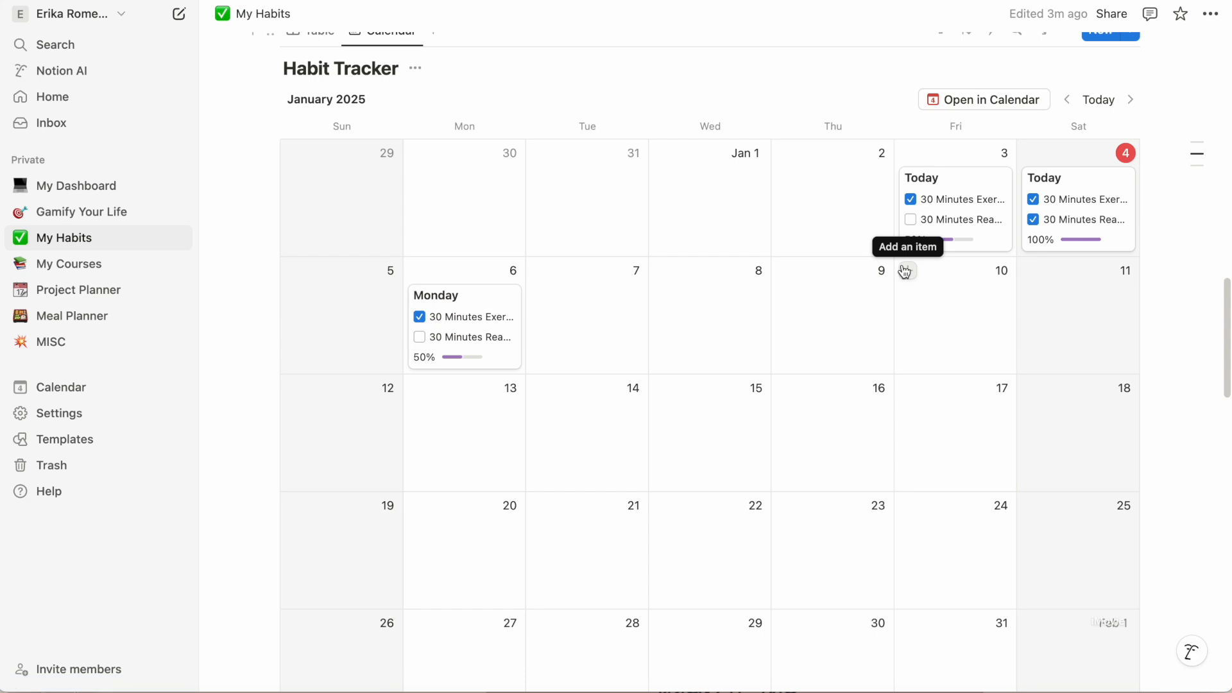
Rename the January 3 calendar entry as "Friday" and look at the January 4 entry's page.
{"action": "left_click", "coordinate": [955, 194]}
{"action": "double_click", "coordinate": [365, 169]}
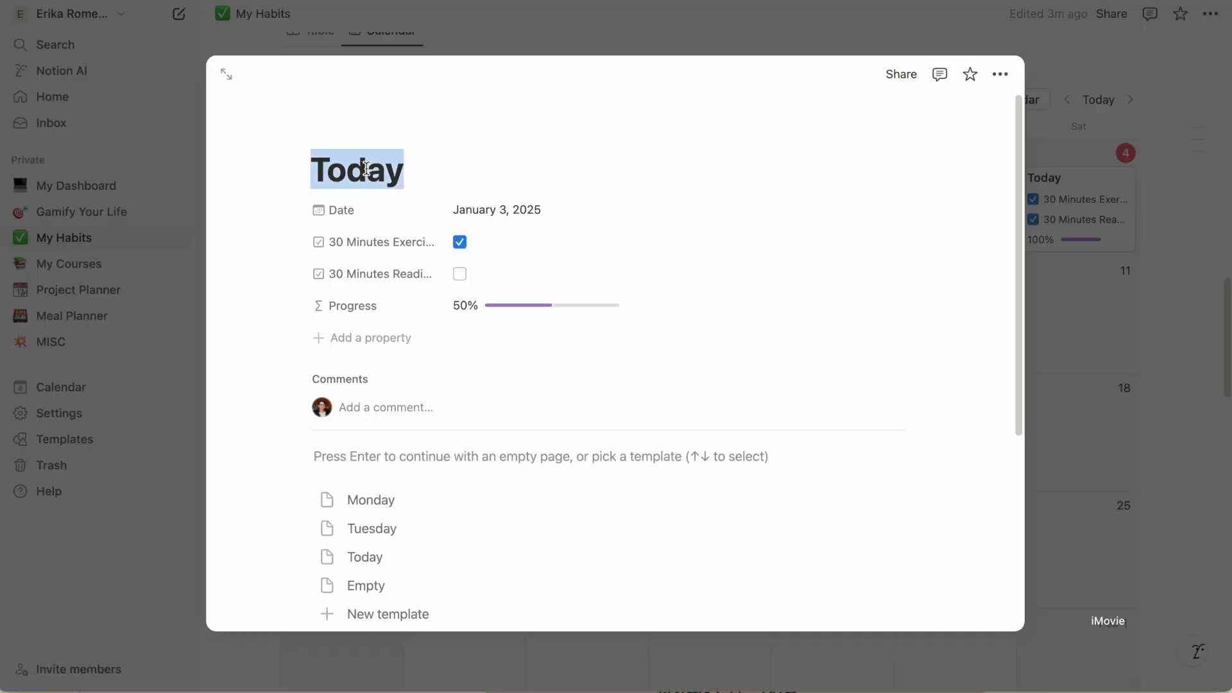
{"action": "type", "text": "Friday"}
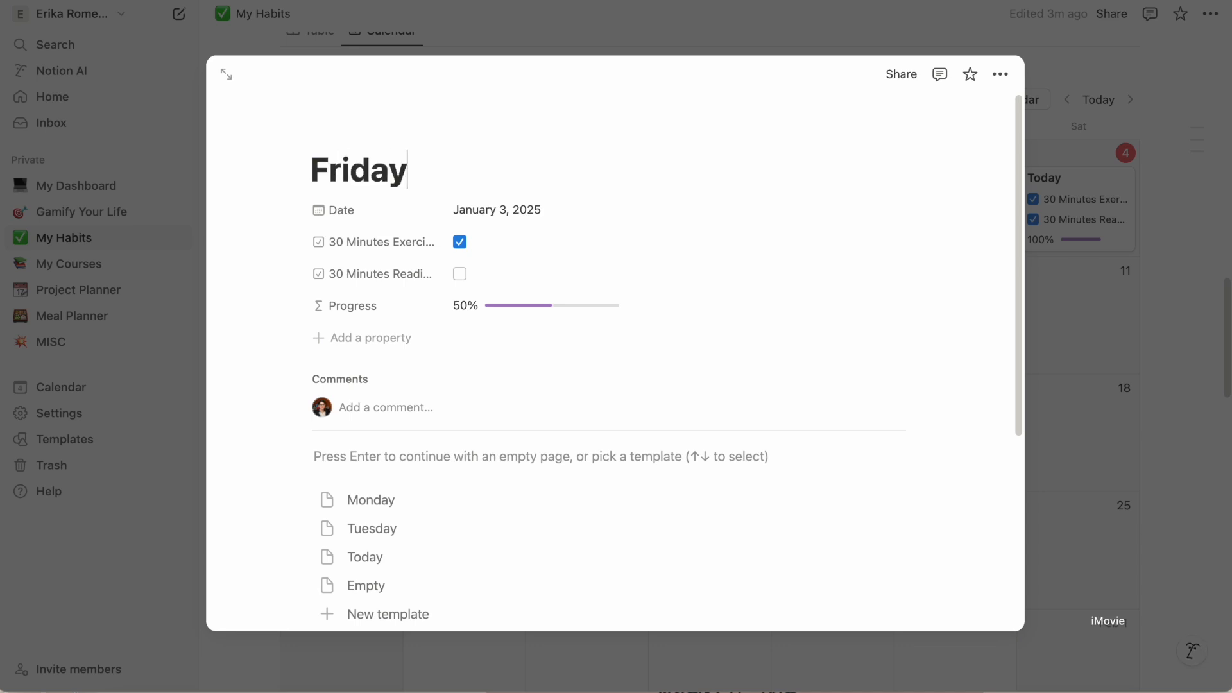
{"action": "left_click", "coordinate": [1083, 383]}
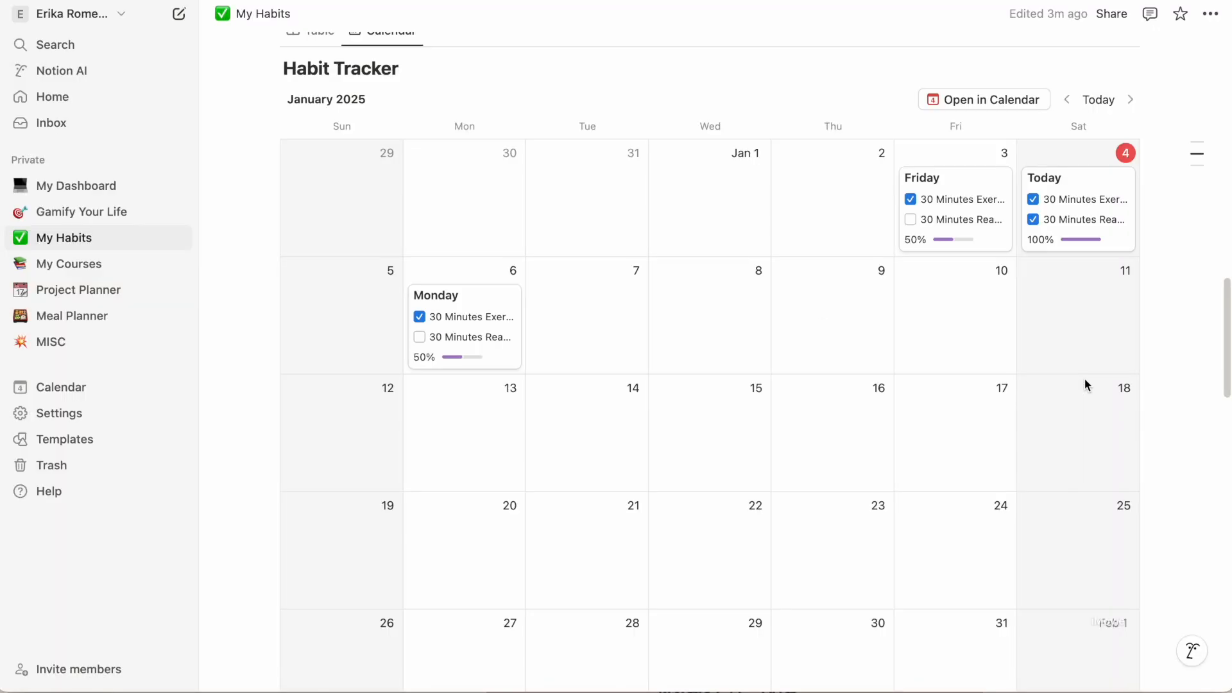
{"action": "left_click", "coordinate": [1056, 182]}
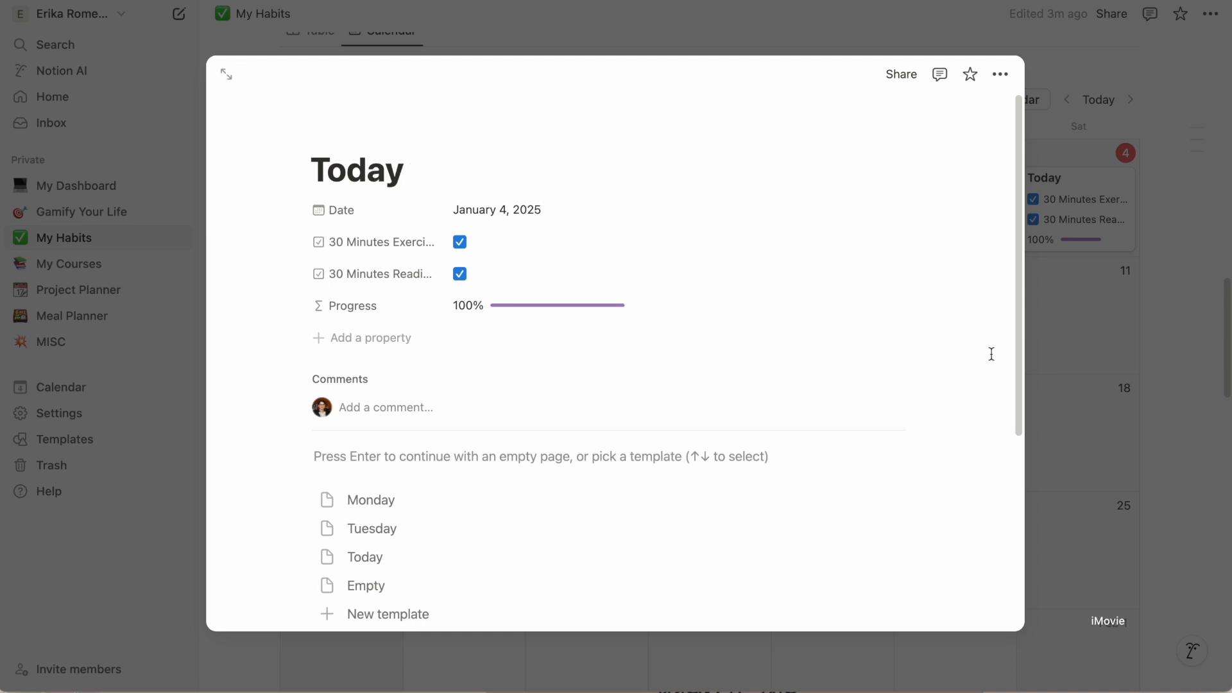
{"action": "left_click", "coordinate": [1094, 361]}
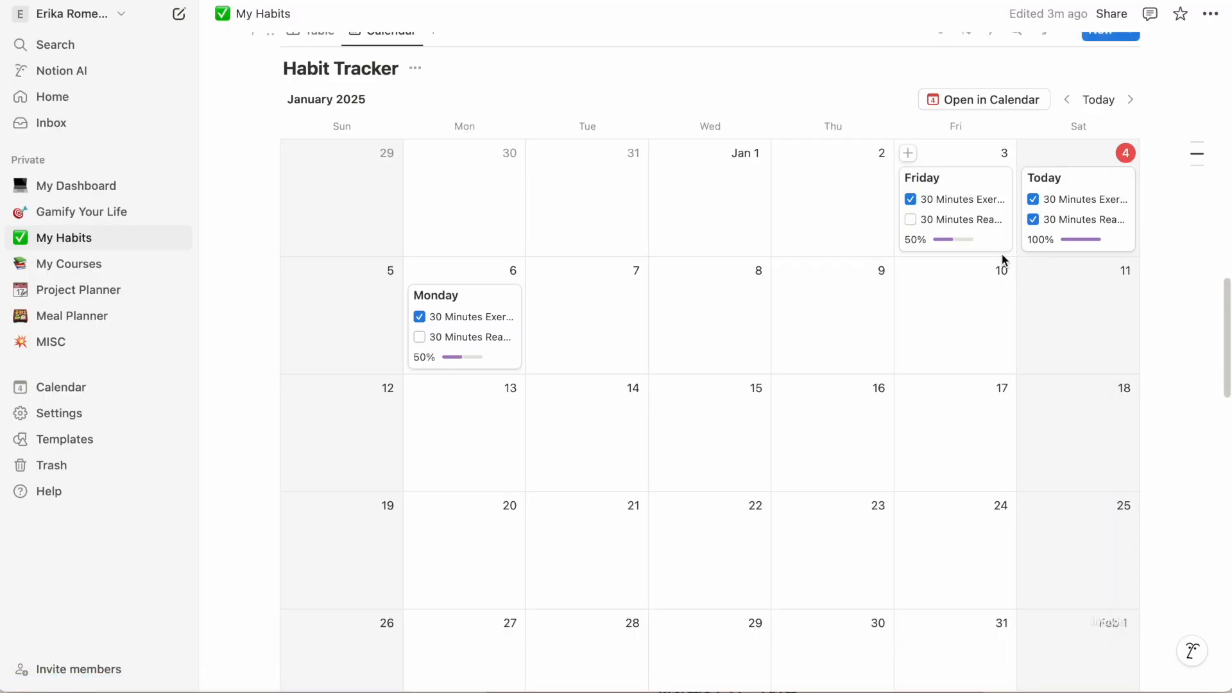
Switch the Habit Tracker to its Table view and mark 30 Minute Exercise as done on the Advanced Approach's Daily Habits card.
{"action": "scroll", "coordinate": [1001, 256], "scroll_direction": "up", "scroll_amount": 1}
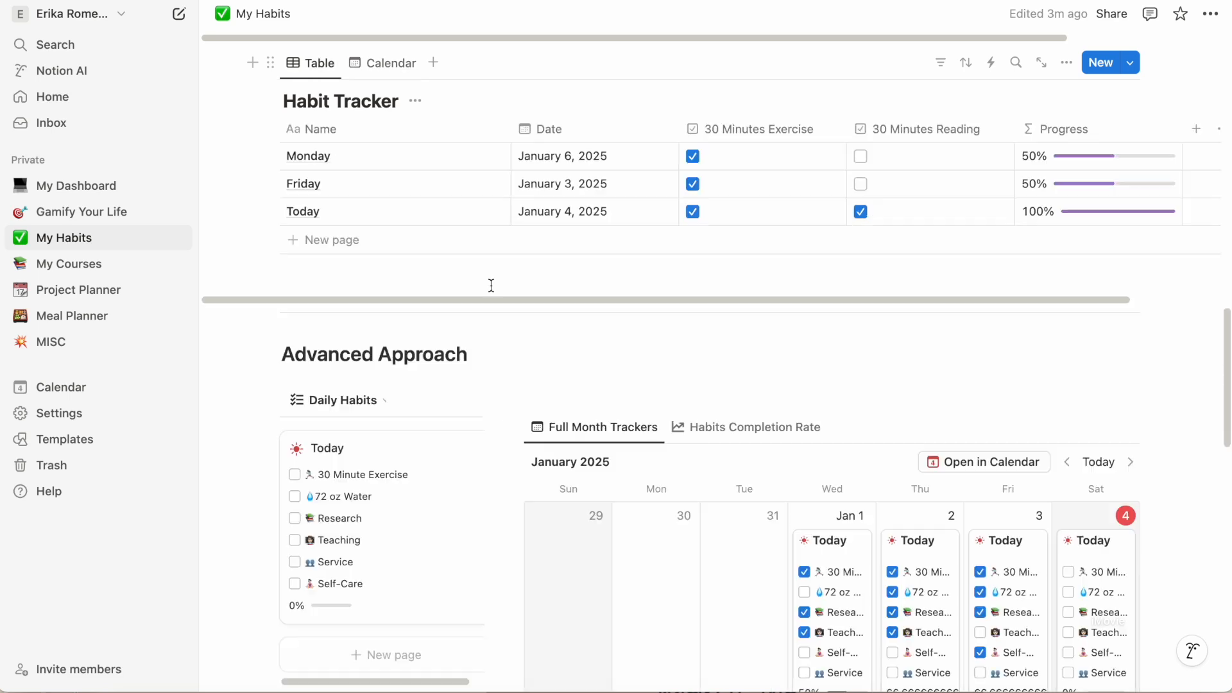
{"action": "scroll", "coordinate": [491, 285], "scroll_direction": "down", "scroll_amount": 5}
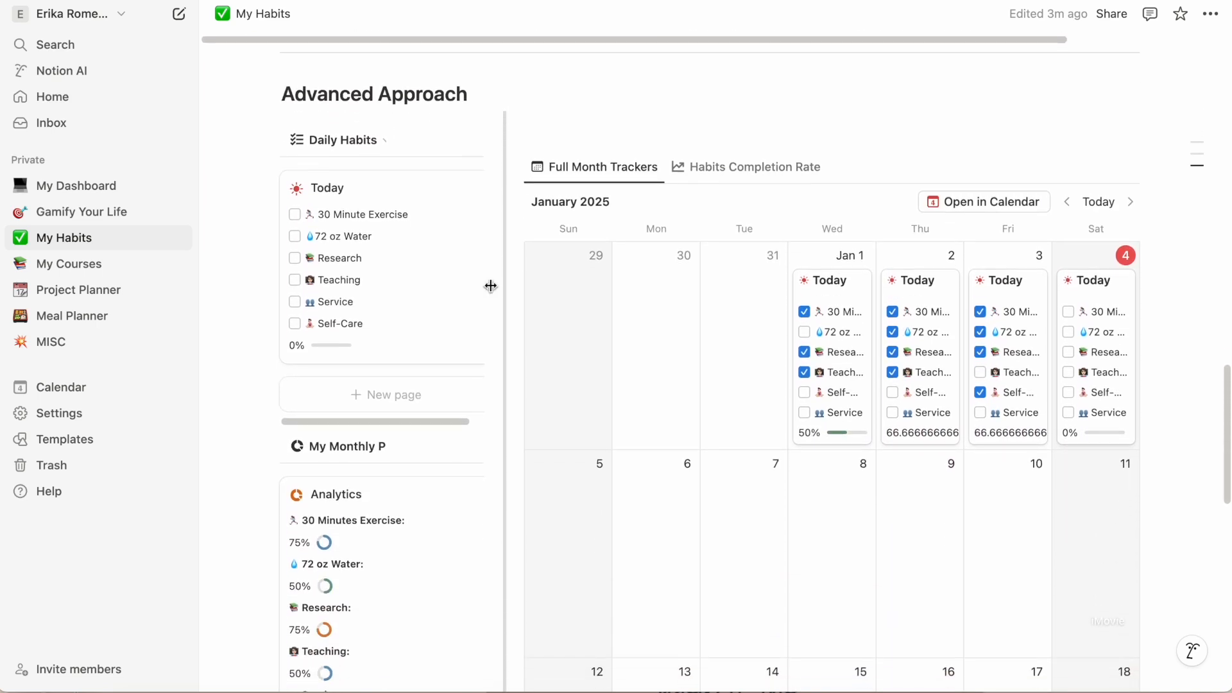
{"action": "scroll", "coordinate": [490, 286], "scroll_direction": "down", "scroll_amount": 1}
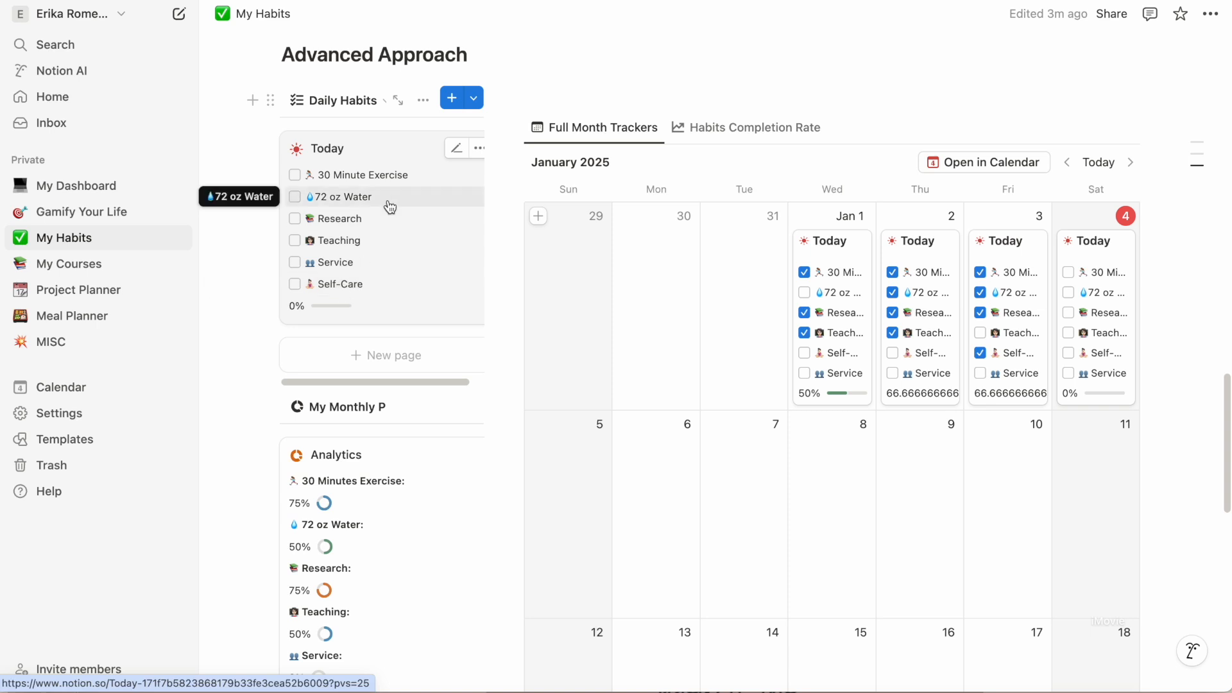
{"action": "left_click", "coordinate": [295, 175]}
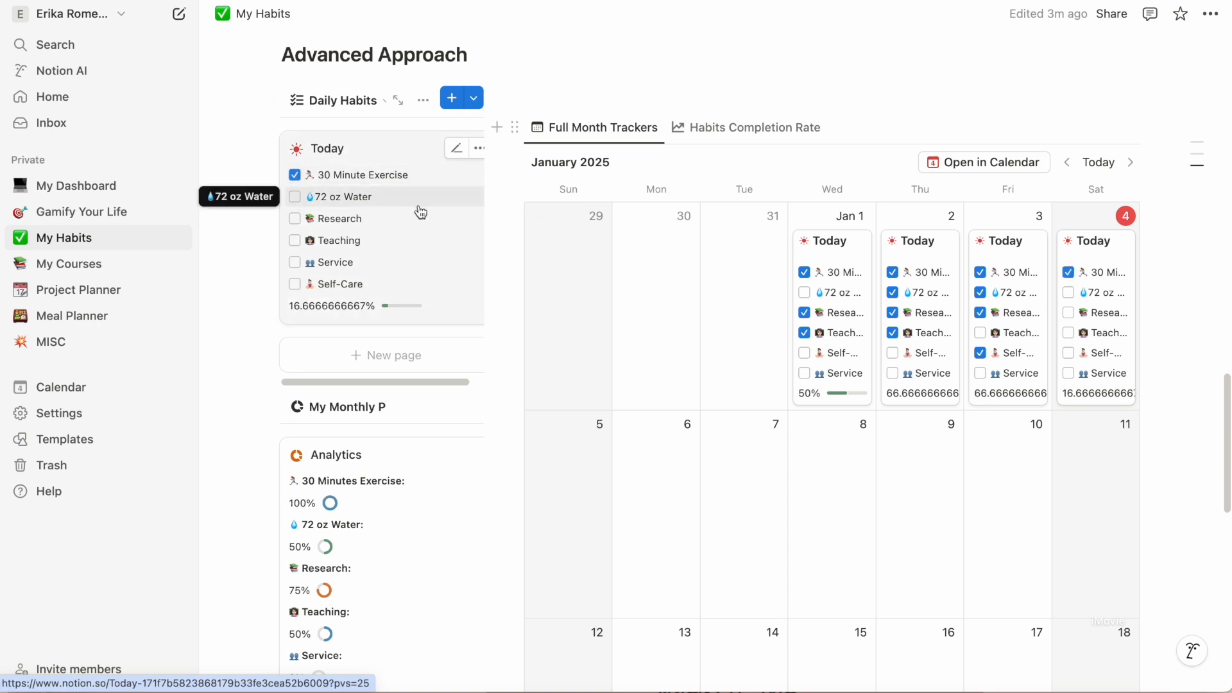
Mark Research and Self-Care as done on the Today card of the Advanced Approach's Daily Habits.
{"action": "left_click", "coordinate": [295, 219]}
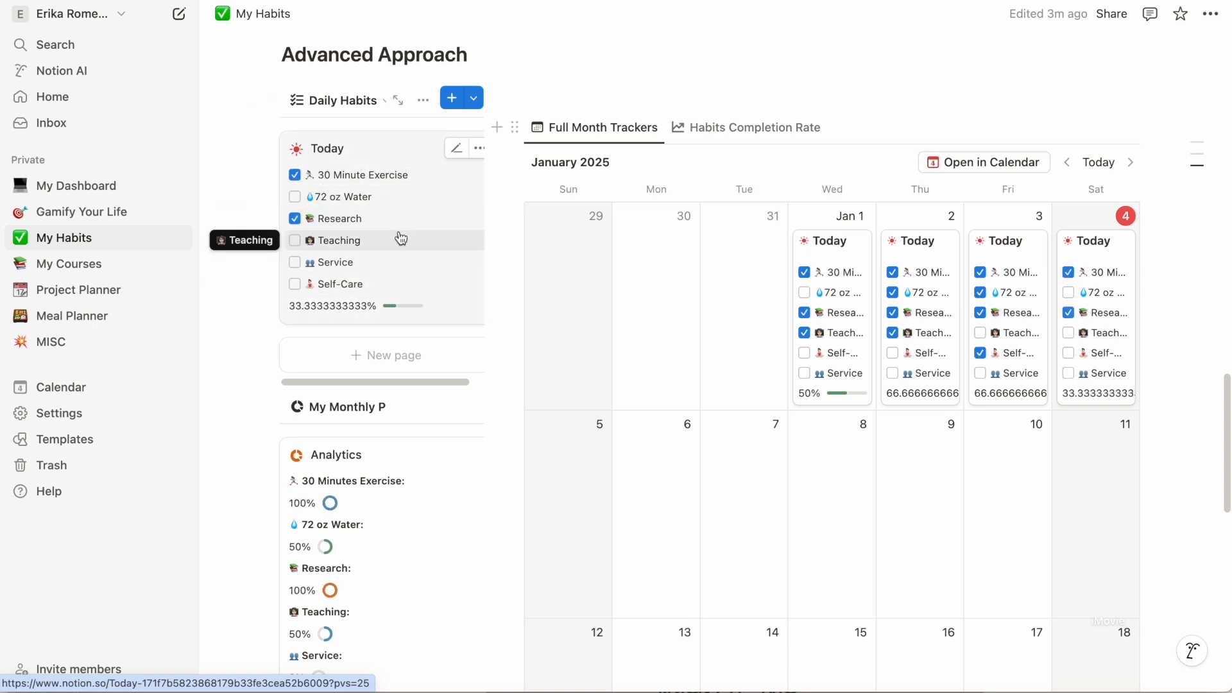
{"action": "left_click", "coordinate": [294, 283]}
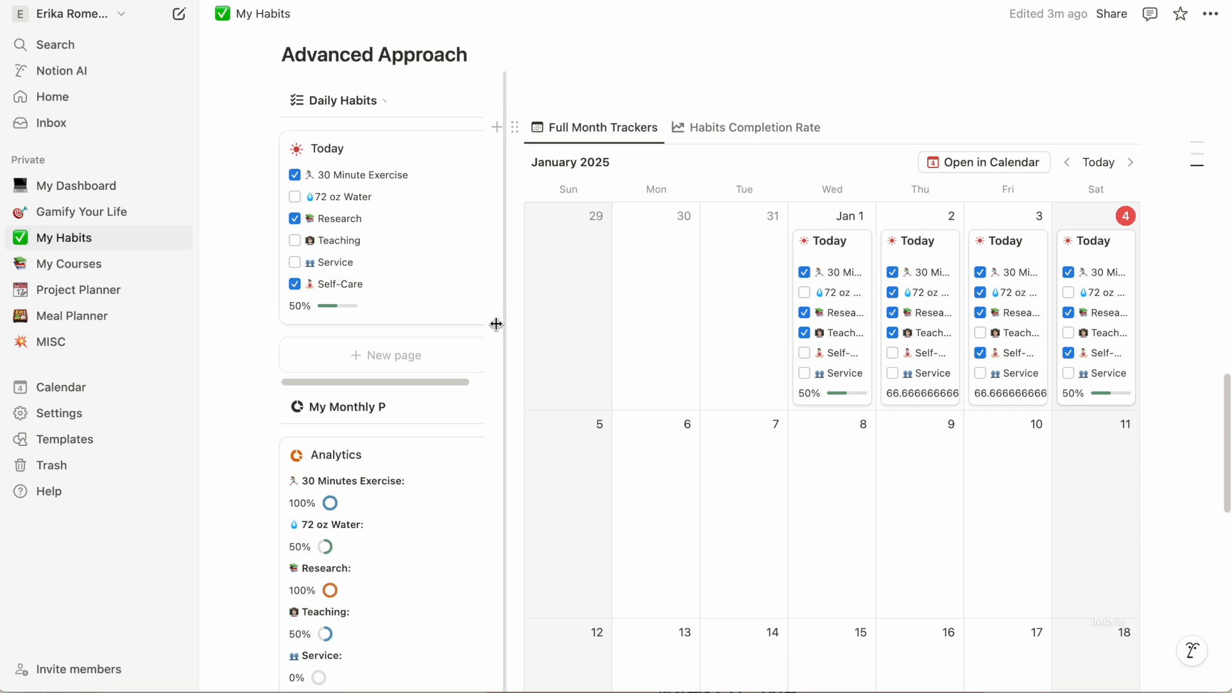
Examine the per-habit and total completion percentages on the monthly Analytics card beneath the Daily Habits.
{"action": "scroll", "coordinate": [498, 324], "scroll_direction": "down", "scroll_amount": 4}
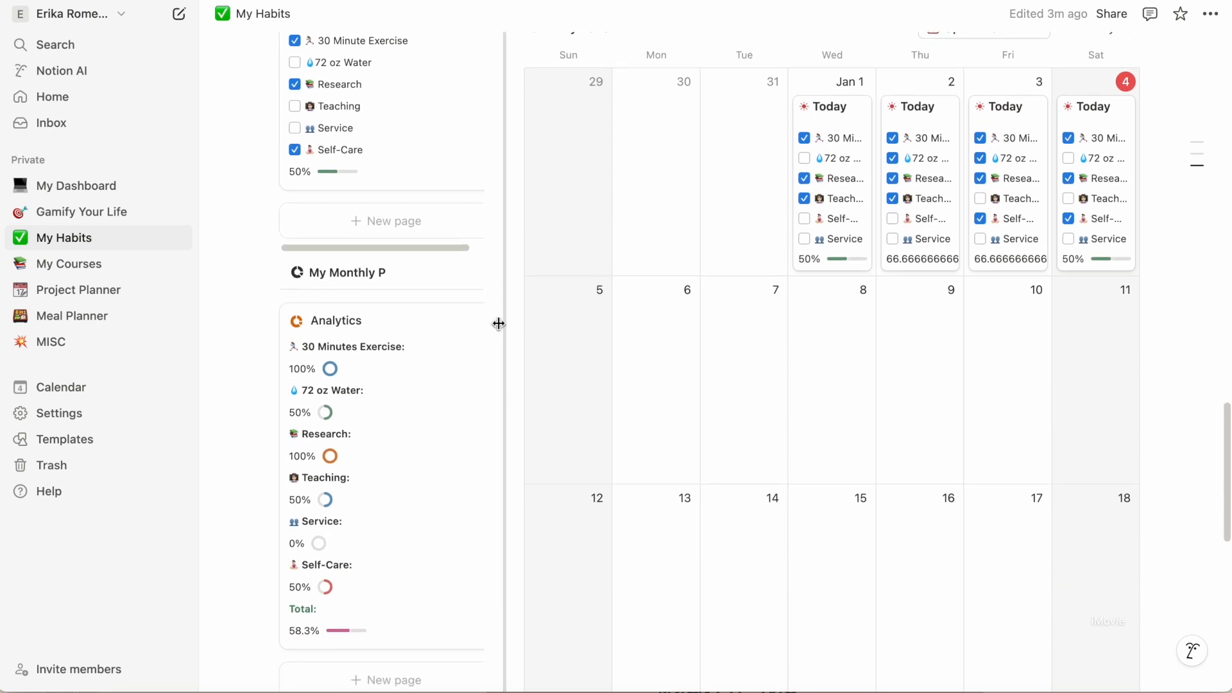
{"action": "scroll", "coordinate": [498, 323], "scroll_direction": "up", "scroll_amount": 2}
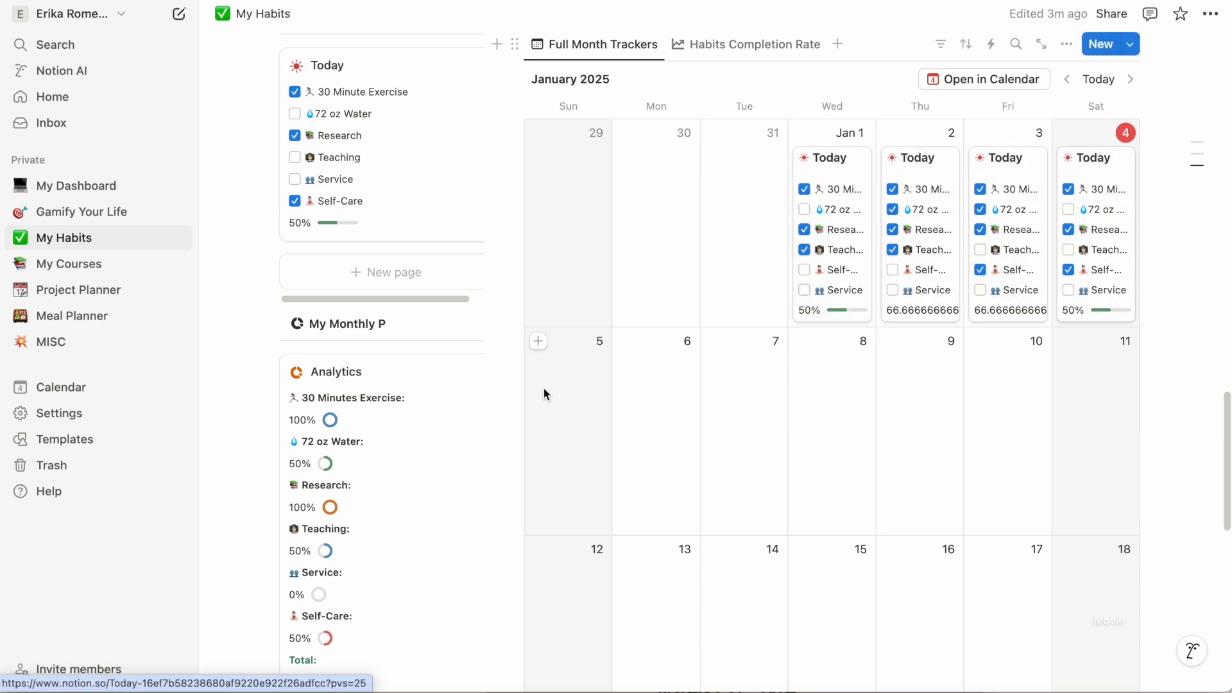
{"action": "scroll", "coordinate": [498, 431], "scroll_direction": "down", "scroll_amount": 3}
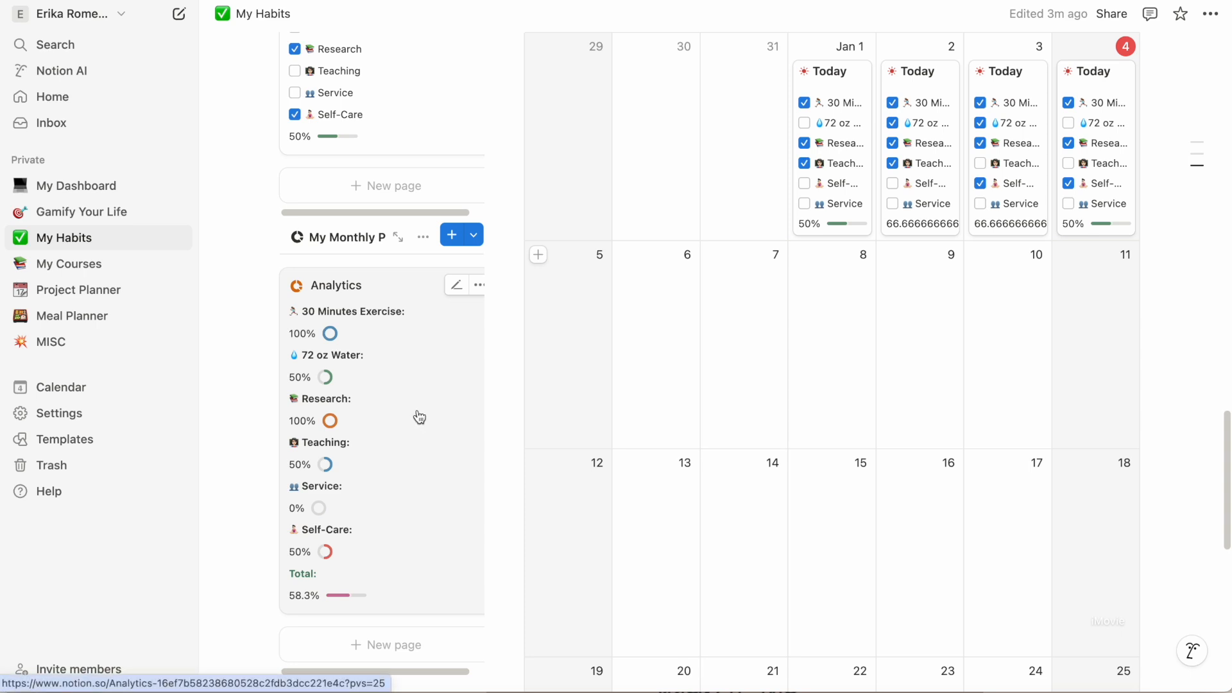
{"action": "scroll", "coordinate": [383, 344], "scroll_direction": "up", "scroll_amount": 1}
{"action": "scroll", "coordinate": [383, 344], "scroll_direction": "up", "scroll_amount": 1}
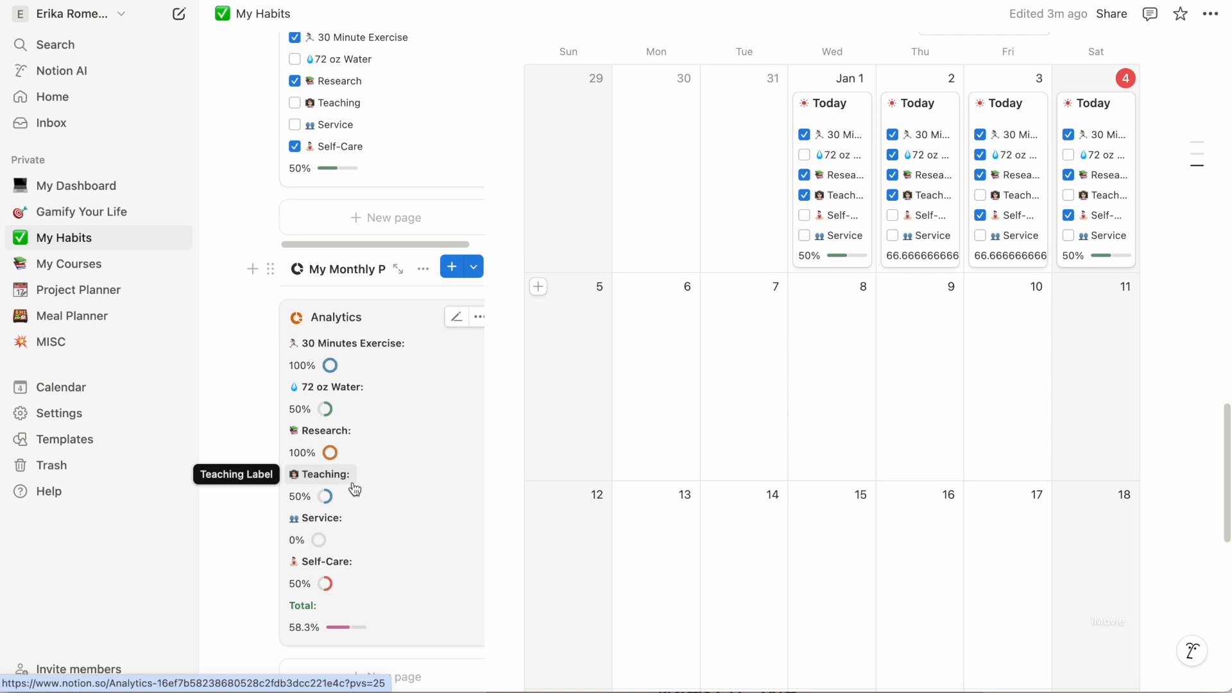
{"action": "scroll", "coordinate": [355, 489], "scroll_direction": "up", "scroll_amount": 2}
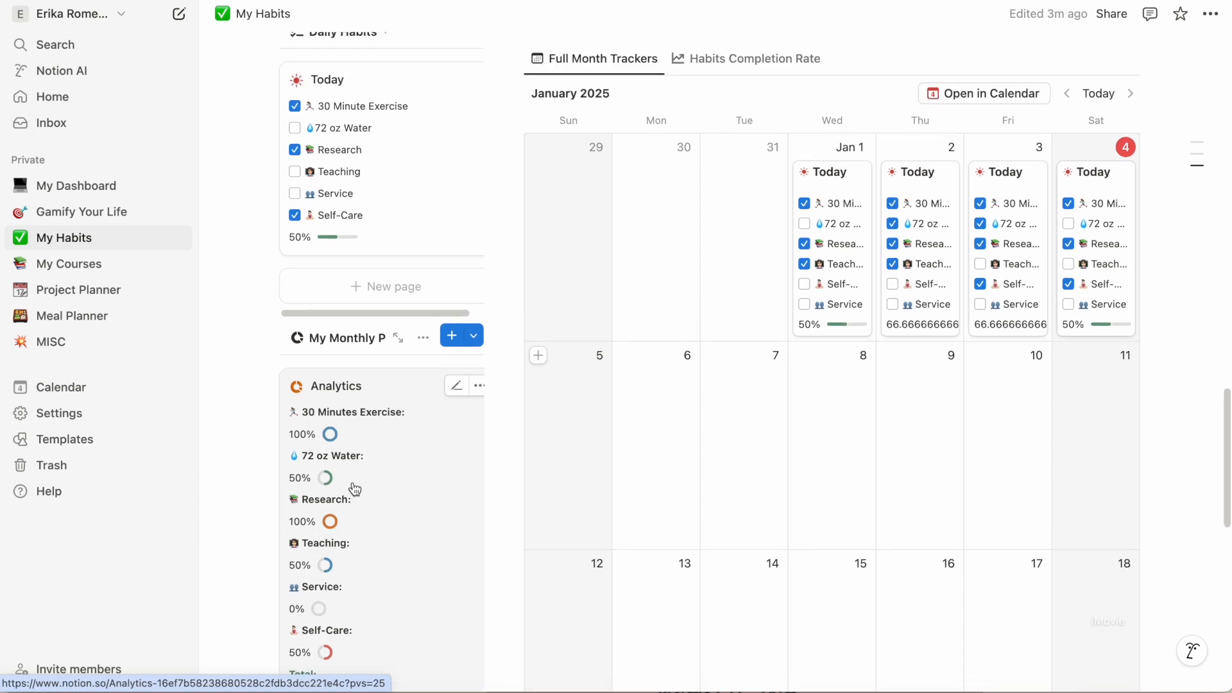
{"action": "scroll", "coordinate": [355, 490], "scroll_direction": "up", "scroll_amount": 1}
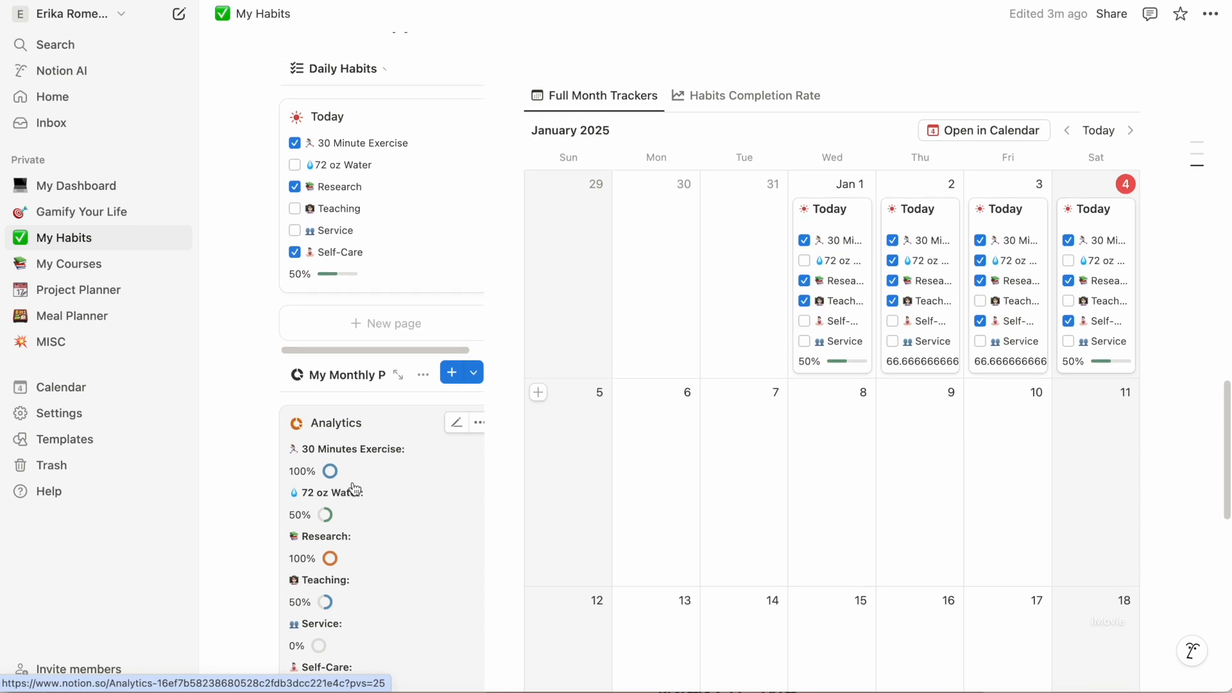
{"action": "scroll", "coordinate": [517, 209], "scroll_direction": "up", "scroll_amount": 2}
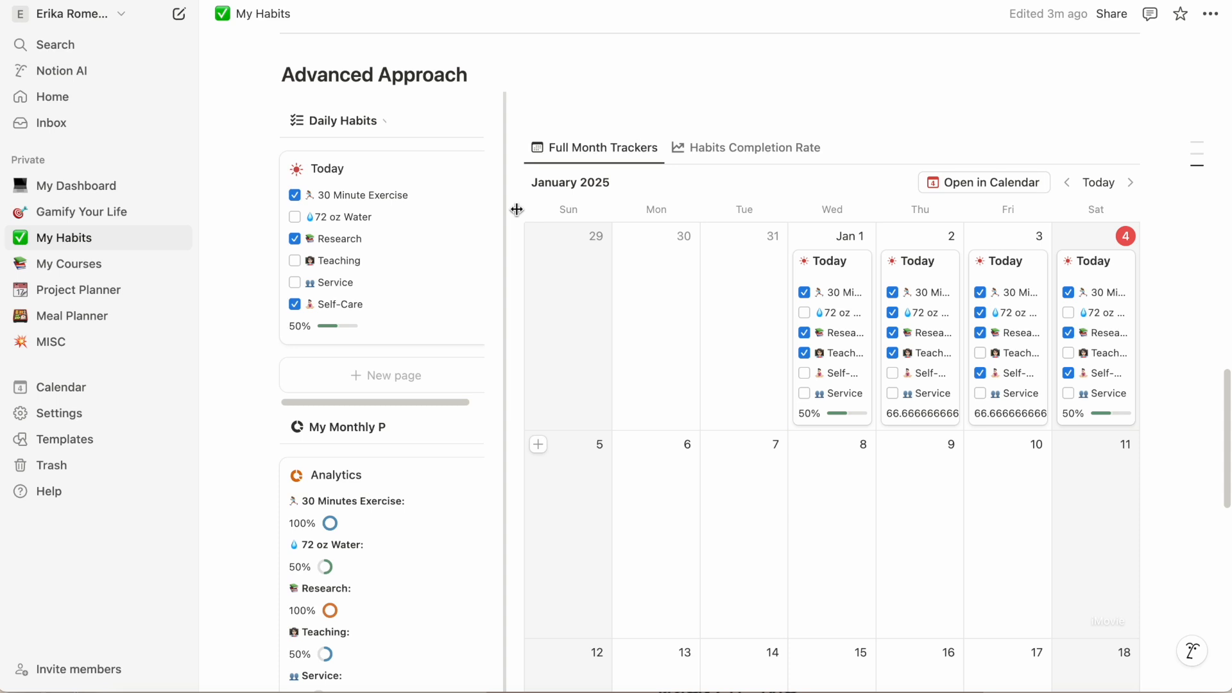
View the Habits Completion Rate chart, including its January 2 point, and return to the Full Month Trackers calendar.
{"action": "left_click", "coordinate": [761, 159]}
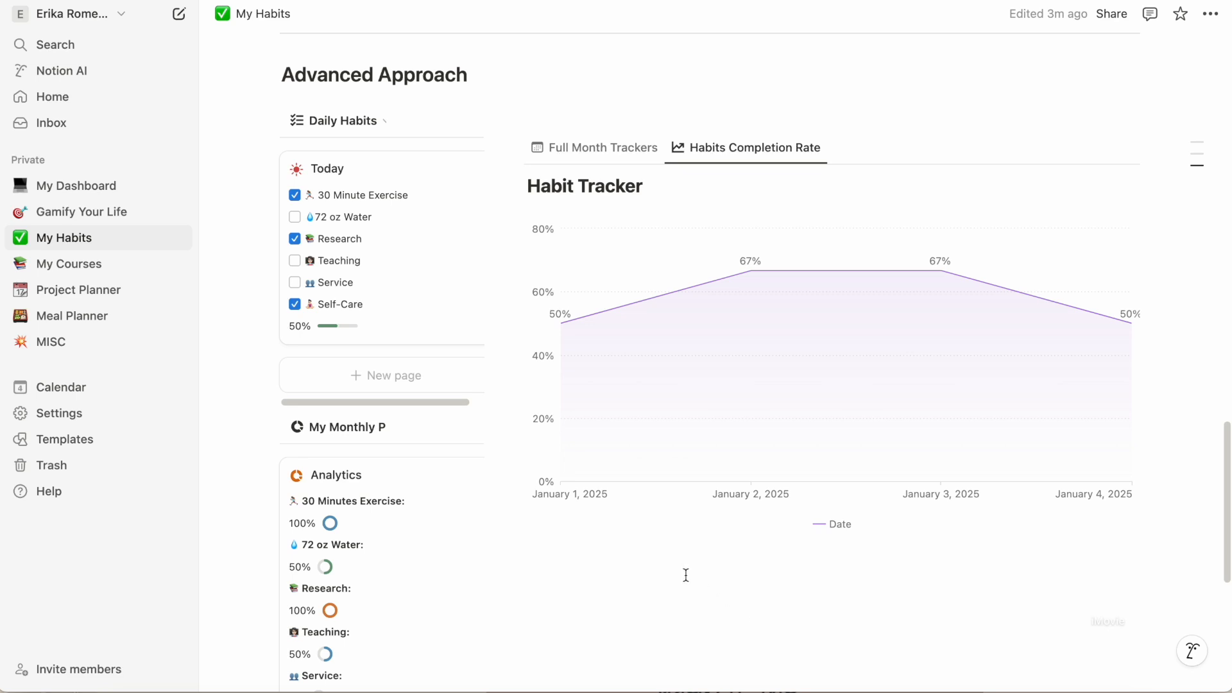
{"action": "mouse_move", "coordinate": [567, 371]}
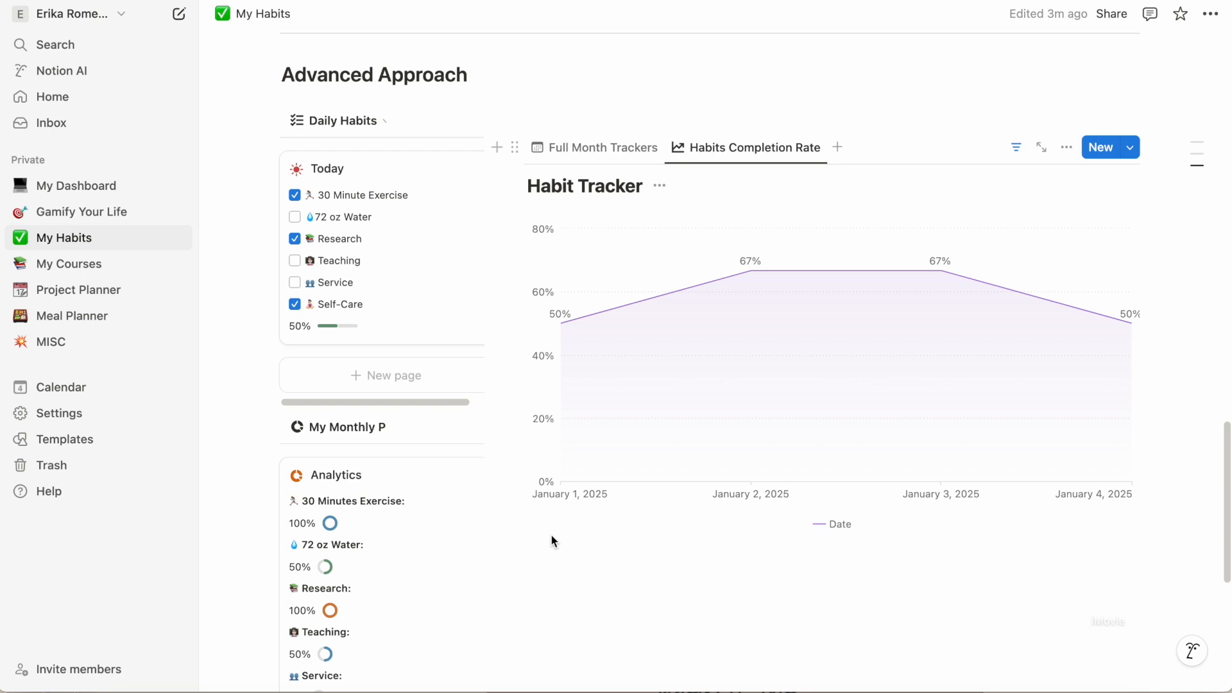
{"action": "mouse_move", "coordinate": [764, 467]}
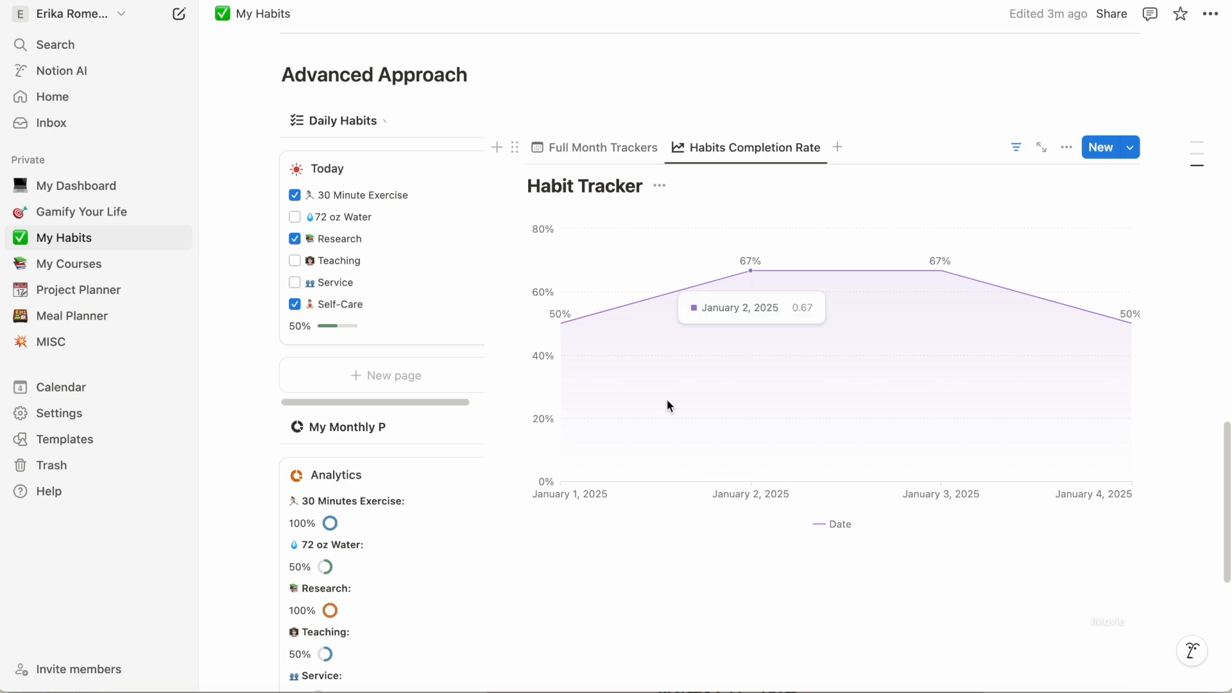
{"action": "left_click", "coordinate": [577, 147]}
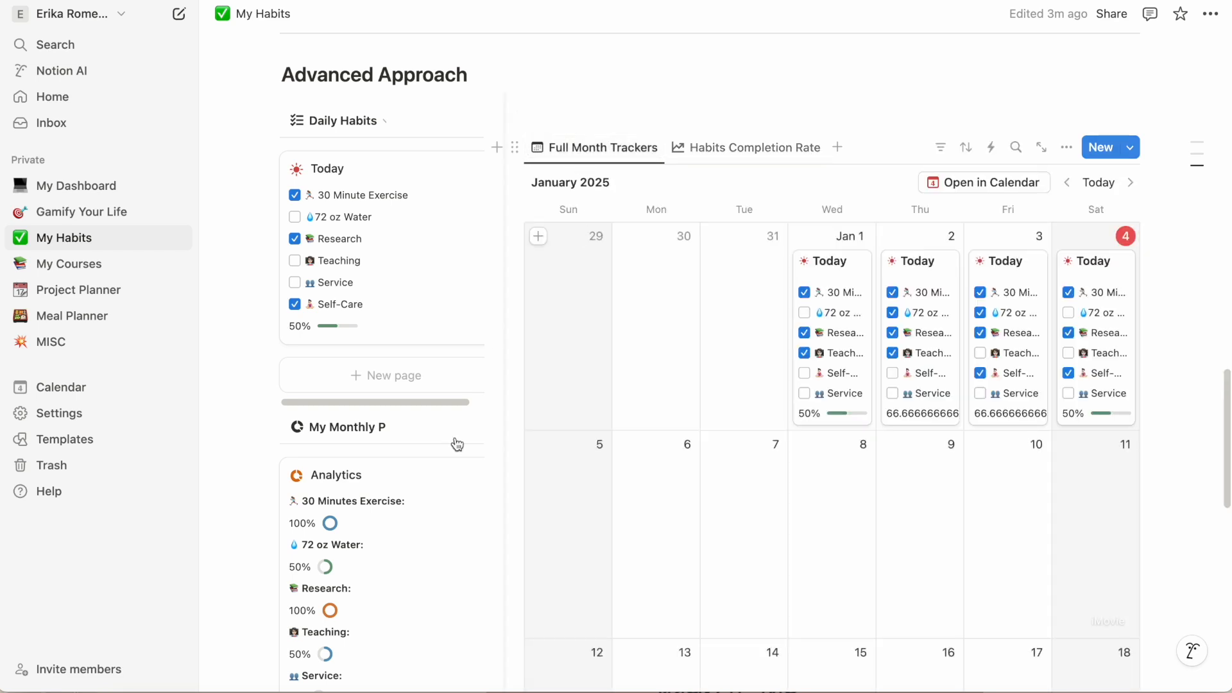
{"action": "scroll", "coordinate": [377, 567], "scroll_direction": "down", "scroll_amount": 3}
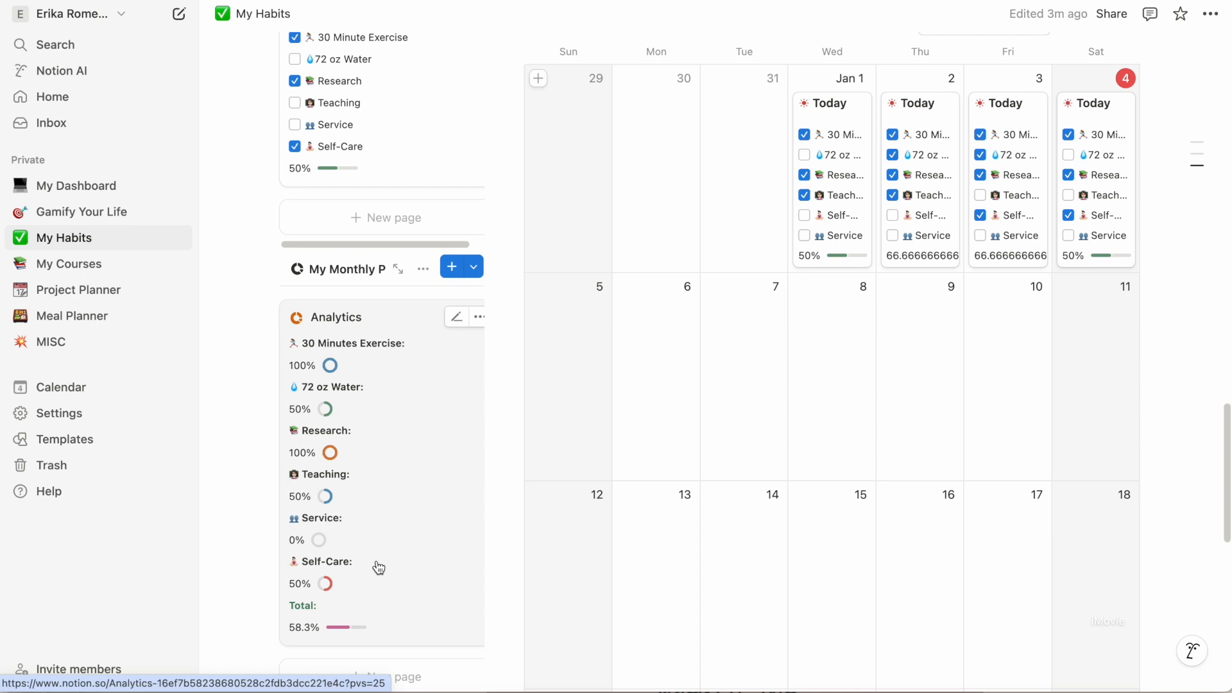
{"action": "scroll", "coordinate": [378, 567], "scroll_direction": "up", "scroll_amount": 1}
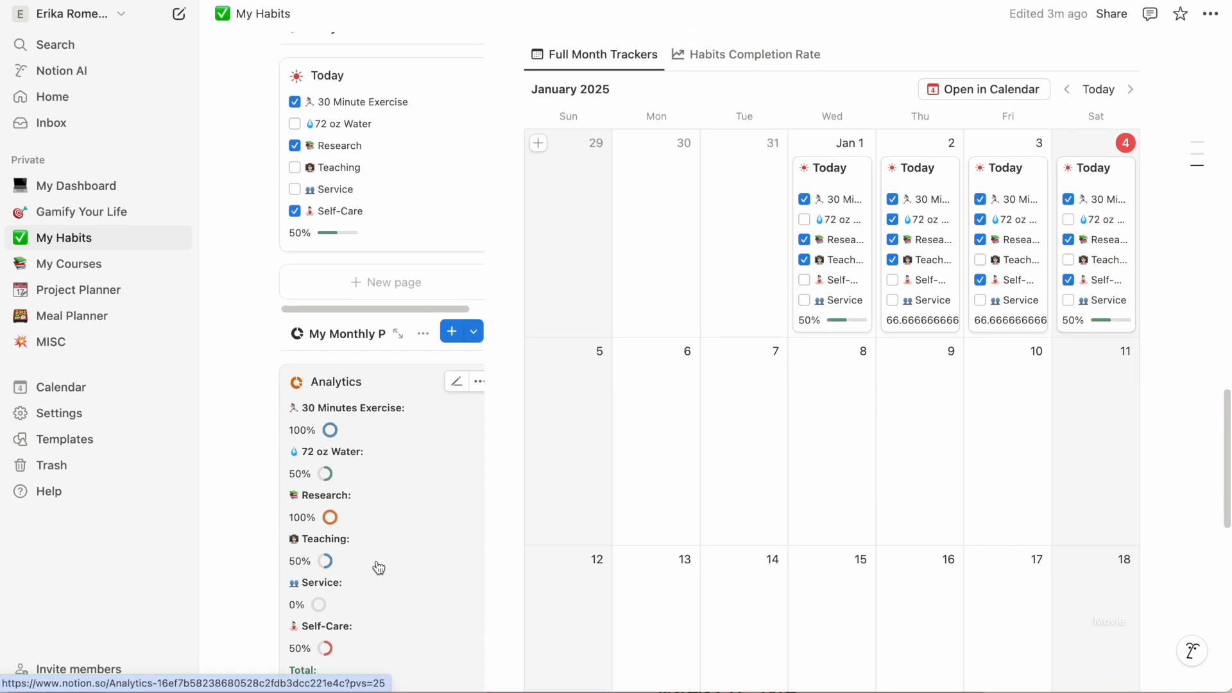
{"action": "scroll", "coordinate": [379, 567], "scroll_direction": "up", "scroll_amount": 2}
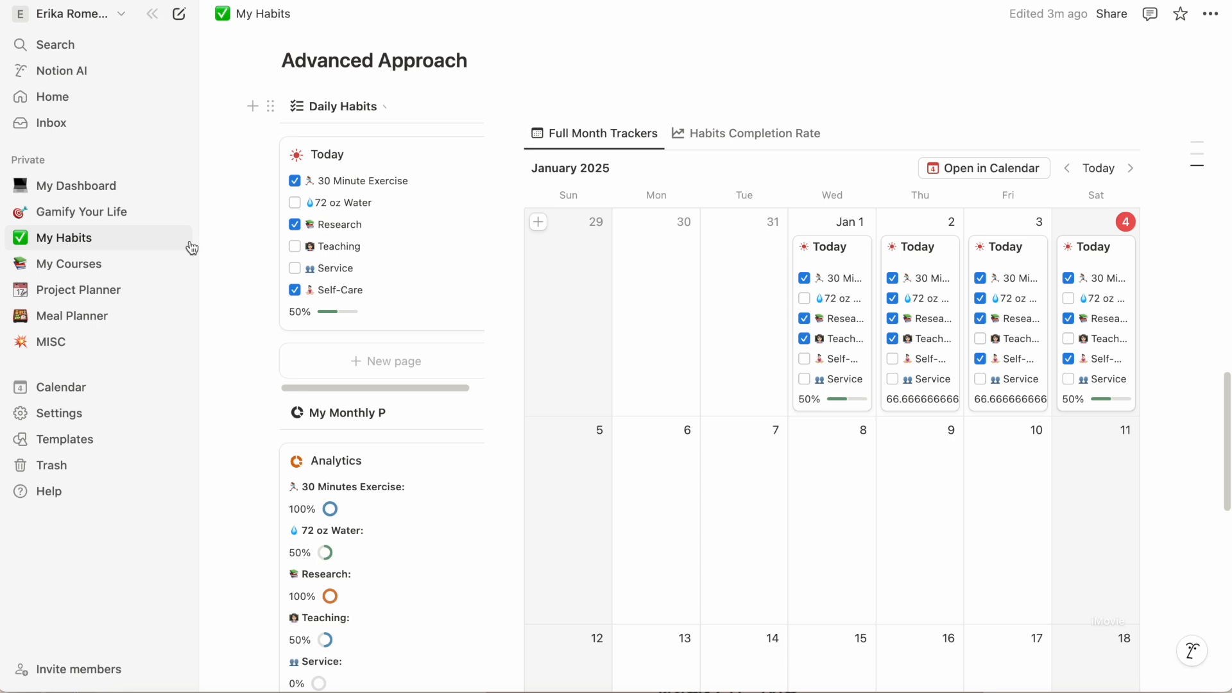
Open the Gamify Your Life page and change the layout of the Uncompleted tasks view to Table.
{"action": "left_click", "coordinate": [122, 221]}
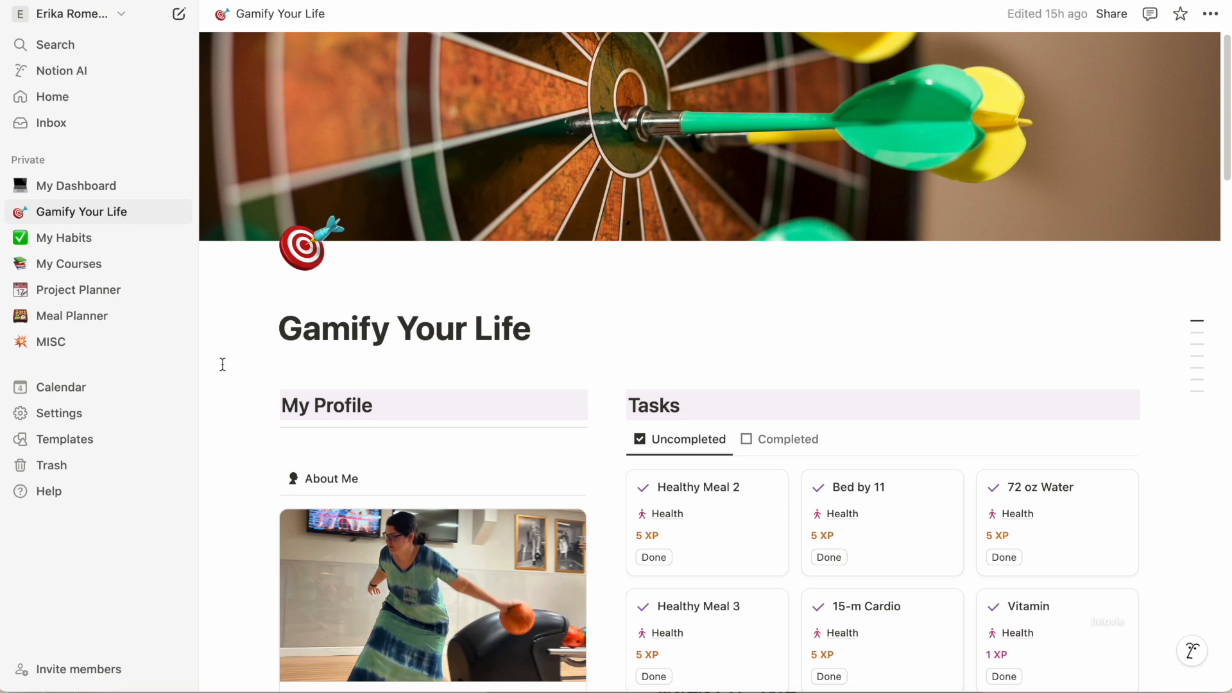
{"action": "scroll", "coordinate": [223, 364], "scroll_direction": "down", "scroll_amount": 3}
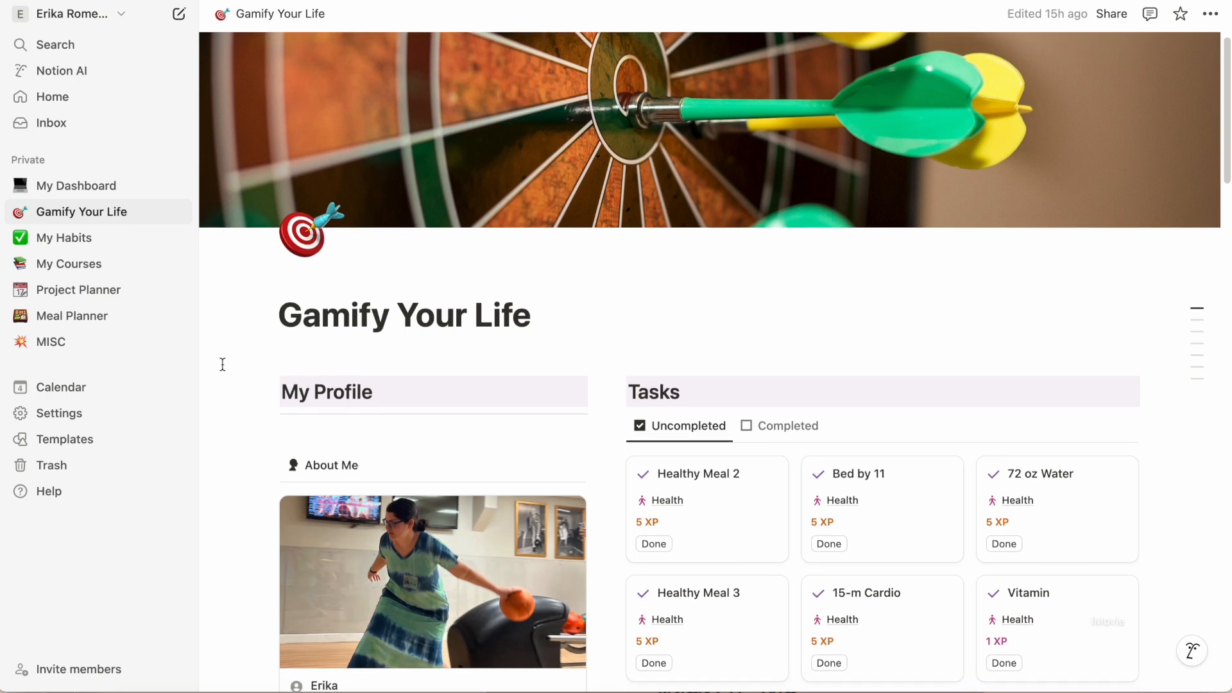
{"action": "scroll", "coordinate": [699, 449], "scroll_direction": "down", "scroll_amount": 4}
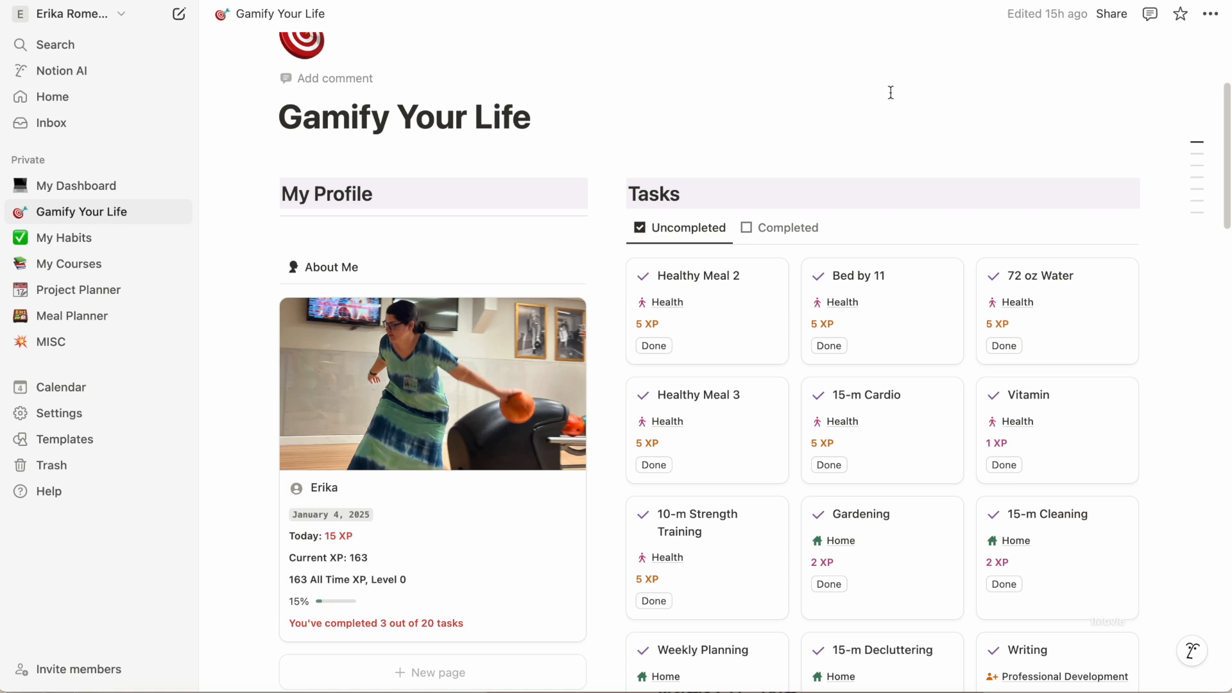
{"action": "left_click", "coordinate": [1064, 227]}
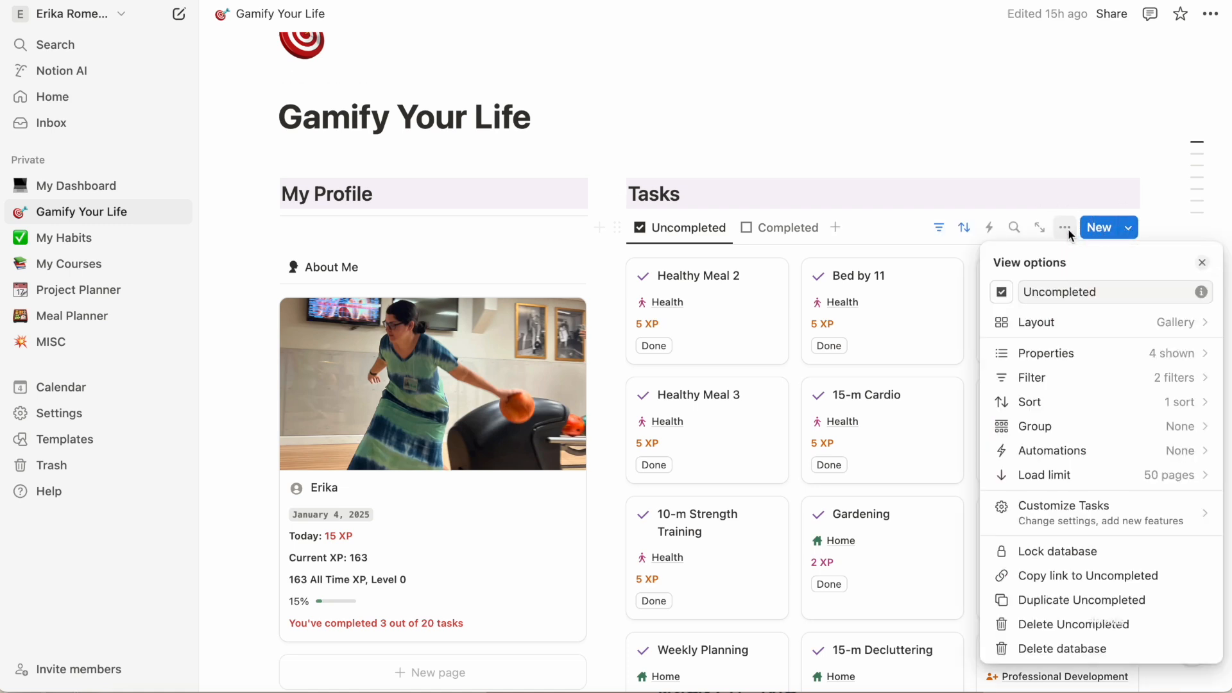
{"action": "left_click", "coordinate": [1094, 321]}
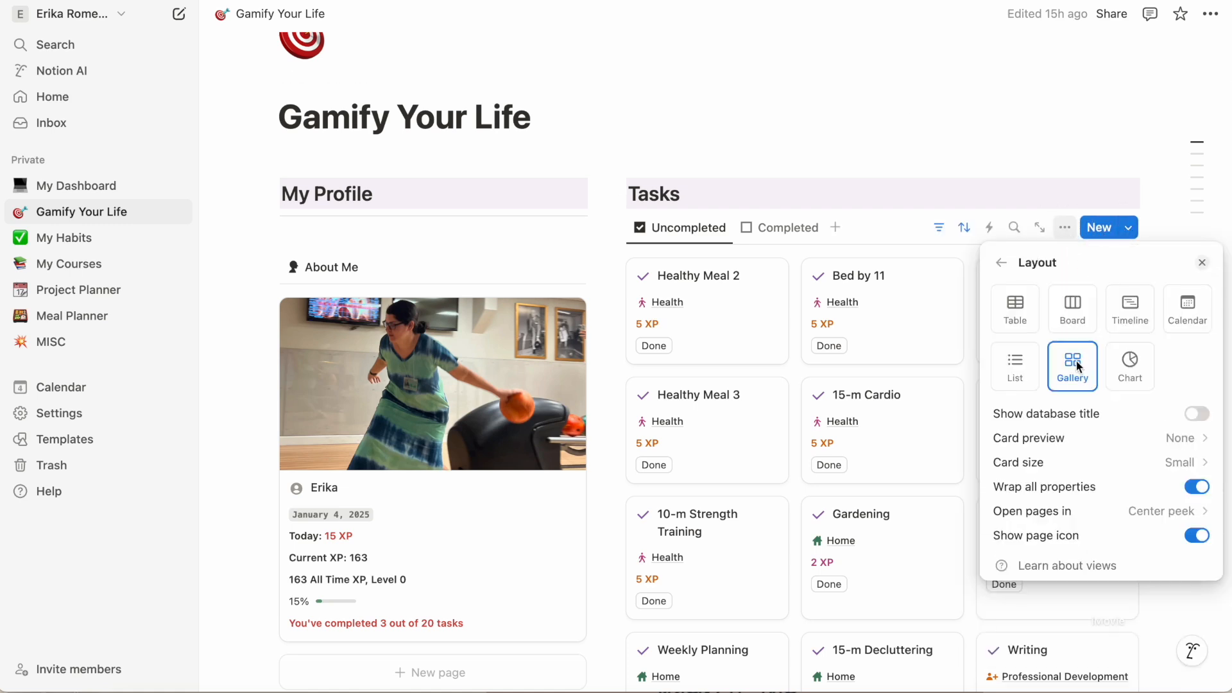
{"action": "left_click", "coordinate": [1023, 324]}
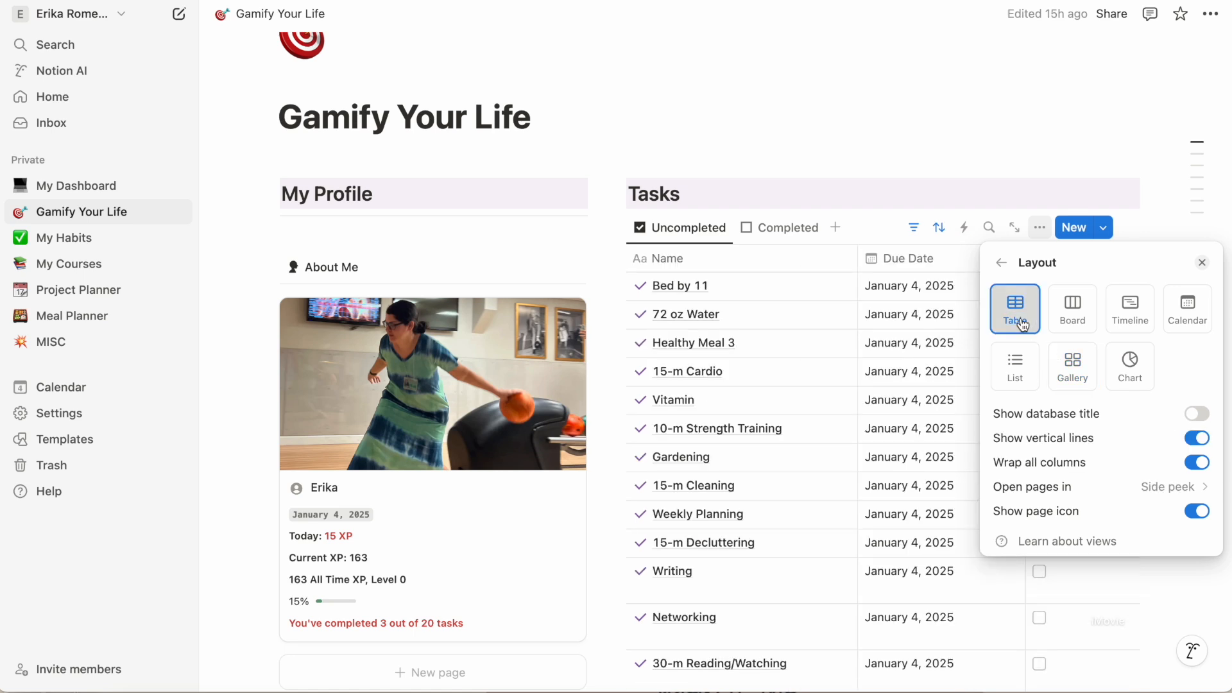
{"action": "left_click", "coordinate": [988, 172]}
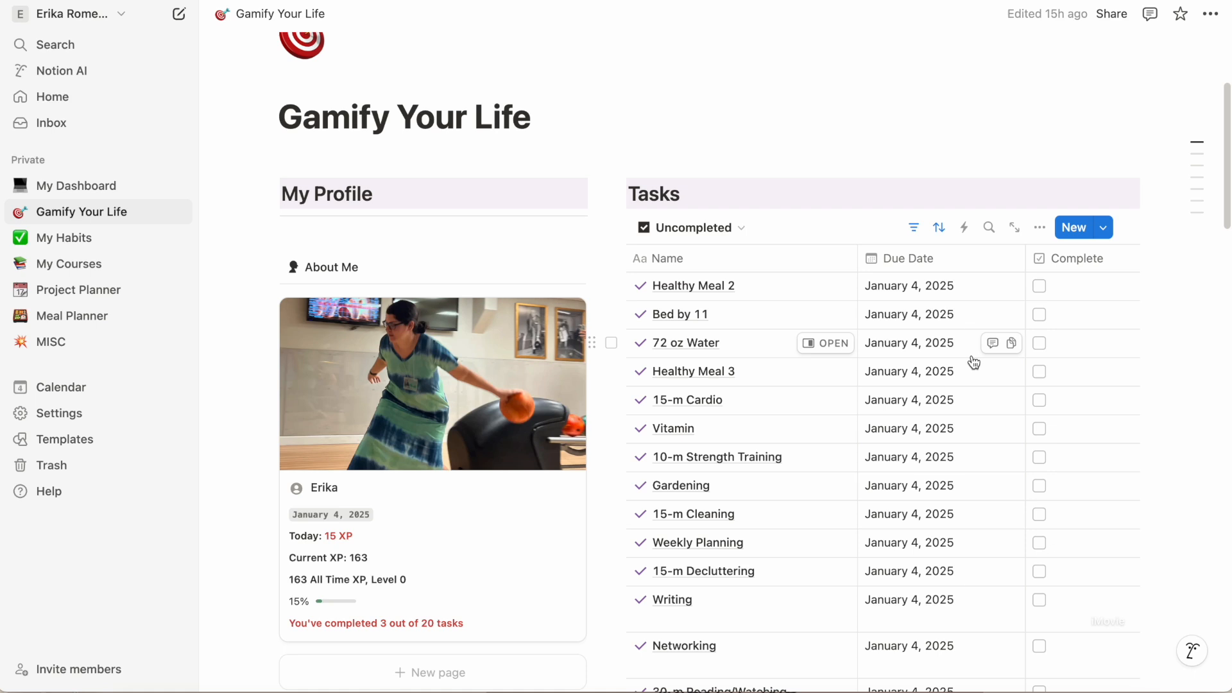
Look at the list of templates for the Tasks database and close it.
{"action": "left_click", "coordinate": [1105, 229]}
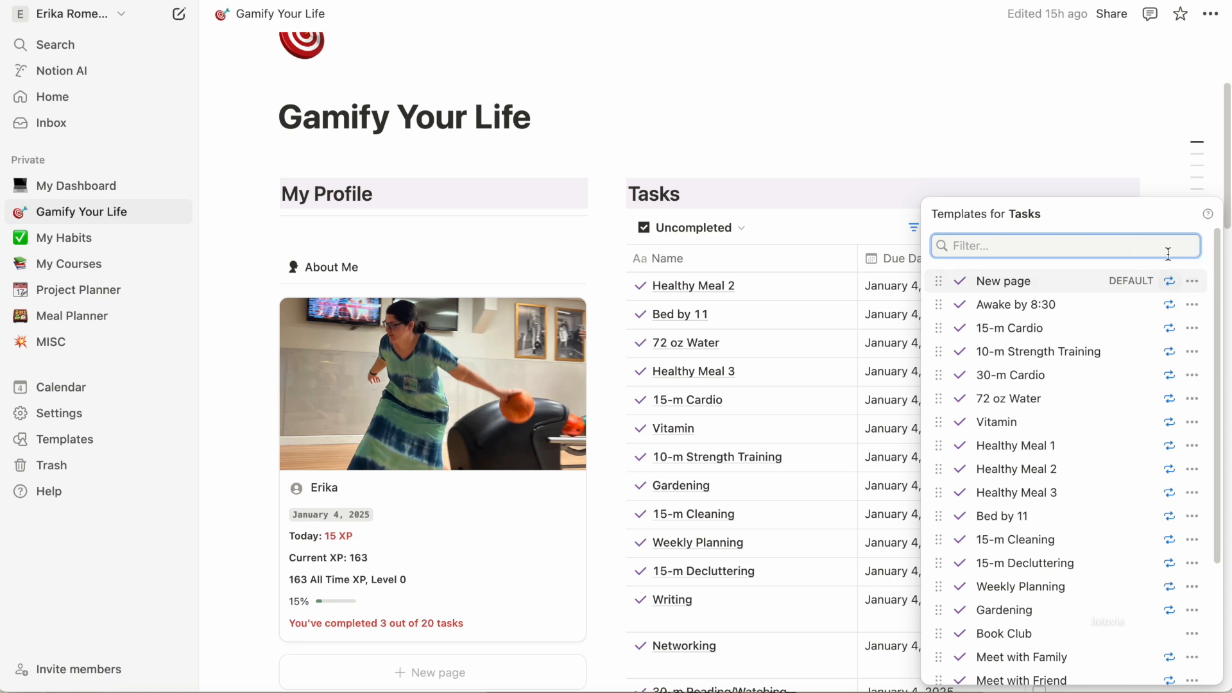
{"action": "left_click", "coordinate": [1062, 105]}
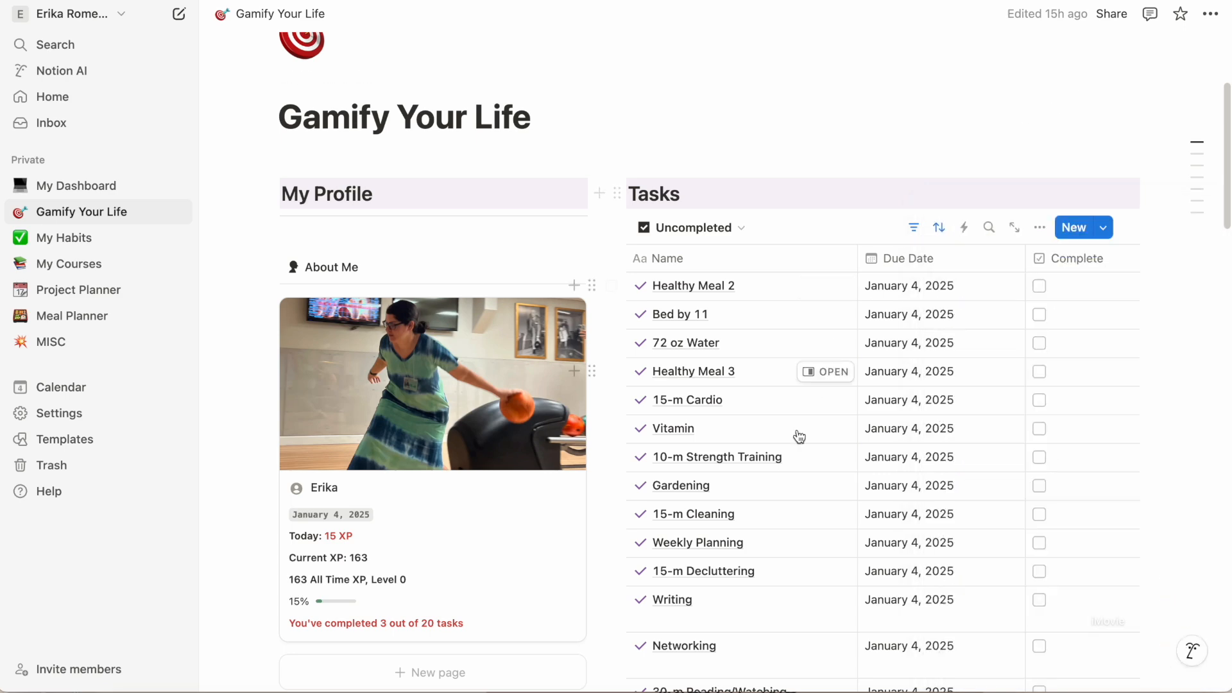
Look through the Gamify Your Life page's remaining tasks, Area Levels, Areas and Rewards sections and return to the profile and tasks.
{"action": "scroll", "coordinate": [796, 456], "scroll_direction": "down", "scroll_amount": 5}
{"action": "scroll", "coordinate": [795, 456], "scroll_direction": "down", "scroll_amount": 12}
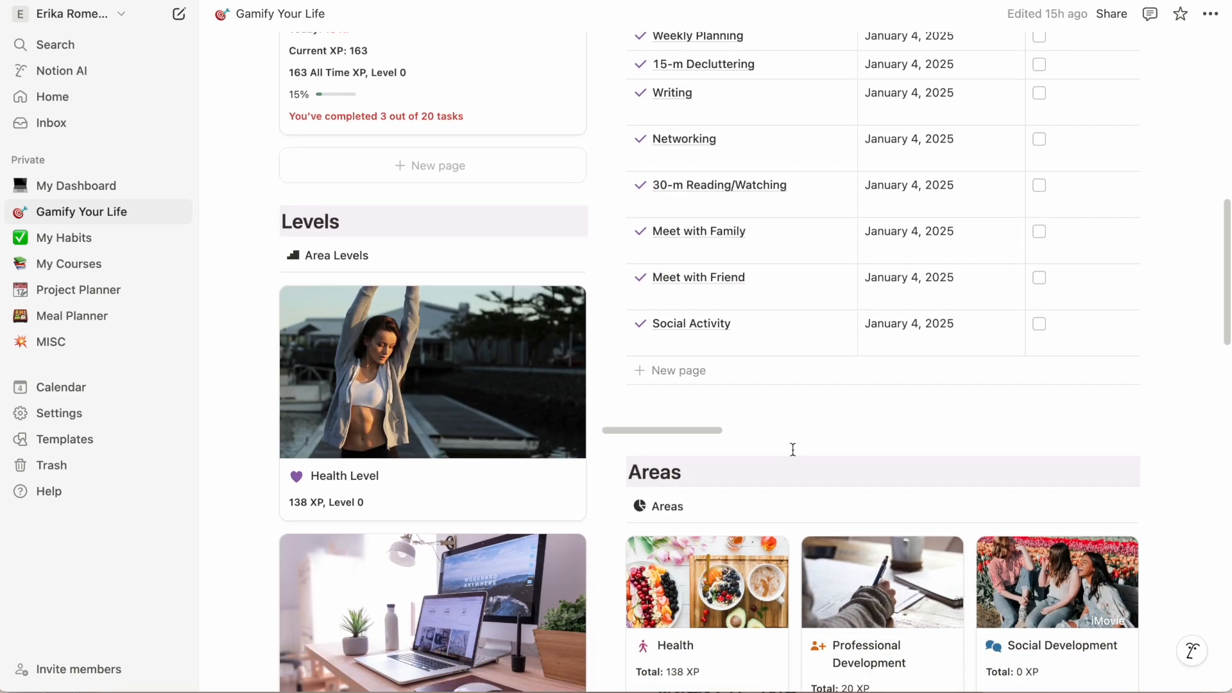
{"action": "scroll", "coordinate": [793, 449], "scroll_direction": "up", "scroll_amount": 9}
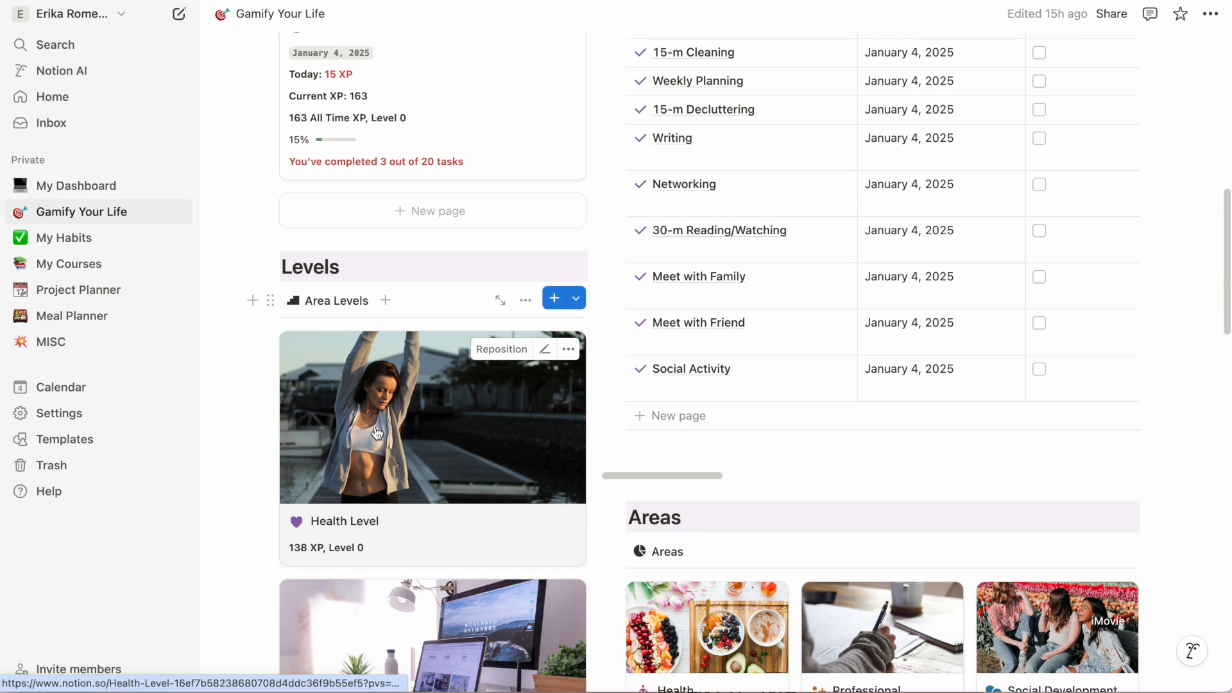
{"action": "scroll", "coordinate": [748, 530], "scroll_direction": "down", "scroll_amount": 1}
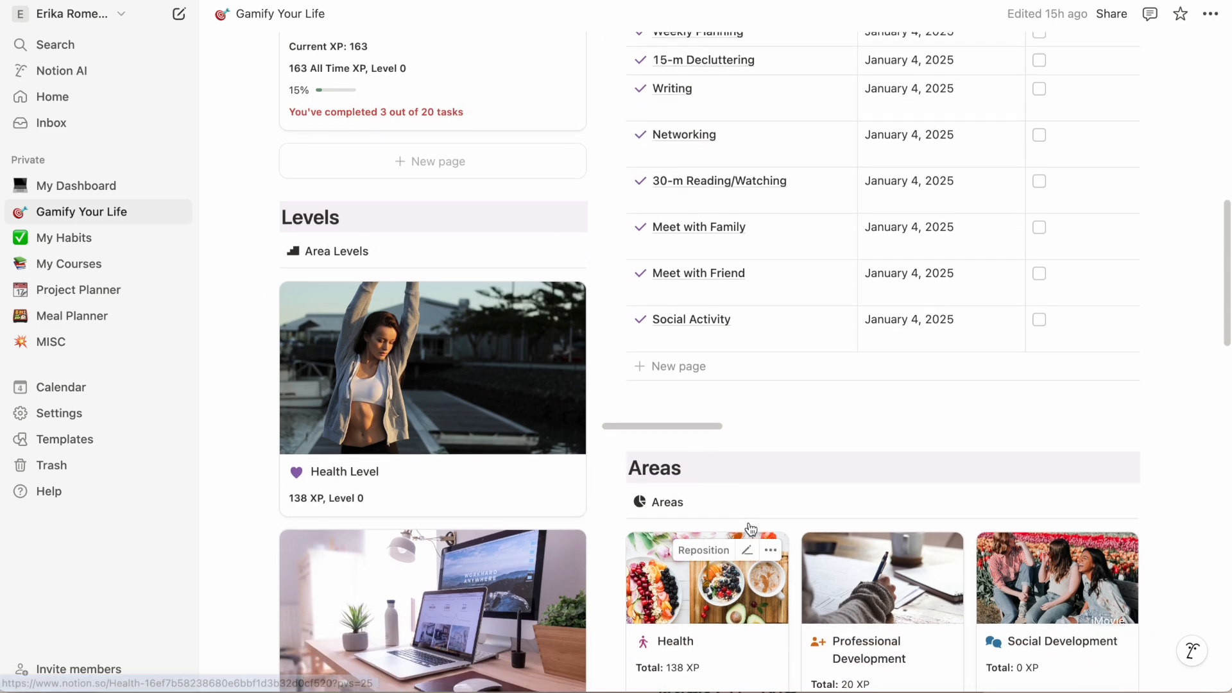
{"action": "scroll", "coordinate": [748, 531], "scroll_direction": "up", "scroll_amount": 7}
{"action": "scroll", "coordinate": [750, 529], "scroll_direction": "down", "scroll_amount": 7}
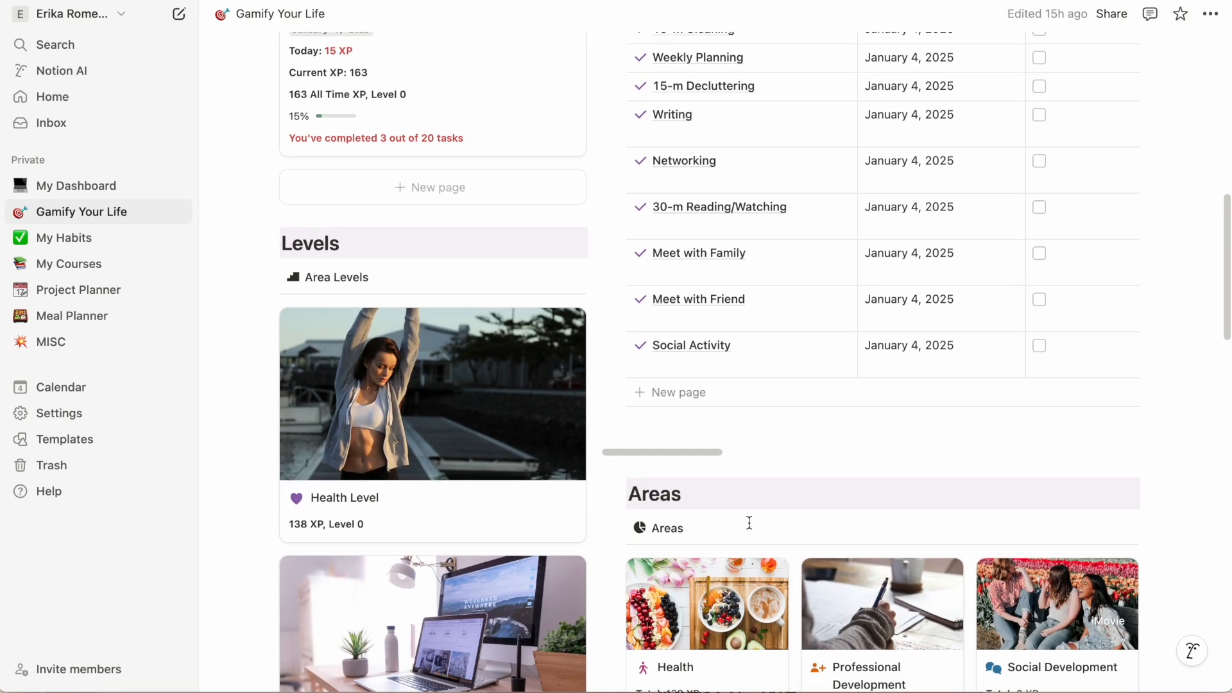
{"action": "scroll", "coordinate": [335, 297], "scroll_direction": "down", "scroll_amount": 1}
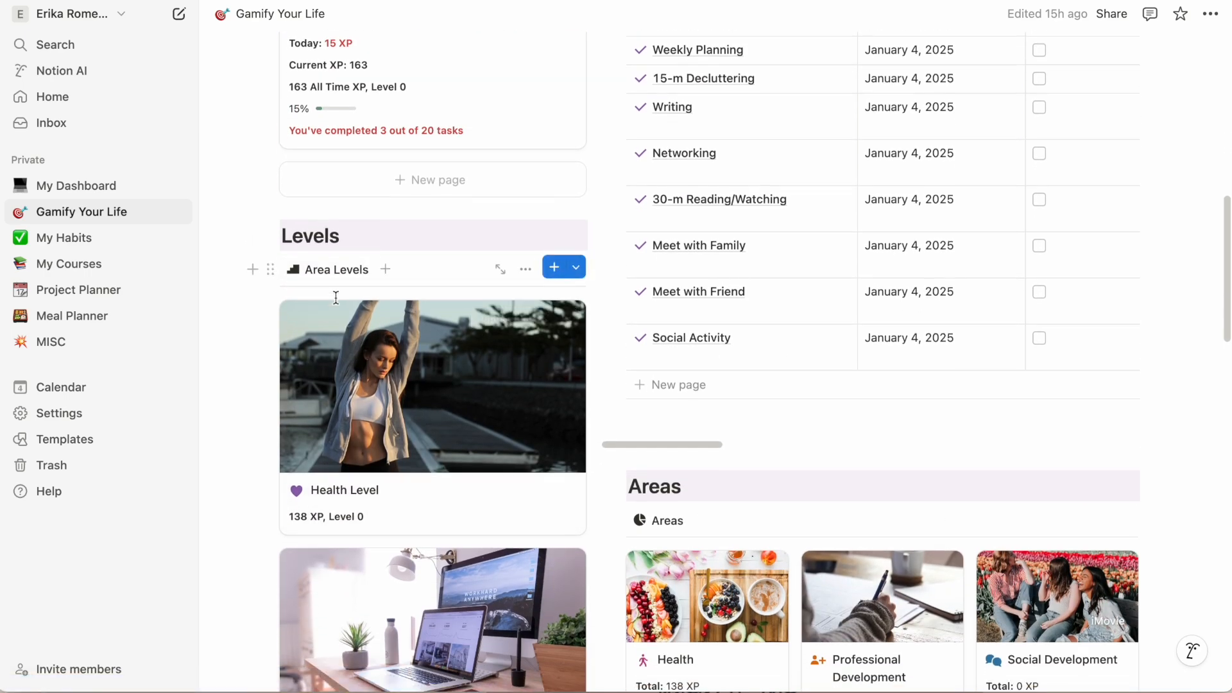
{"action": "scroll", "coordinate": [336, 298], "scroll_direction": "down", "scroll_amount": 15}
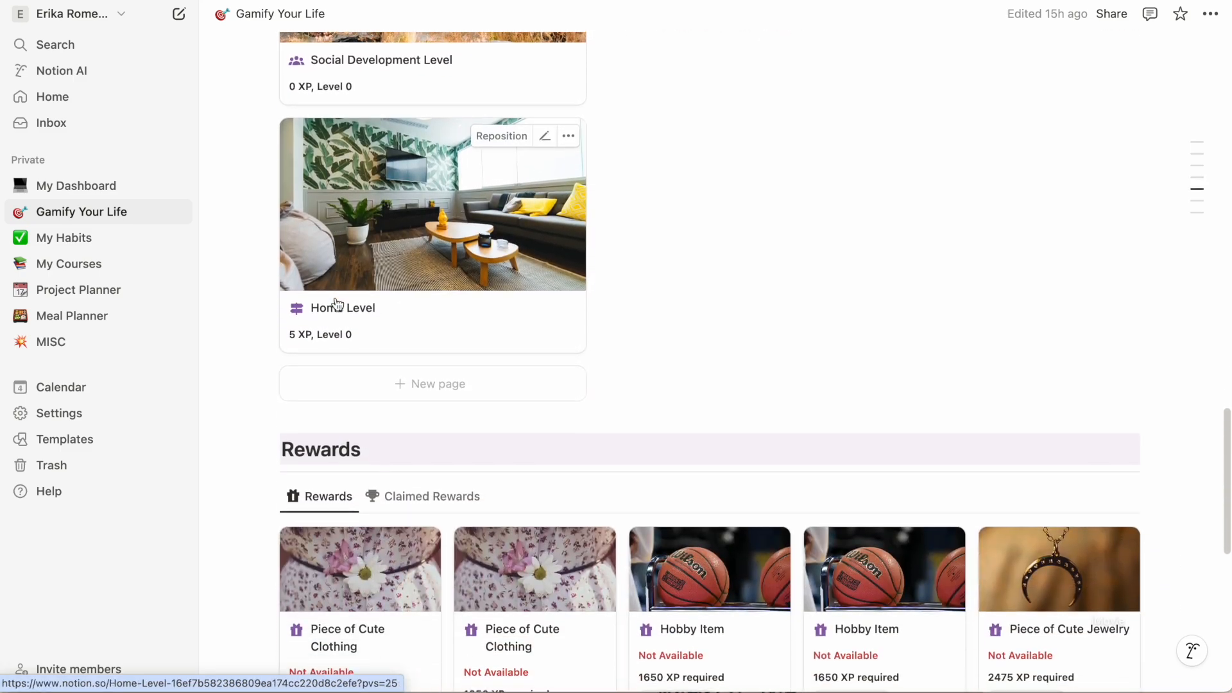
{"action": "scroll", "coordinate": [336, 301], "scroll_direction": "up", "scroll_amount": 13}
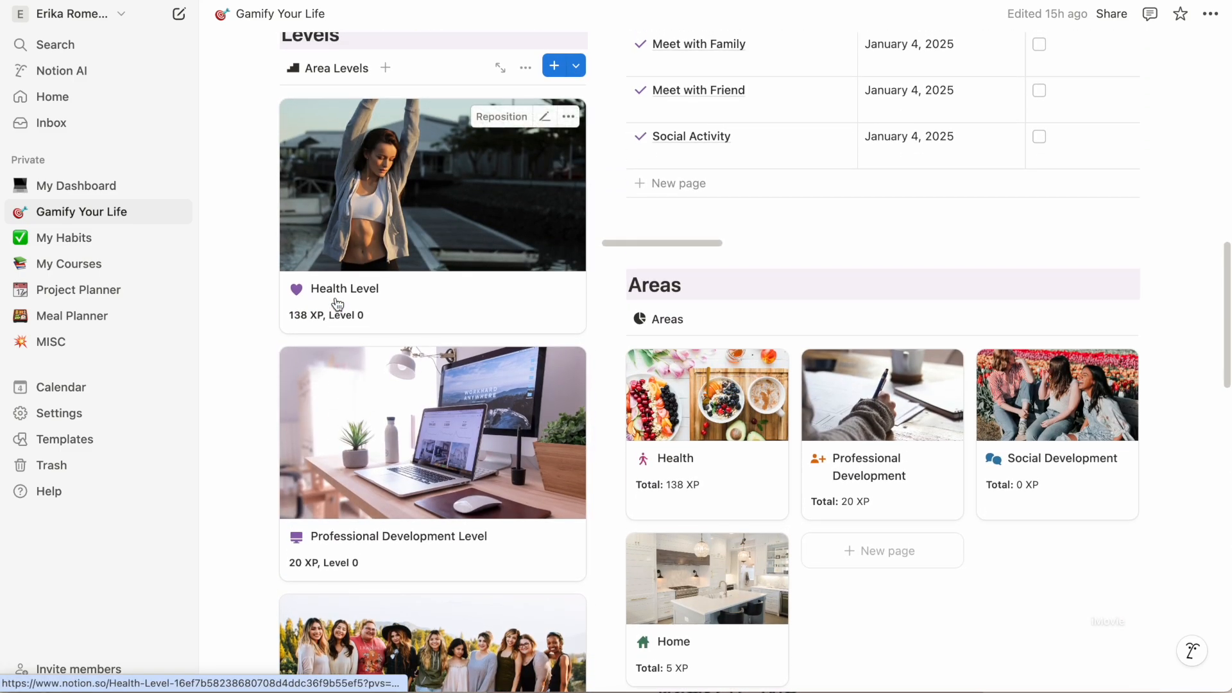
{"action": "scroll", "coordinate": [338, 302], "scroll_direction": "up", "scroll_amount": 2}
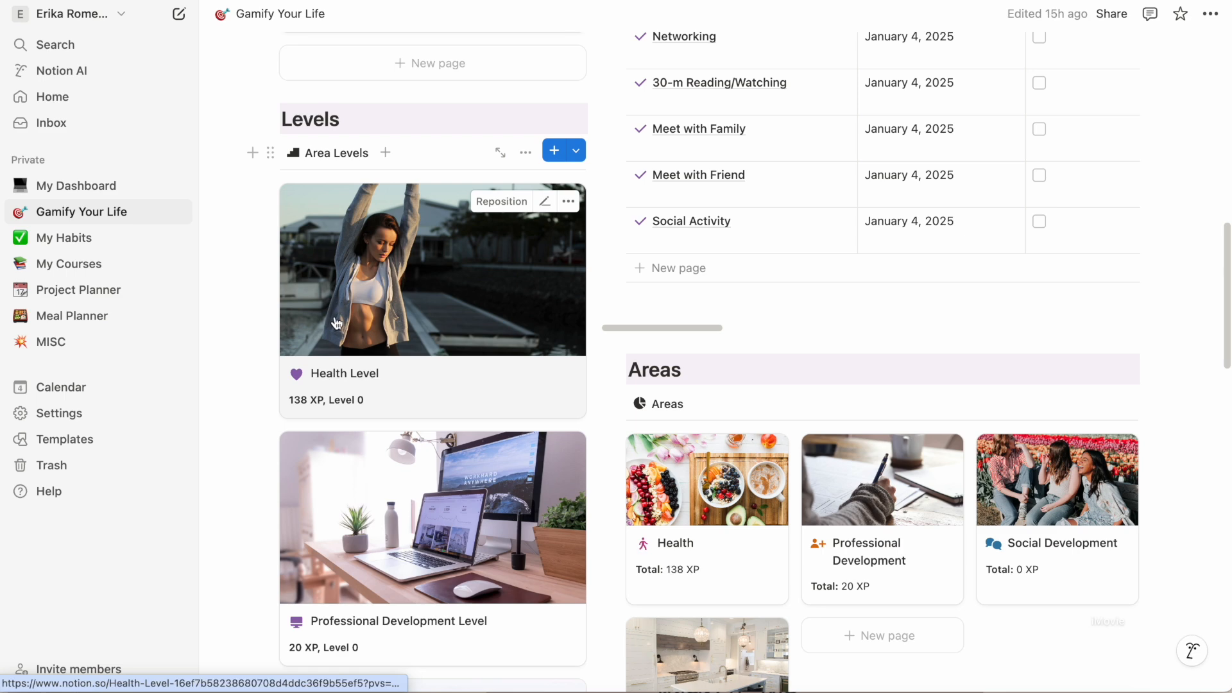
{"action": "scroll", "coordinate": [336, 322], "scroll_direction": "up", "scroll_amount": 15}
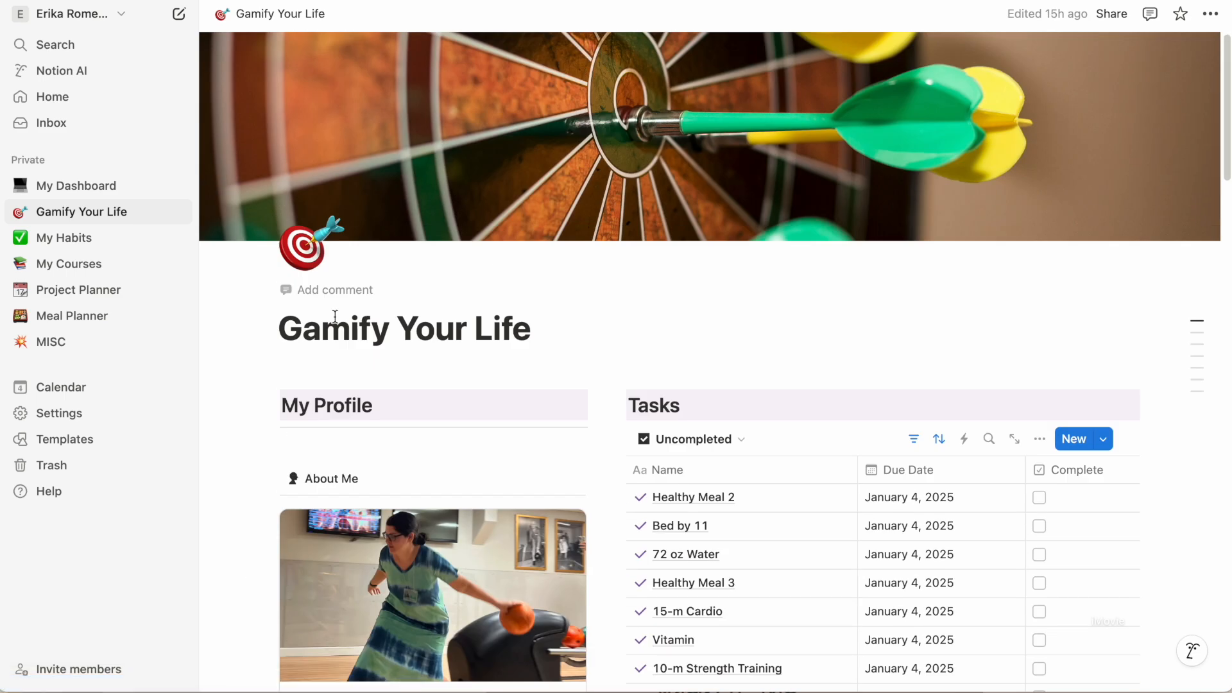
{"action": "scroll", "coordinate": [874, 321], "scroll_direction": "down", "scroll_amount": 3}
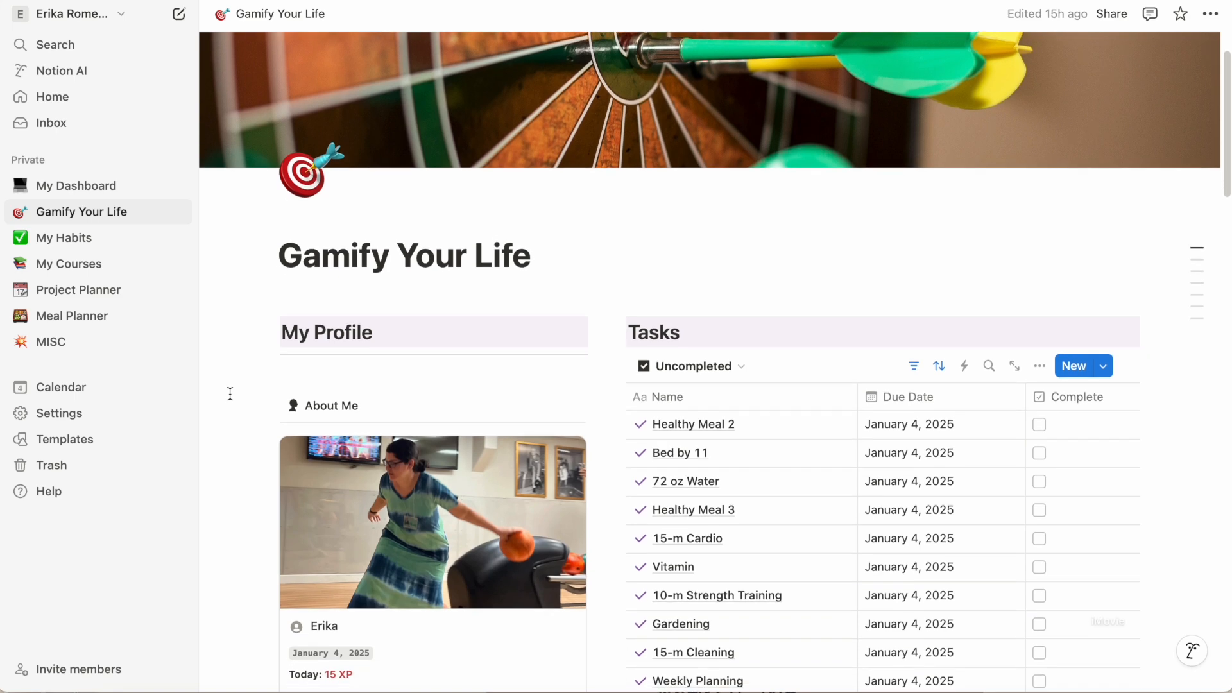
Change the layout of the Uncompleted tasks view to Gallery and turn off its card preview.
{"action": "left_click", "coordinate": [1038, 287]}
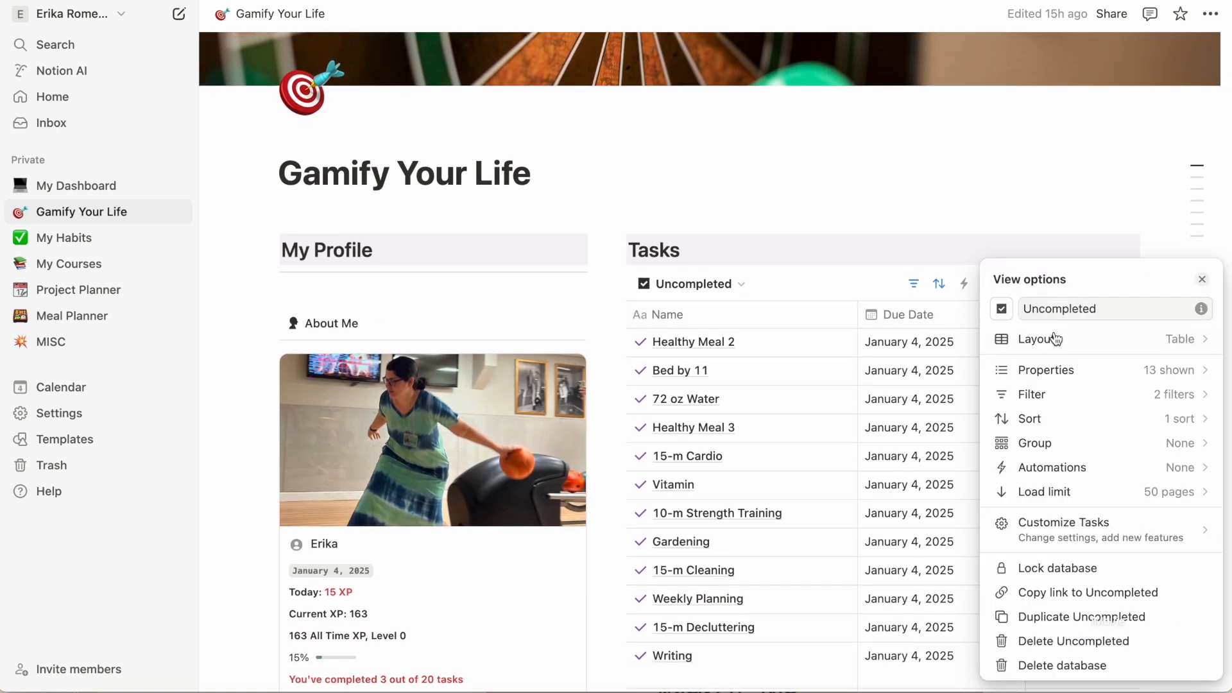
{"action": "left_click", "coordinate": [1052, 335]}
{"action": "left_click", "coordinate": [1070, 420]}
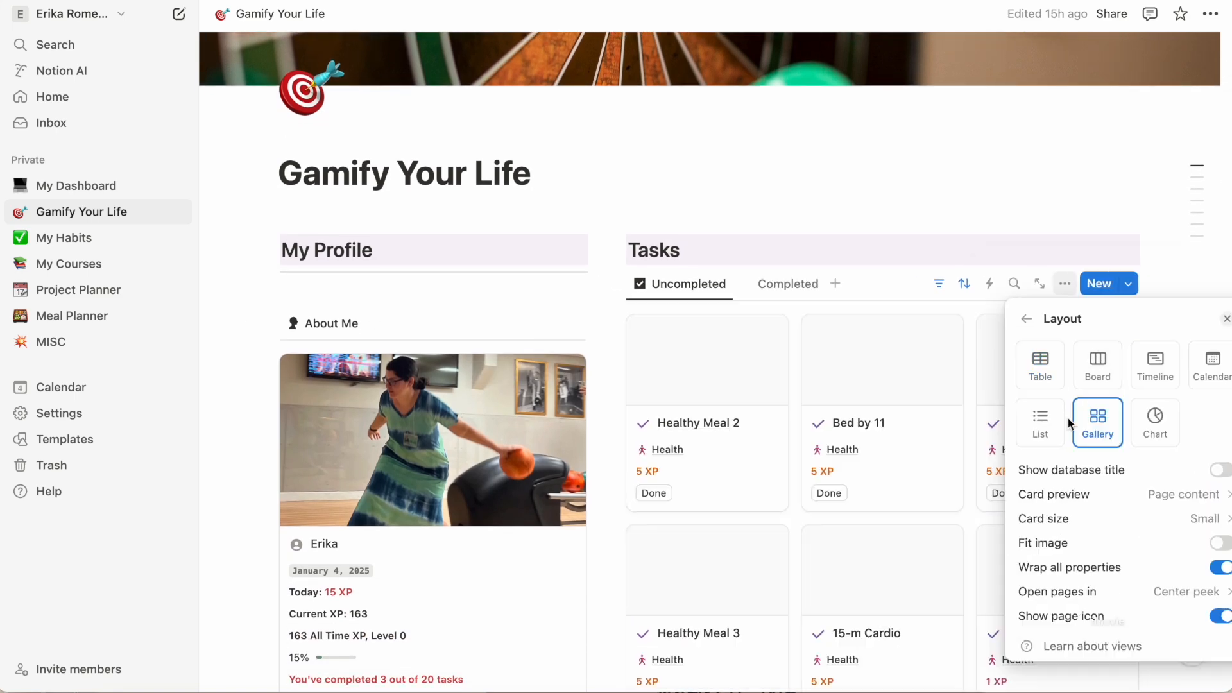
{"action": "left_click", "coordinate": [1147, 493]}
{"action": "left_click", "coordinate": [1083, 527]}
{"action": "left_click", "coordinate": [984, 165]}
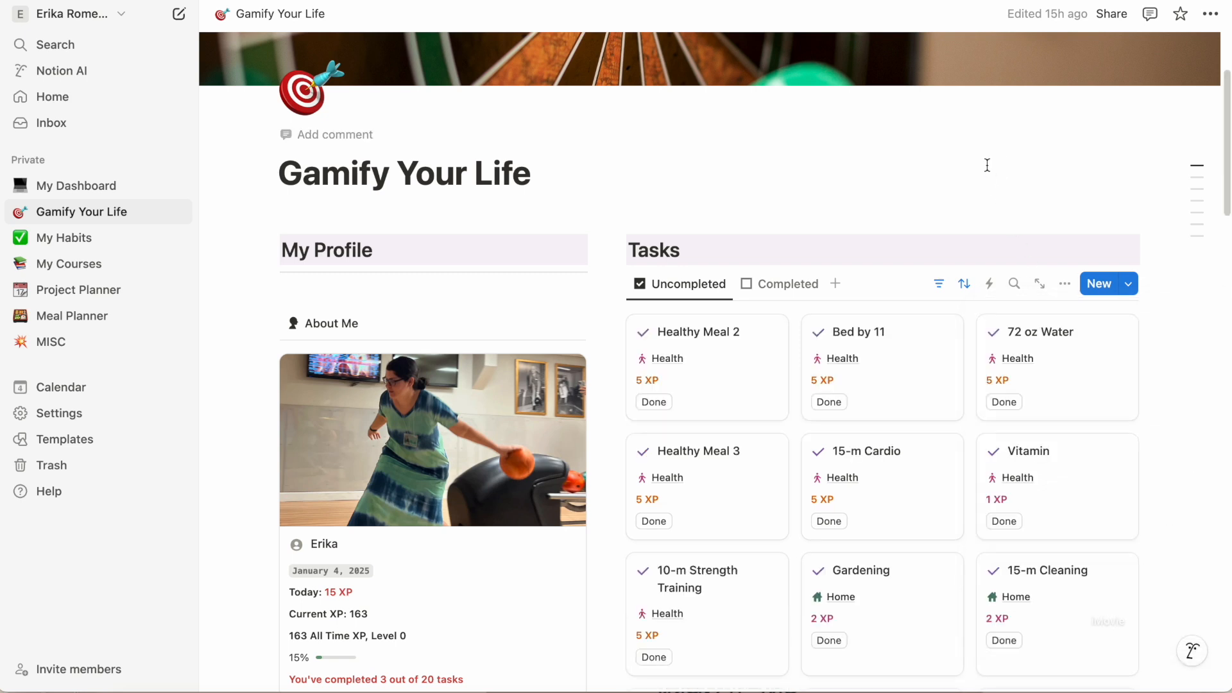
View the formula behind the completed-tasks line on the About Me profile card and close it without changes.
{"action": "scroll", "coordinate": [234, 383], "scroll_direction": "down", "scroll_amount": 3}
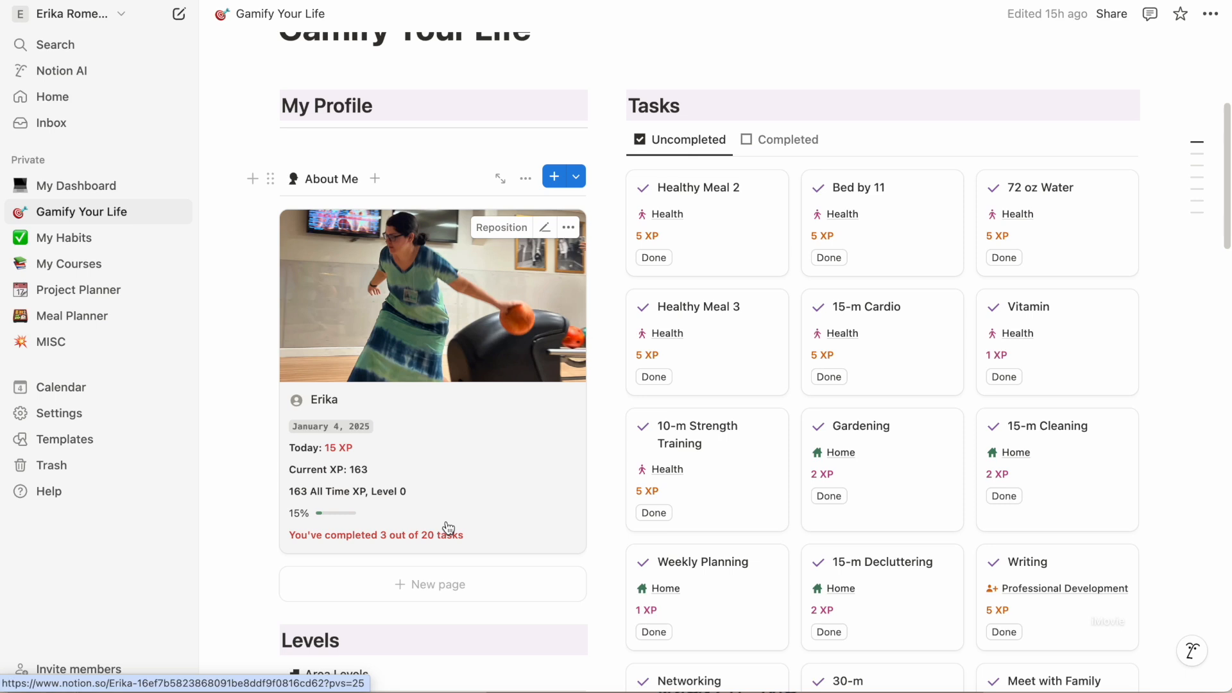
{"action": "left_click", "coordinate": [320, 542]}
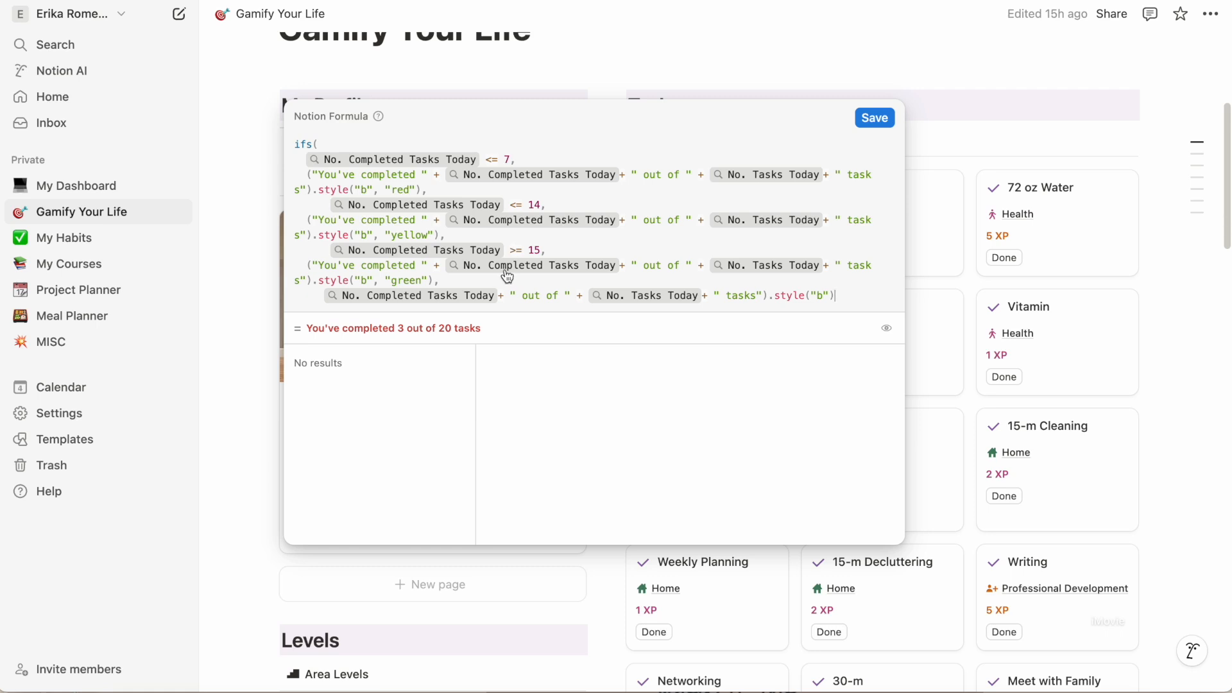
{"action": "left_click", "coordinate": [638, 67]}
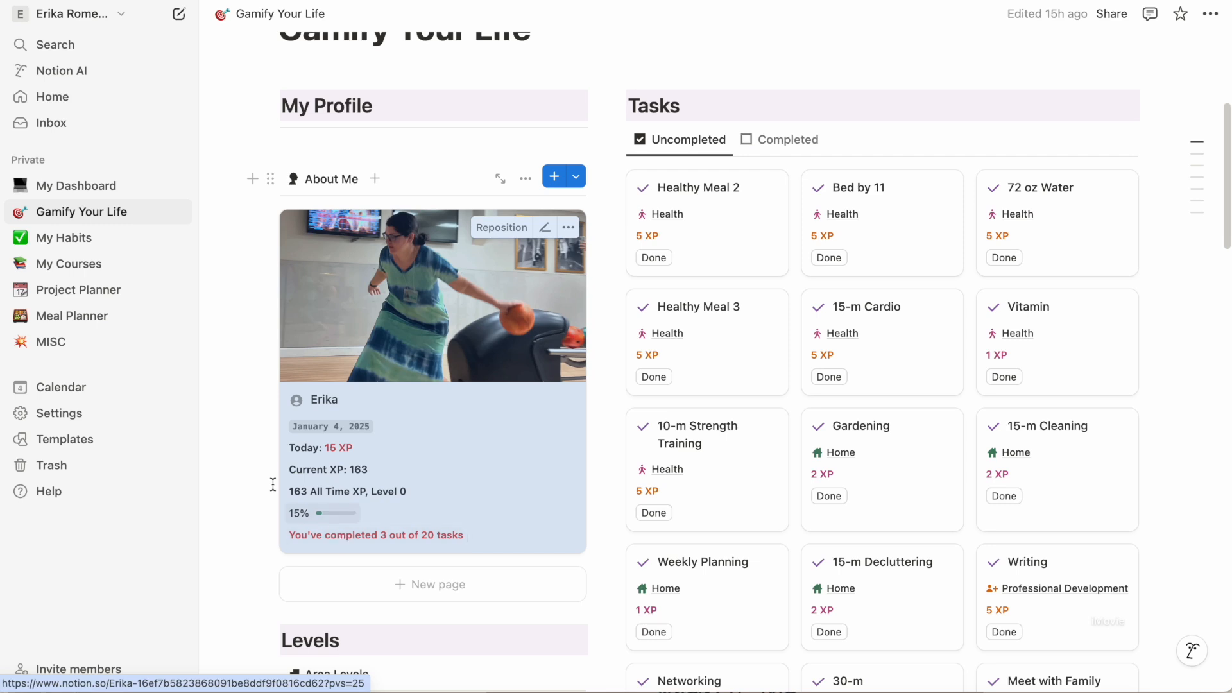
Remove the empty line between the My Profile heading and the About Me view.
{"action": "left_click", "coordinate": [227, 445]}
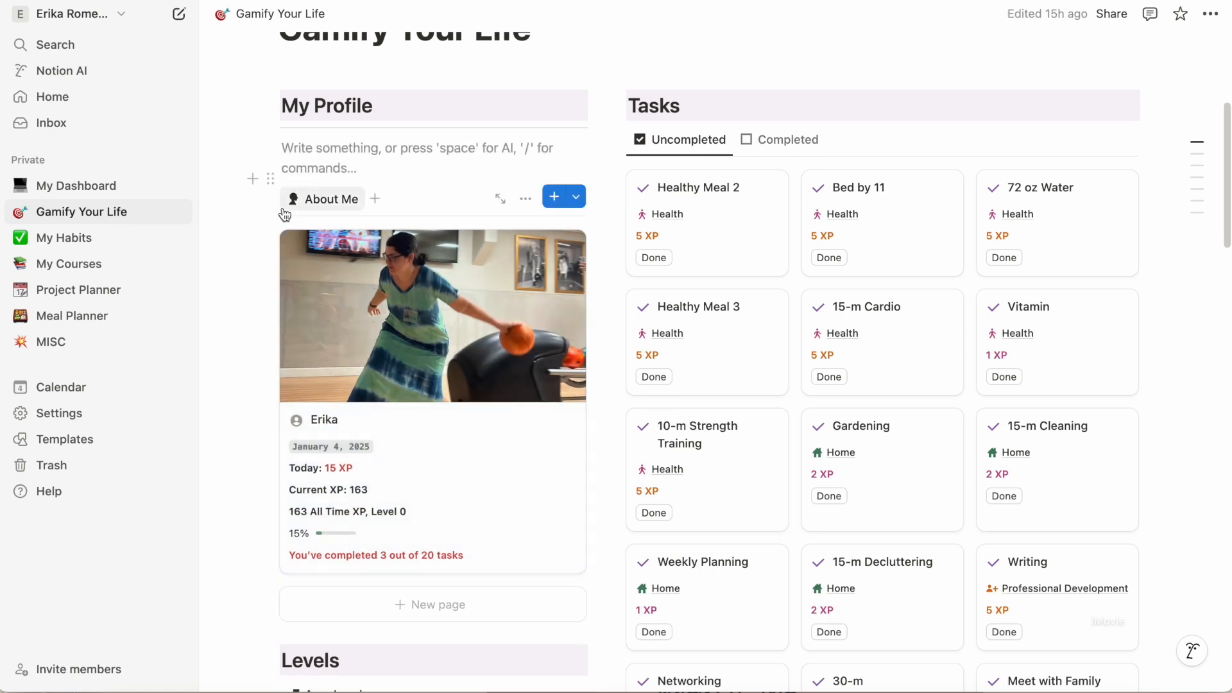
{"action": "key", "text": "BackSpace"}
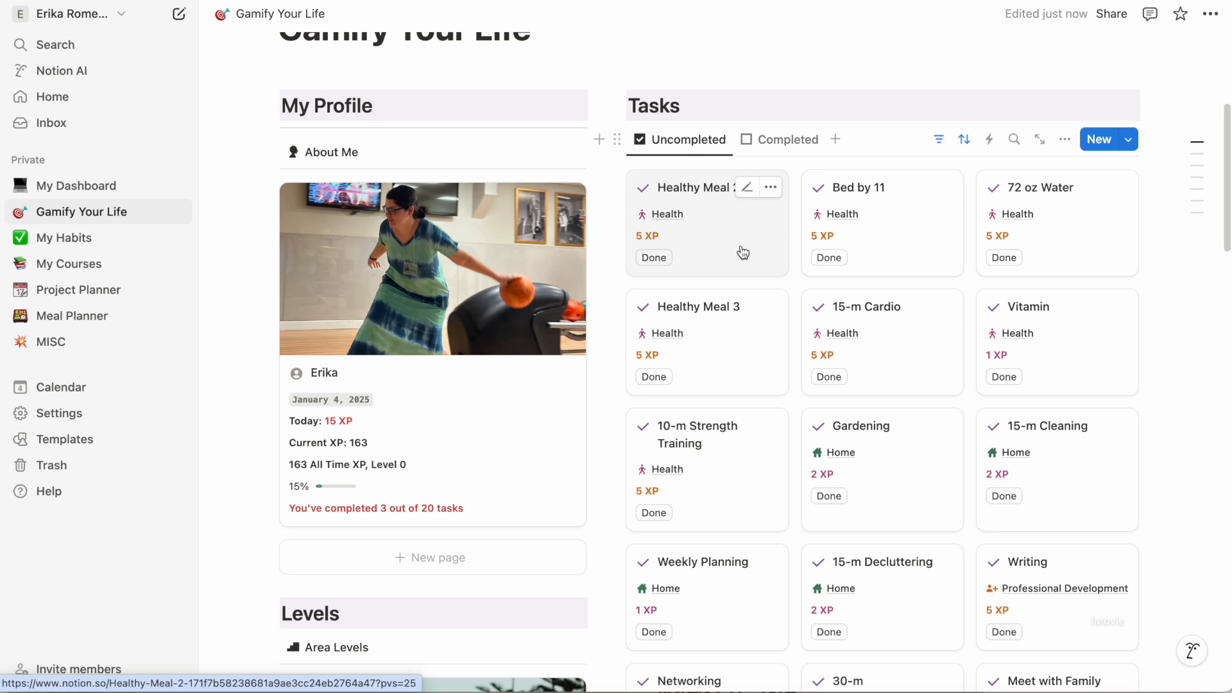
Mark the Vitamin task as done, check it in the Completed view and return to the Uncompleted view.
{"action": "left_click", "coordinate": [1014, 385]}
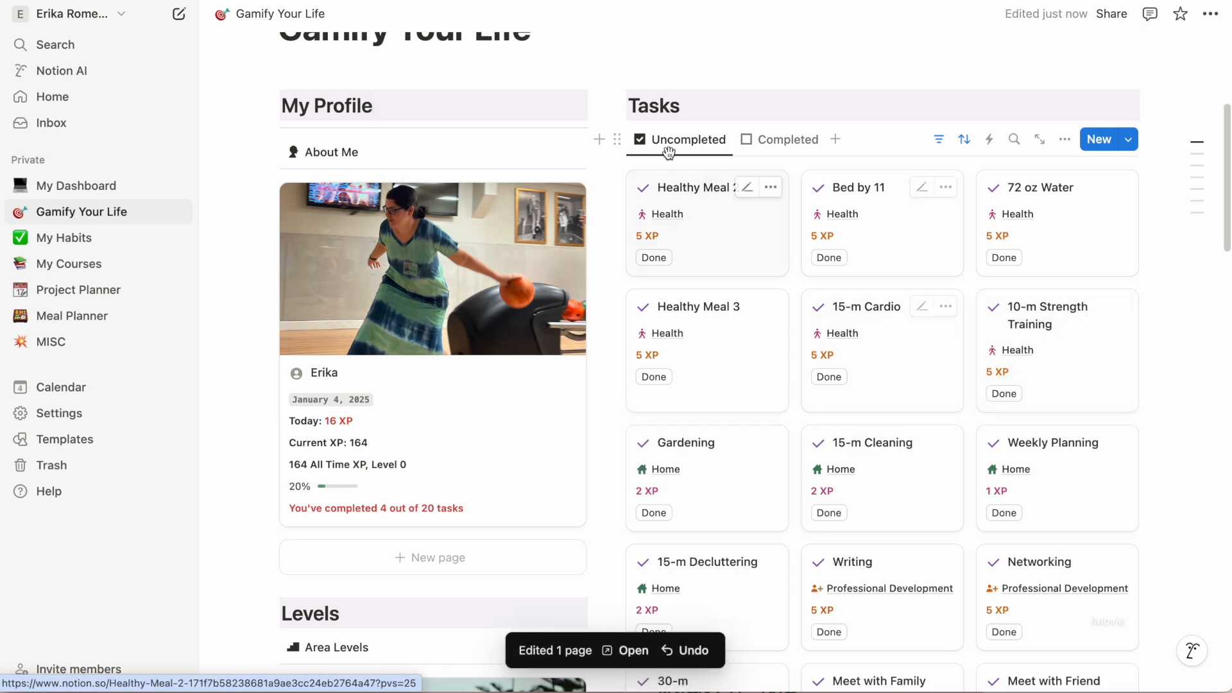
{"action": "left_click", "coordinate": [777, 150]}
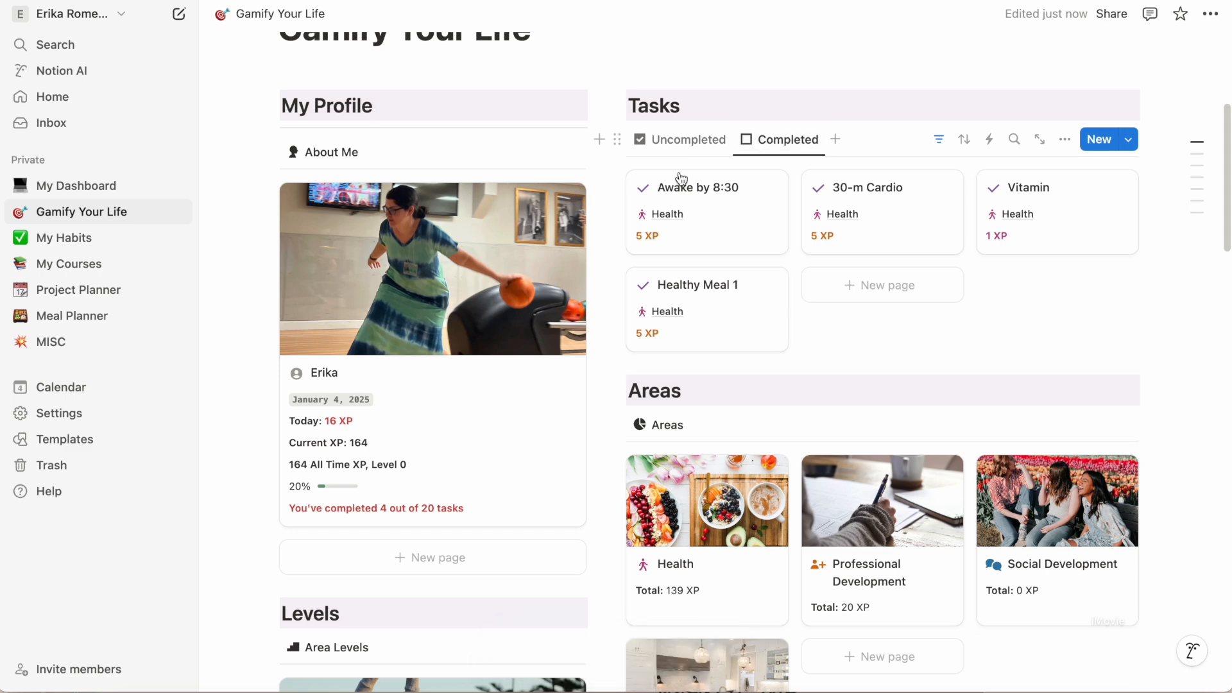
{"action": "left_click", "coordinate": [675, 146]}
Look through the Areas and Area Levels sections and view the formula behind the Home Level card's XP and level.
{"action": "scroll", "coordinate": [874, 421], "scroll_direction": "down", "scroll_amount": 15}
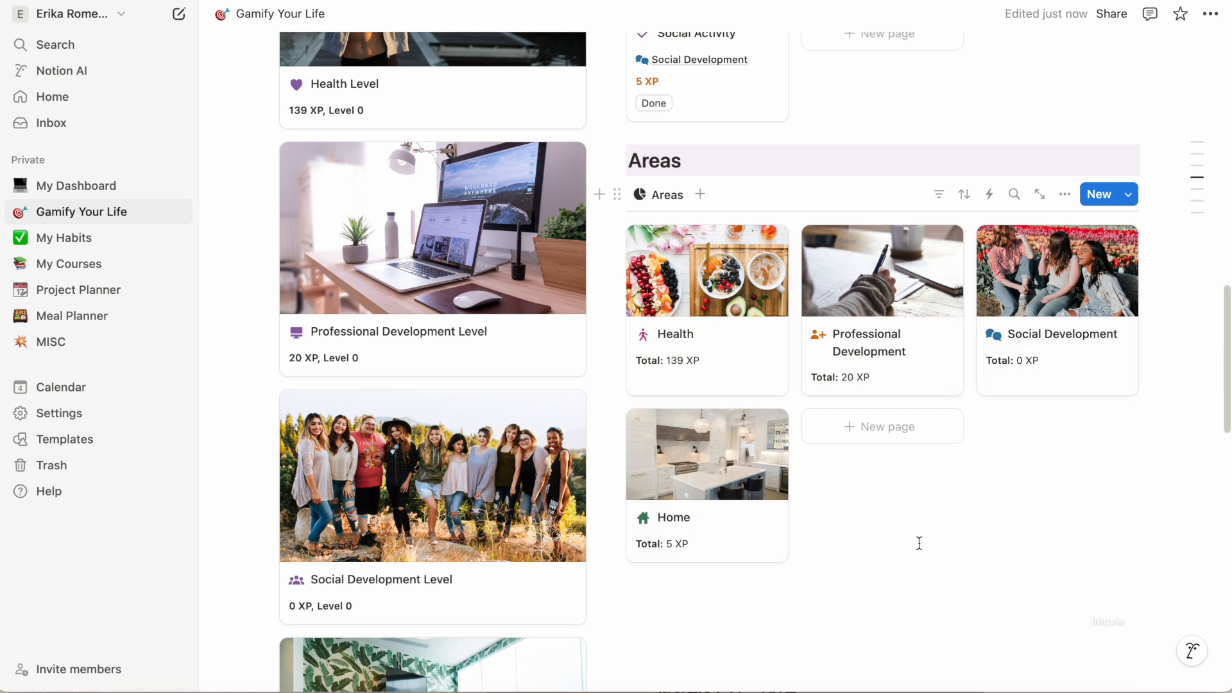
{"action": "scroll", "coordinate": [881, 494], "scroll_direction": "down", "scroll_amount": 4}
{"action": "scroll", "coordinate": [880, 495], "scroll_direction": "up", "scroll_amount": 10}
{"action": "scroll", "coordinate": [377, 427], "scroll_direction": "down", "scroll_amount": 2}
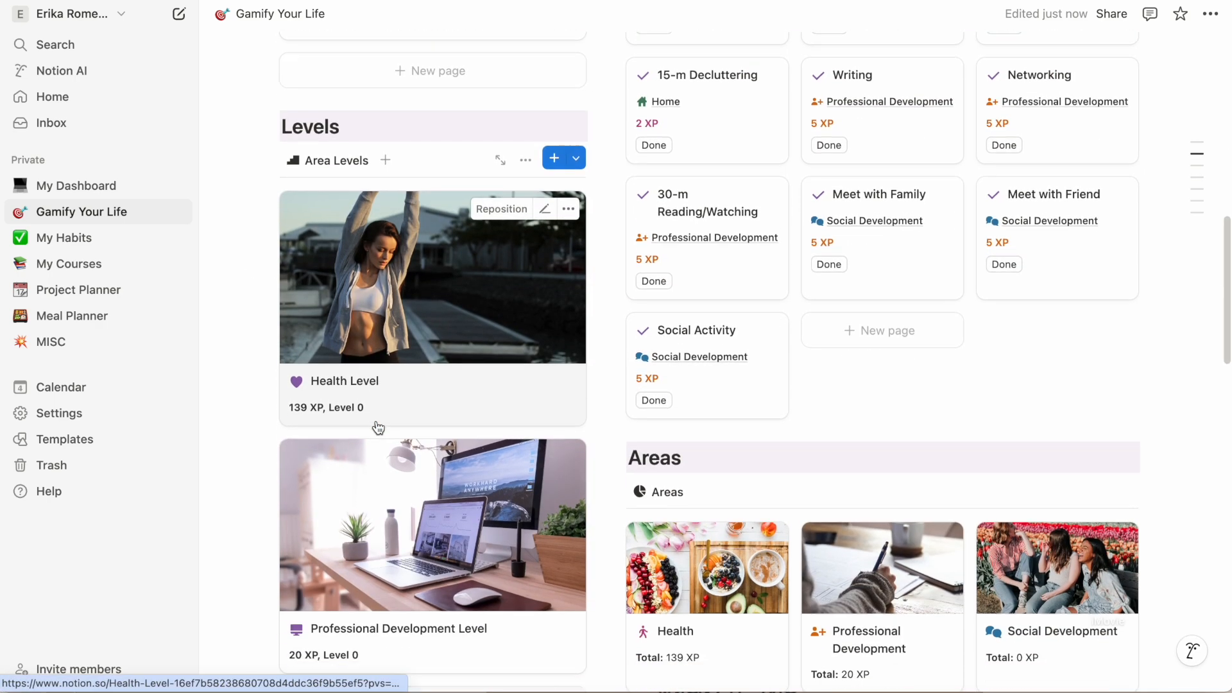
{"action": "scroll", "coordinate": [303, 364], "scroll_direction": "down", "scroll_amount": 1}
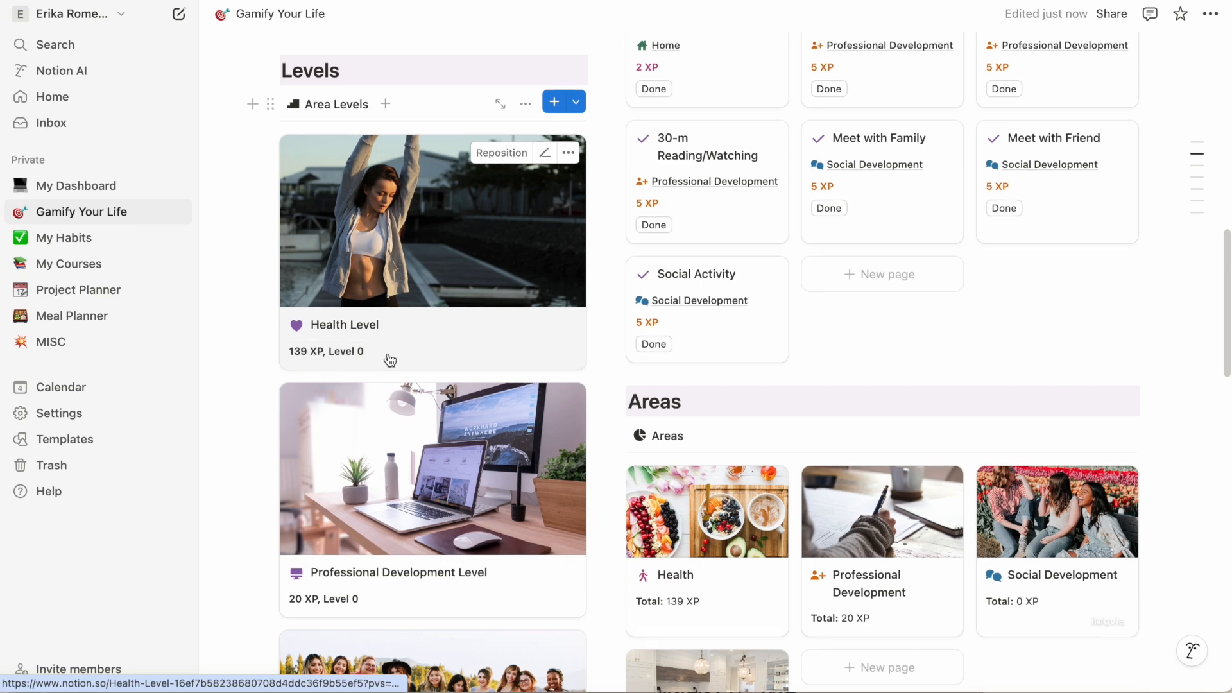
{"action": "scroll", "coordinate": [385, 357], "scroll_direction": "down", "scroll_amount": 5}
{"action": "scroll", "coordinate": [389, 359], "scroll_direction": "down", "scroll_amount": 8}
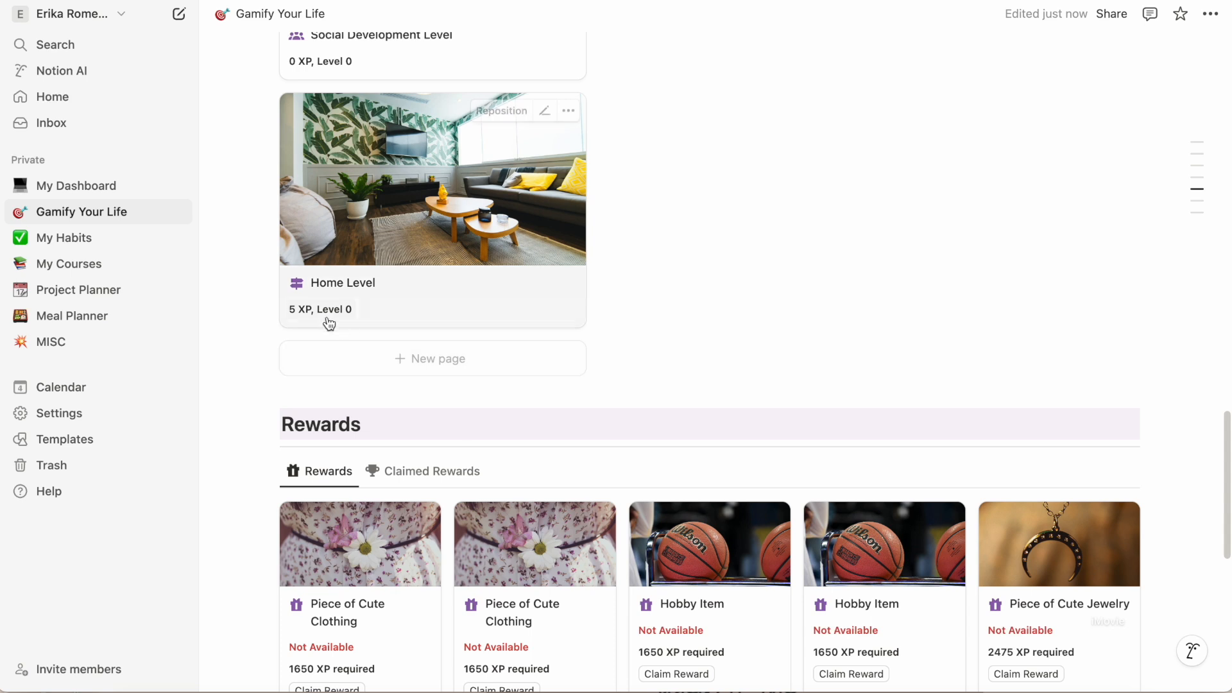
{"action": "left_click", "coordinate": [324, 312]}
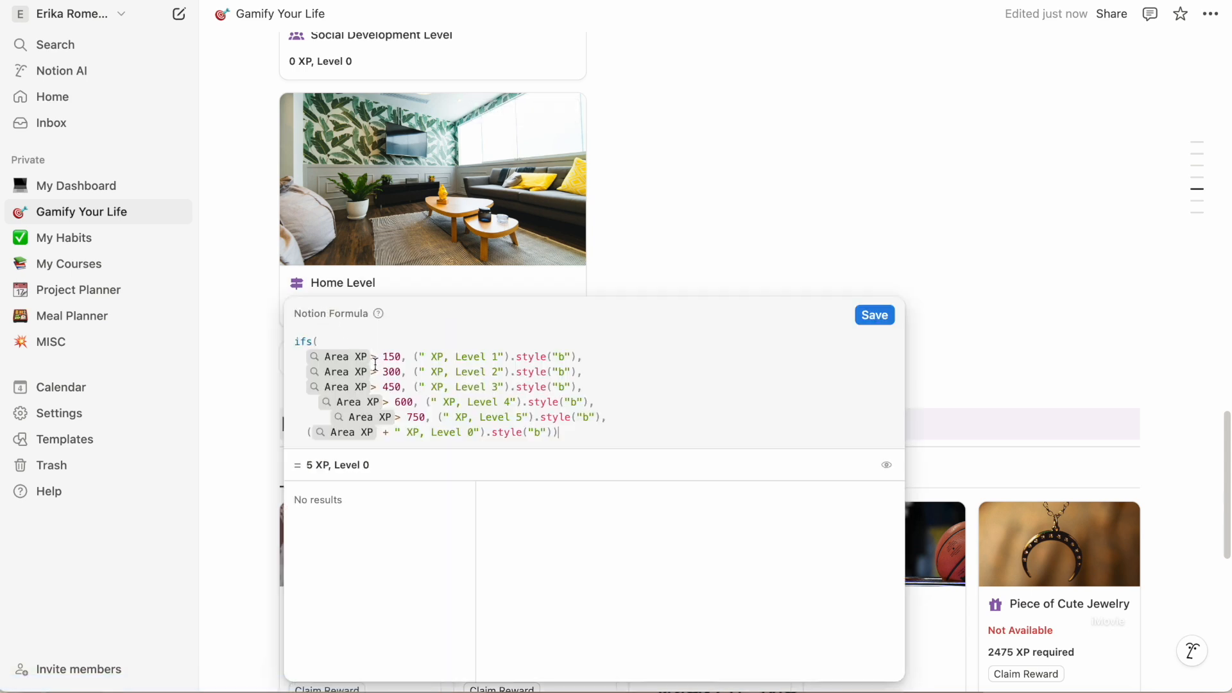
{"action": "left_click", "coordinate": [659, 244]}
Look through the Rewards gallery, including each reward's availability and required XP.
{"action": "scroll", "coordinate": [657, 239], "scroll_direction": "down", "scroll_amount": 3}
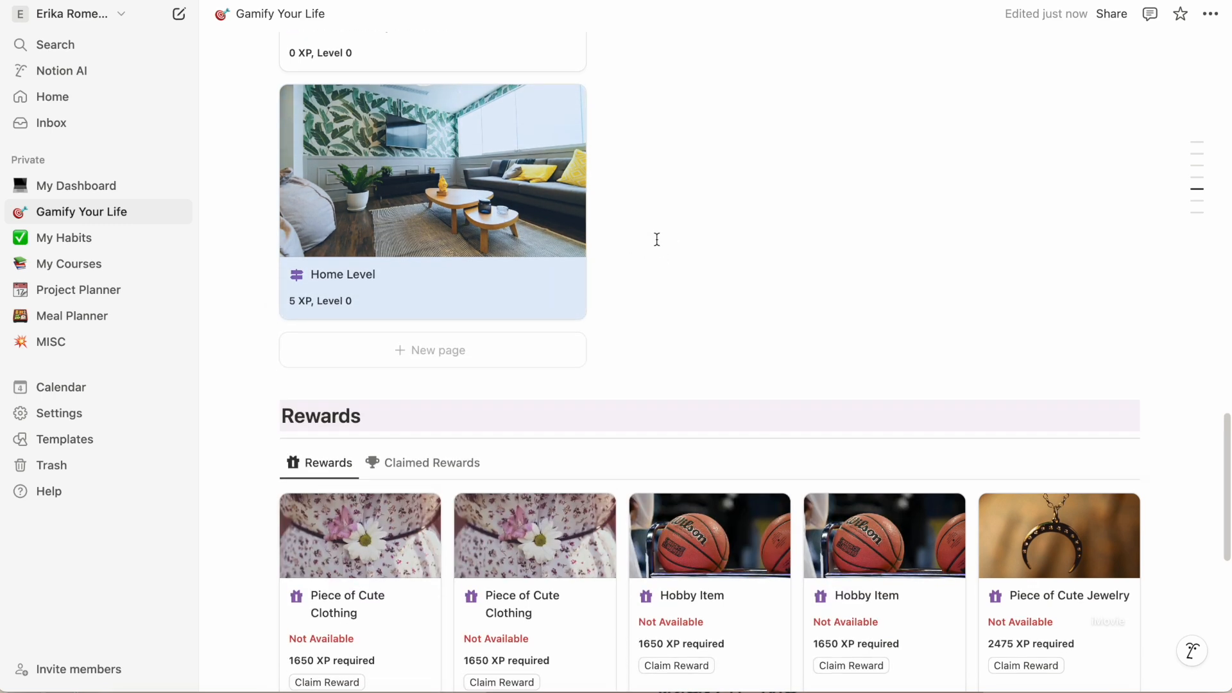
{"action": "scroll", "coordinate": [657, 239], "scroll_direction": "down", "scroll_amount": 4}
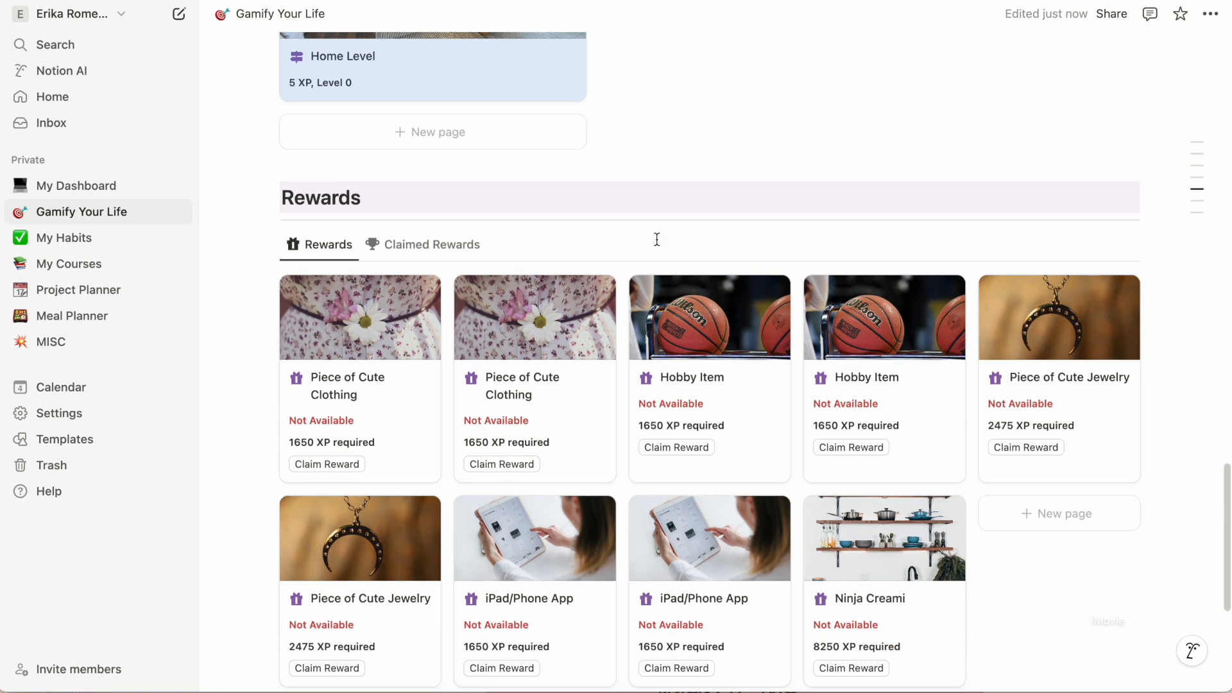
{"action": "scroll", "coordinate": [657, 239], "scroll_direction": "down", "scroll_amount": 2}
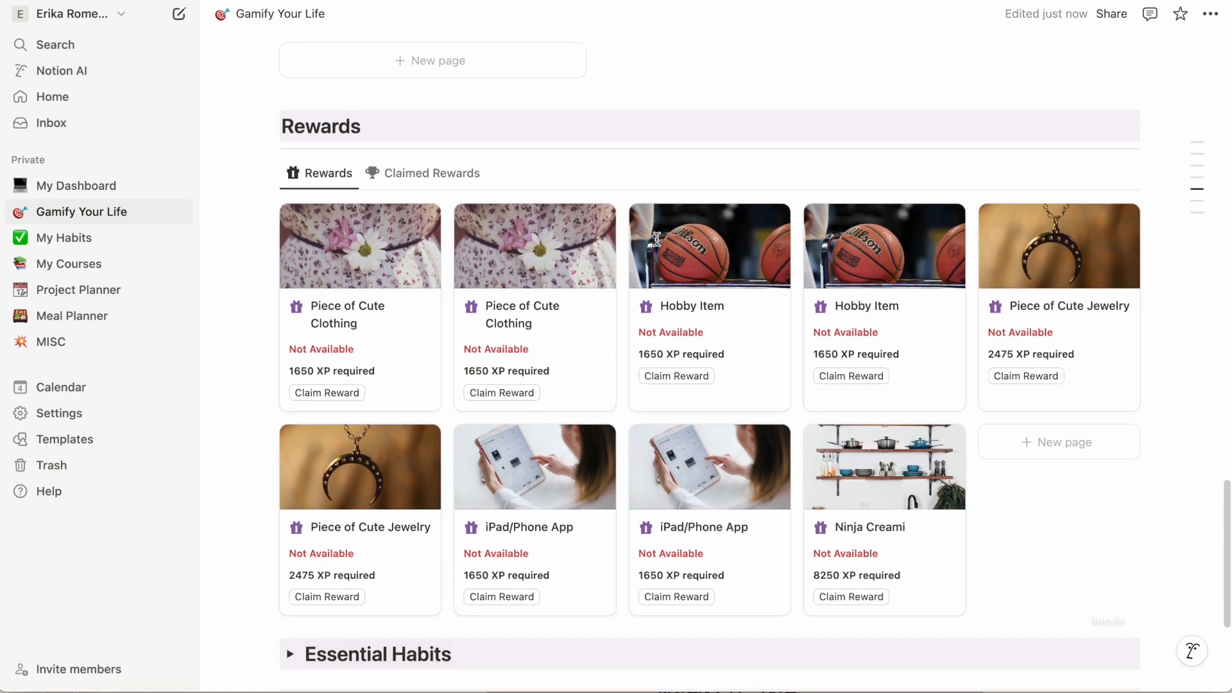
{"action": "scroll", "coordinate": [657, 239], "scroll_direction": "up", "scroll_amount": 1}
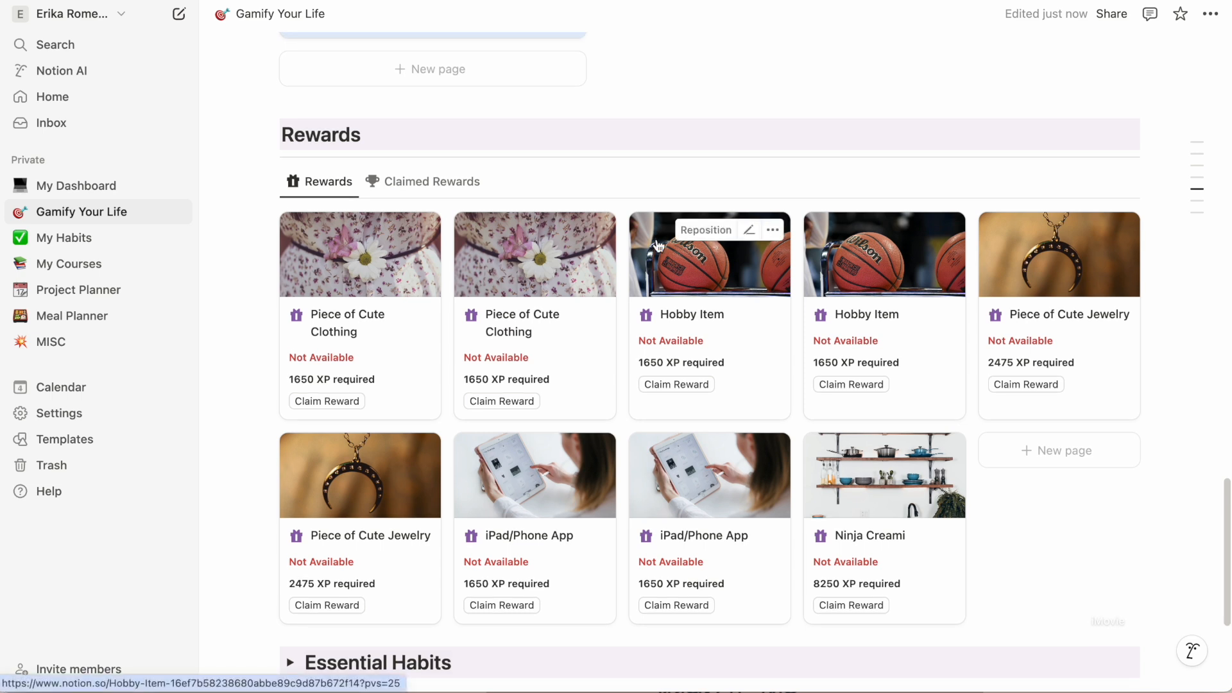
{"action": "scroll", "coordinate": [658, 245], "scroll_direction": "up", "scroll_amount": 1}
{"action": "scroll", "coordinate": [658, 245], "scroll_direction": "down", "scroll_amount": 1}
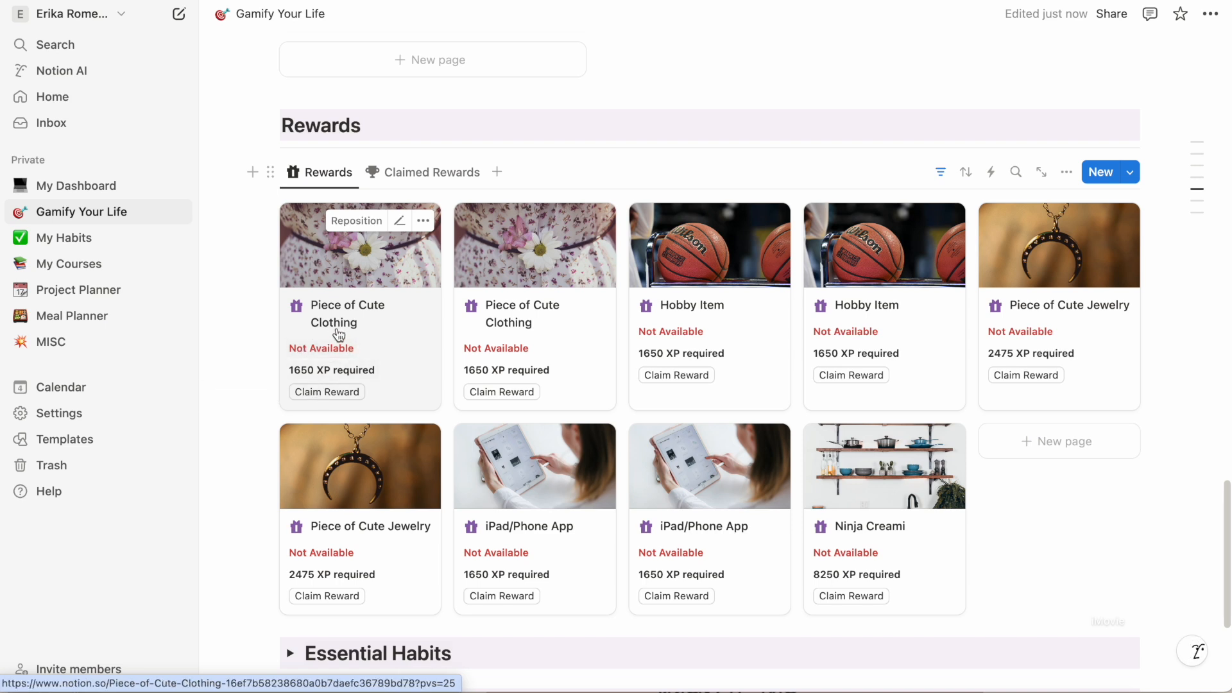
Return to the Tasks section, view the list of templates for Tasks and close it.
{"action": "scroll", "coordinate": [339, 332], "scroll_direction": "up", "scroll_amount": 20}
{"action": "scroll", "coordinate": [341, 329], "scroll_direction": "down", "scroll_amount": 5}
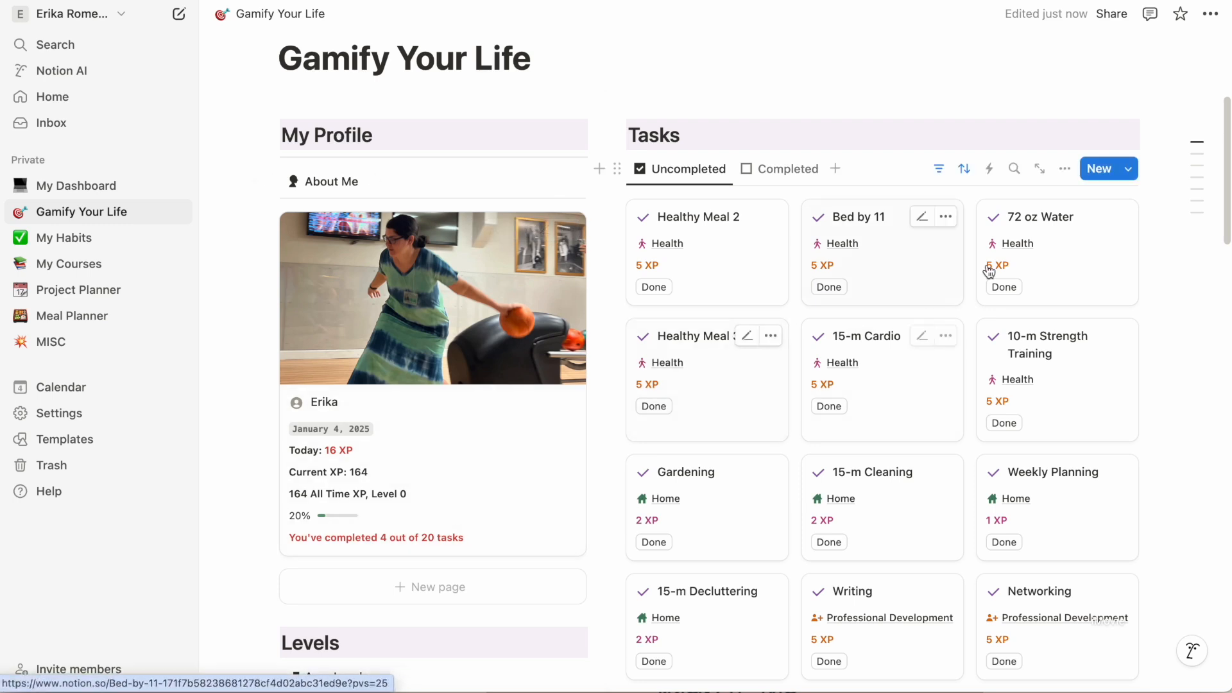
{"action": "left_click", "coordinate": [1129, 169]}
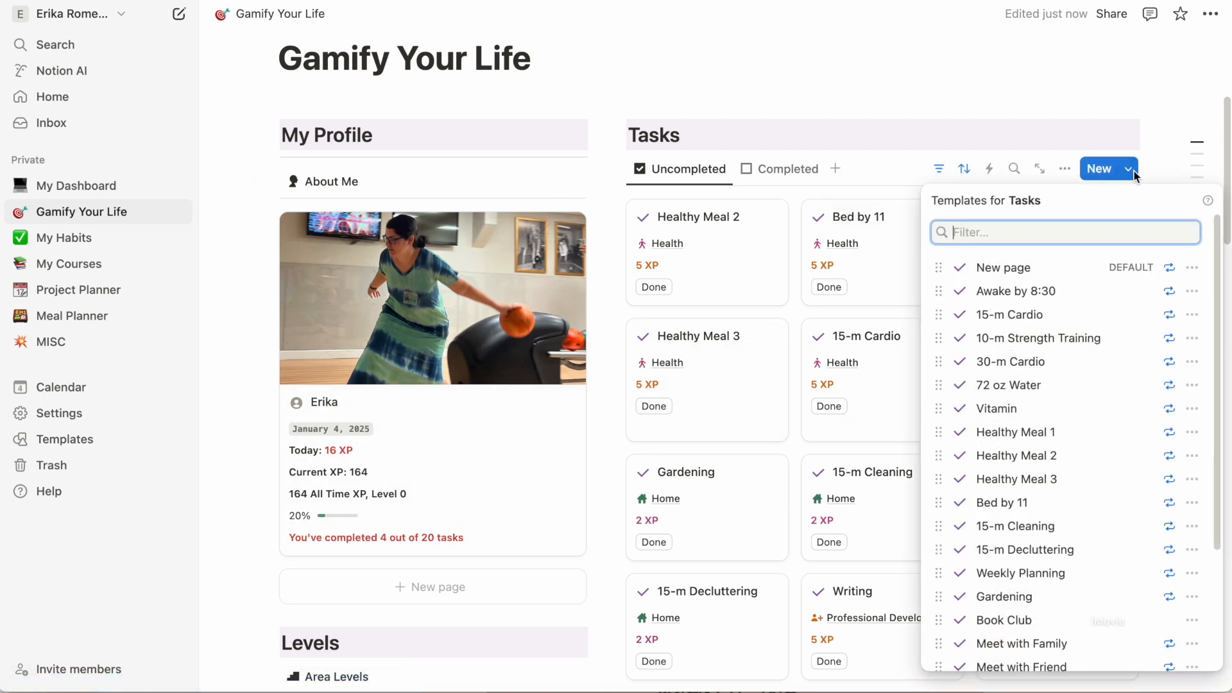
{"action": "left_click", "coordinate": [1127, 96]}
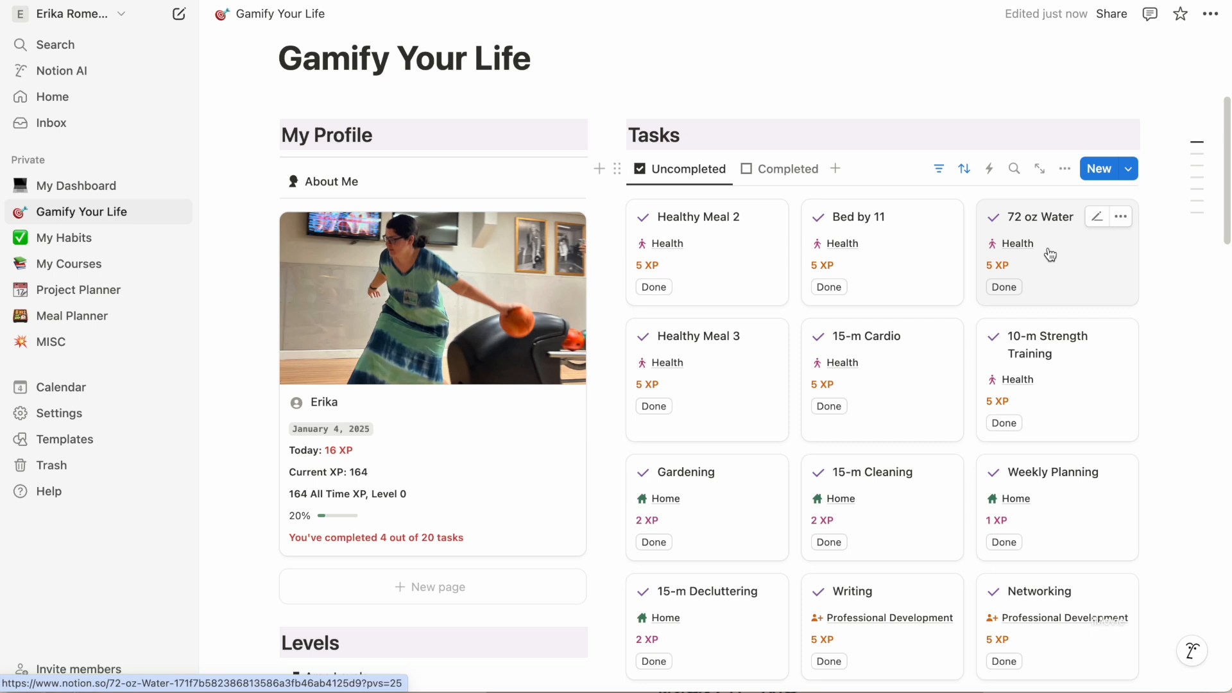